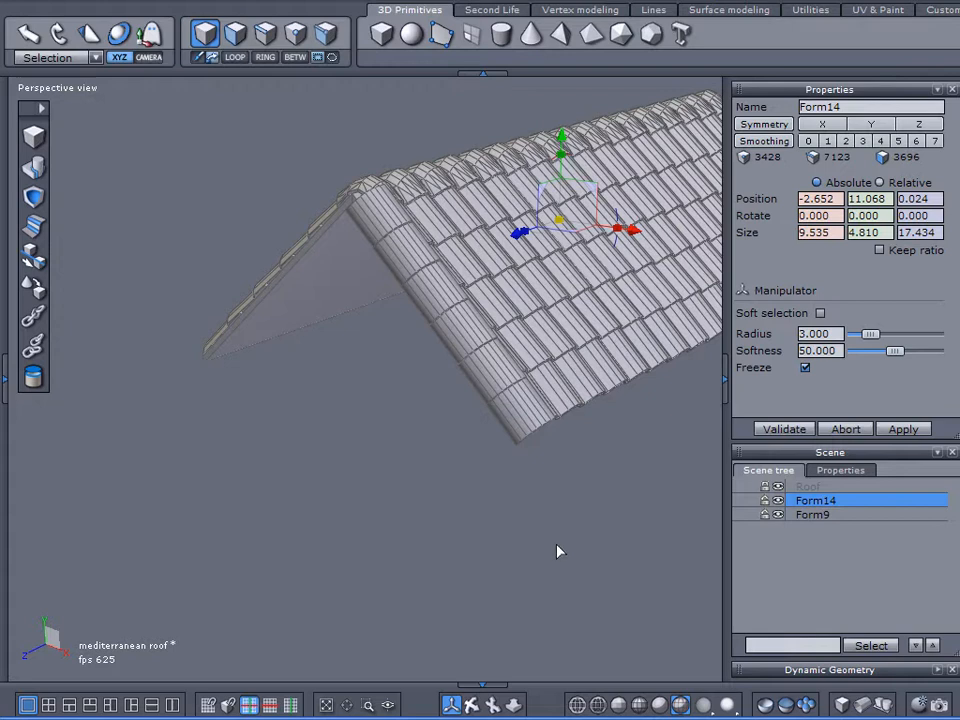
# Hide the gable-edge tile strip Form9 and examine the roof edge beneath it from several angles
pyautogui.click(778, 514)
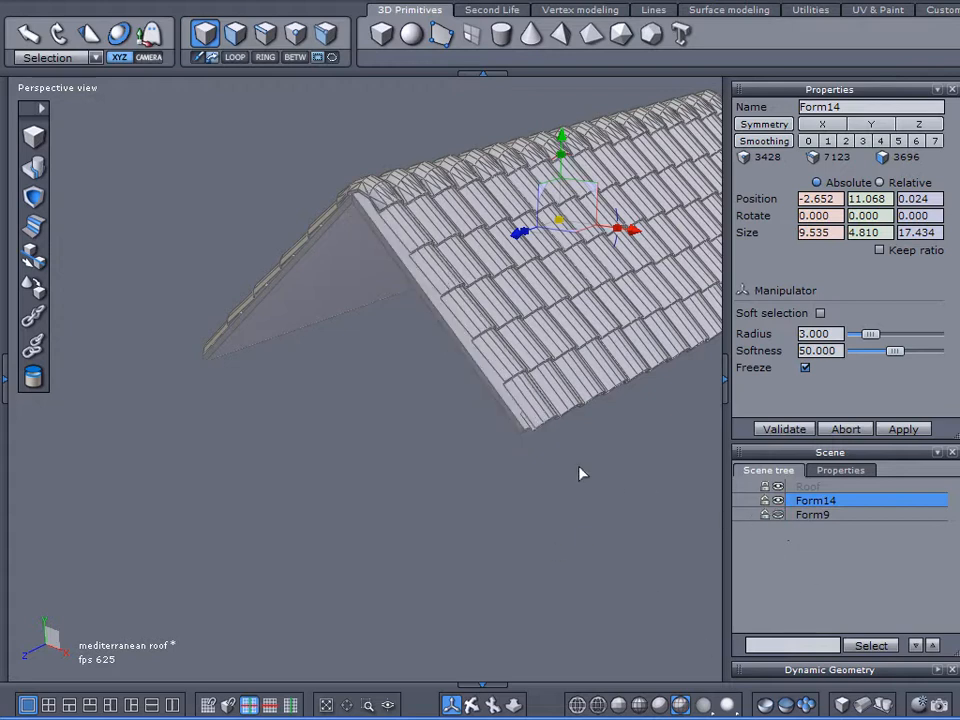
pyautogui.moveTo(580, 468); pyautogui.dragTo(388, 276, button='middle')
pyautogui.scroll(3, 390, 221)
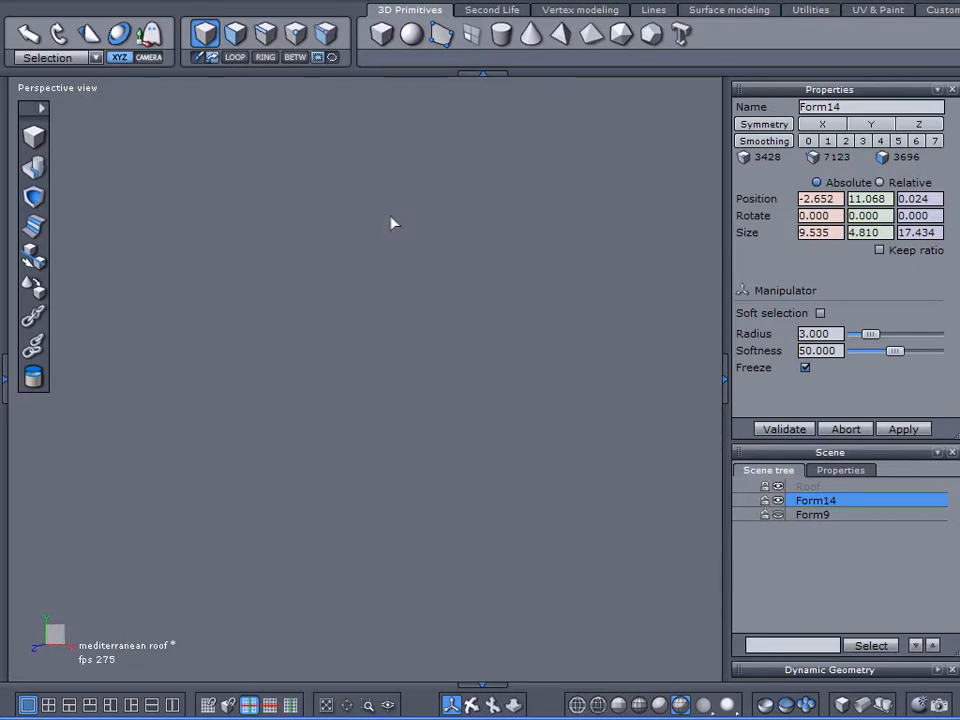
pyautogui.moveTo(645, 426); pyautogui.dragTo(296, 404, button='middle')
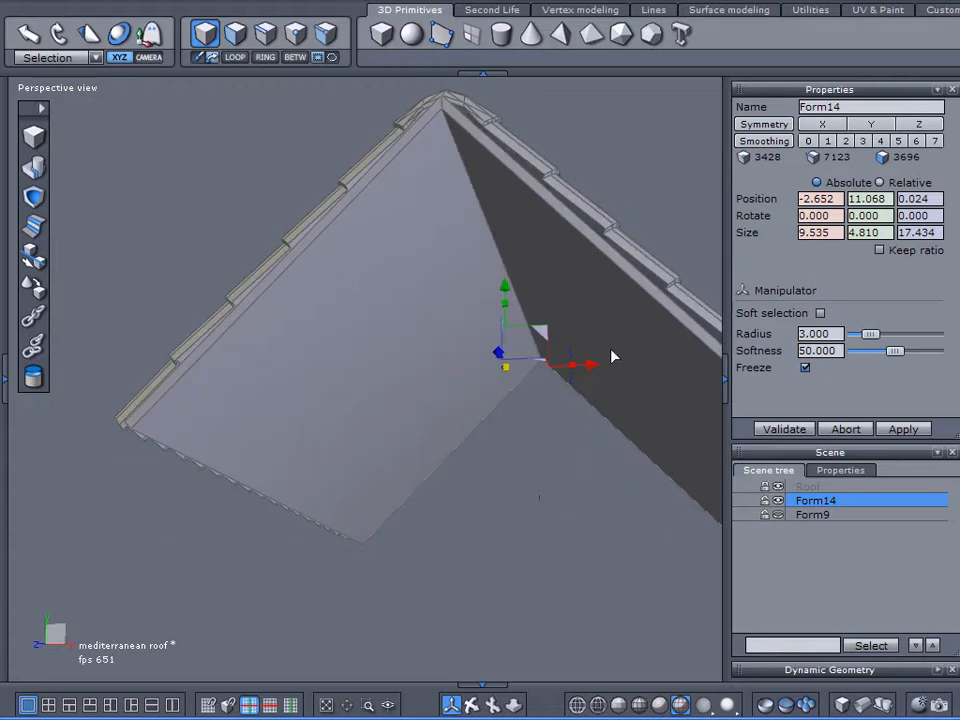
pyautogui.moveTo(491, 293); pyautogui.dragTo(427, 360, button='middle')
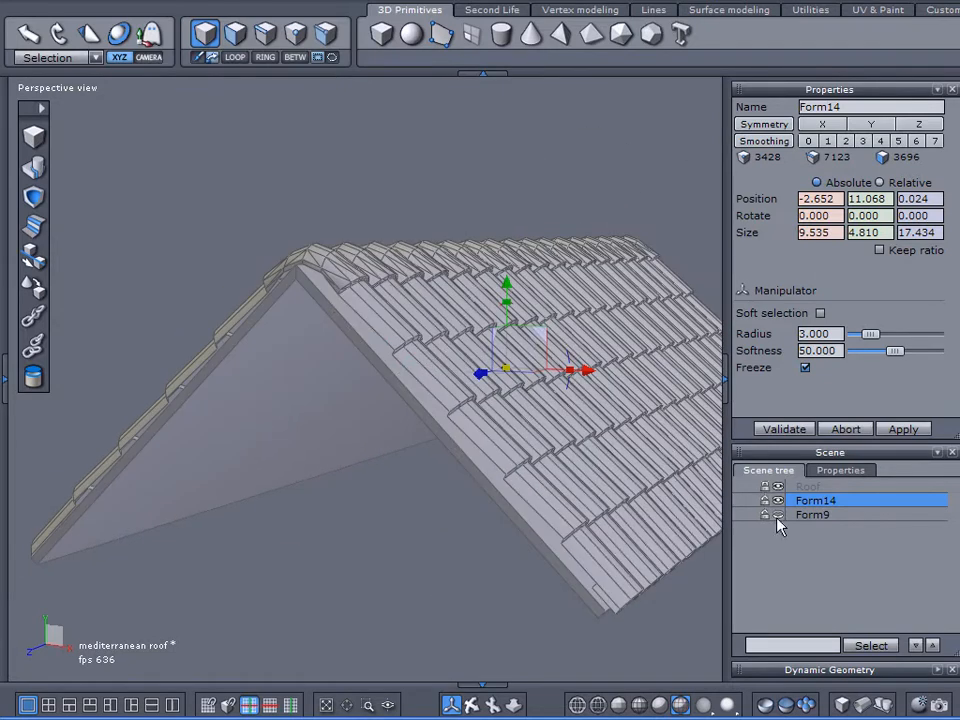
# Show the gable-edge tile strip Form9 again and delete it from the scene
pyautogui.moveTo(560, 525); pyautogui.dragTo(249, 469, button='middle')
pyautogui.click(810, 514)
pyautogui.moveTo(530, 410); pyautogui.dragTo(561, 525, button='middle')
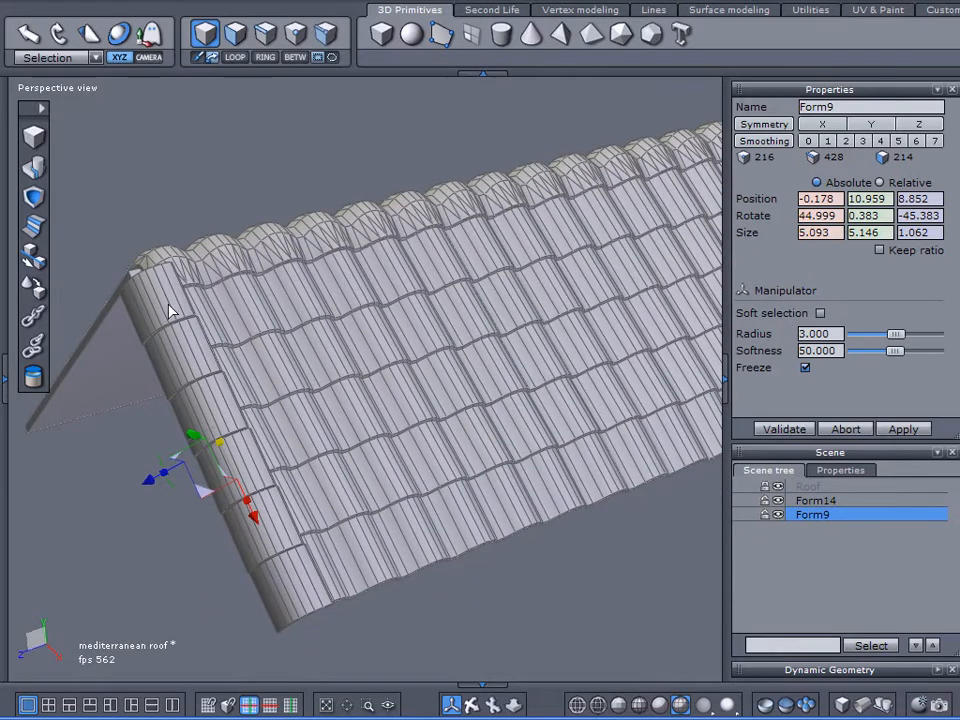
pyautogui.scroll(-4, 396, 311)
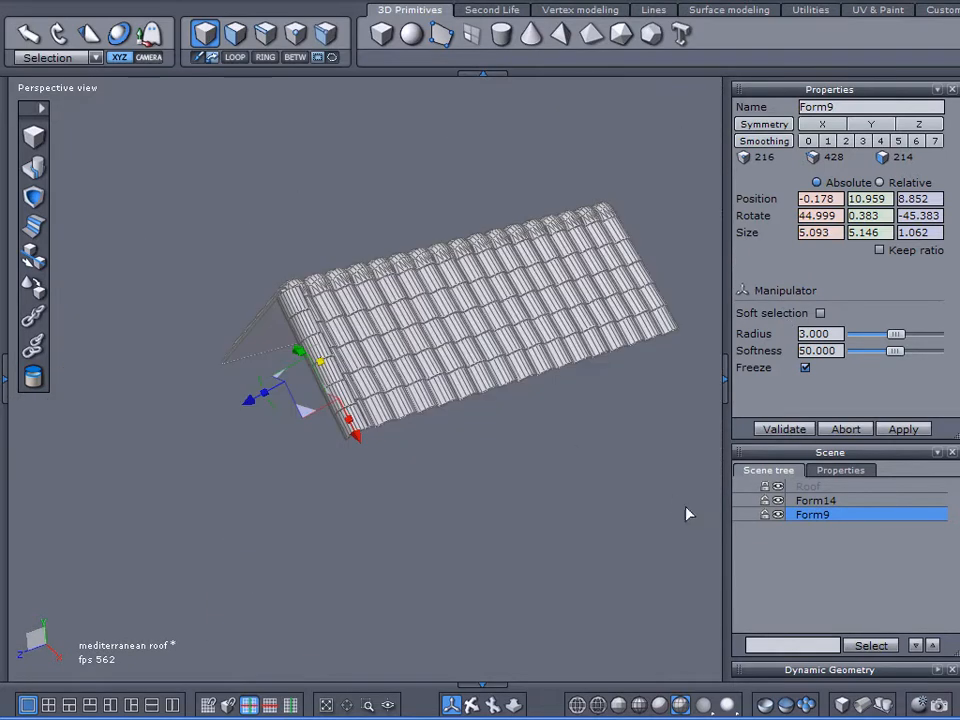
pyautogui.press('Delete')
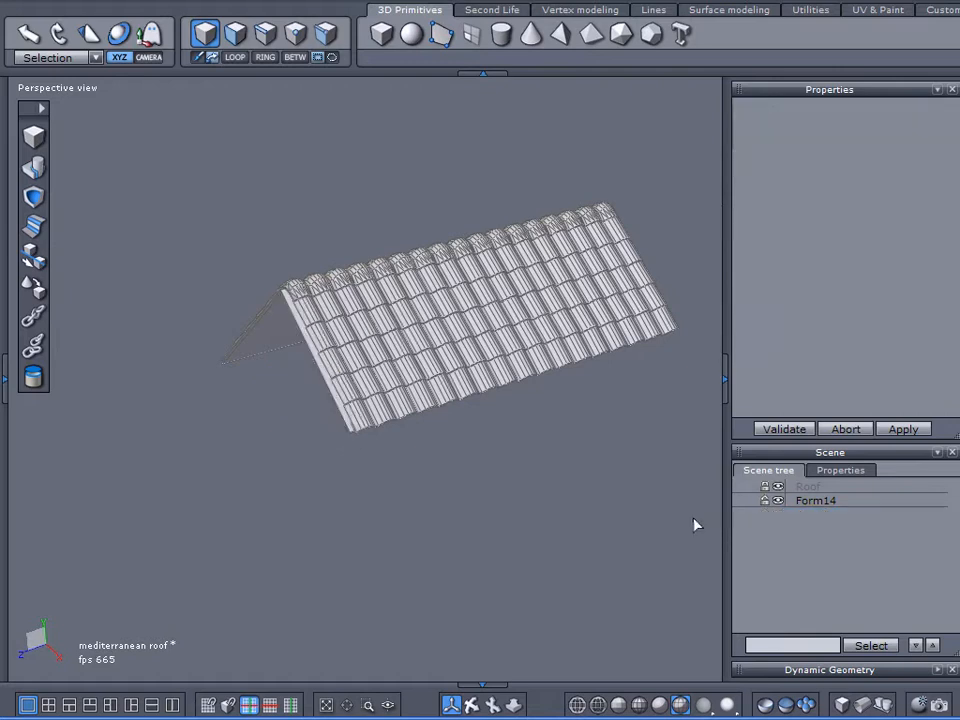
# Create a vertical grid facing the roof's tiled side, with 10 divisions in U and 5 in V
pyautogui.moveTo(396, 467); pyautogui.dragTo(224, 458, button='middle')
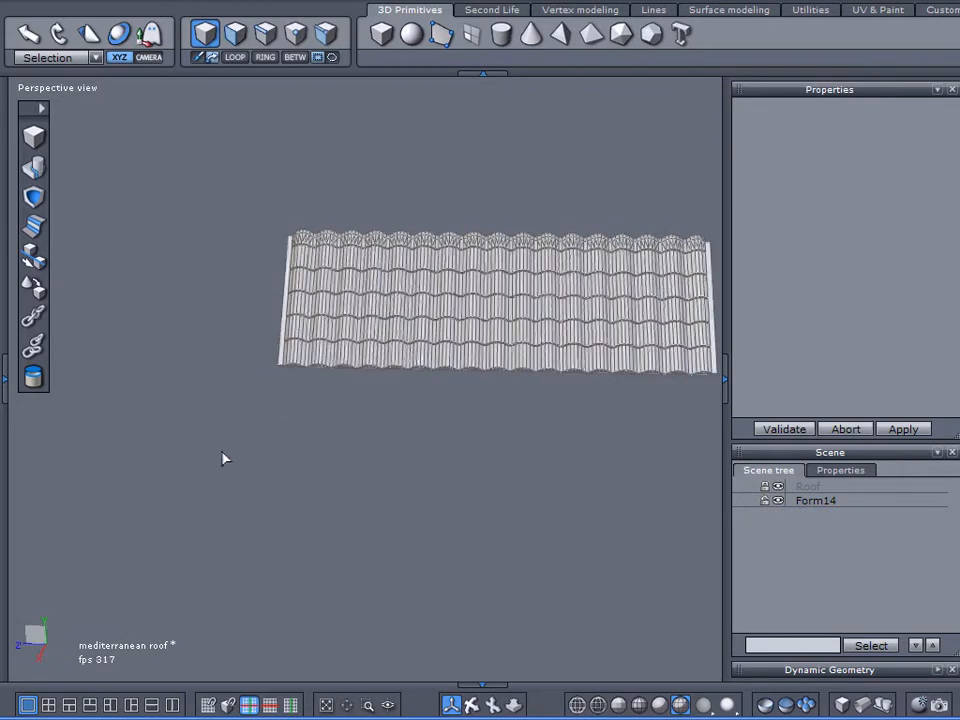
pyautogui.click(461, 31)
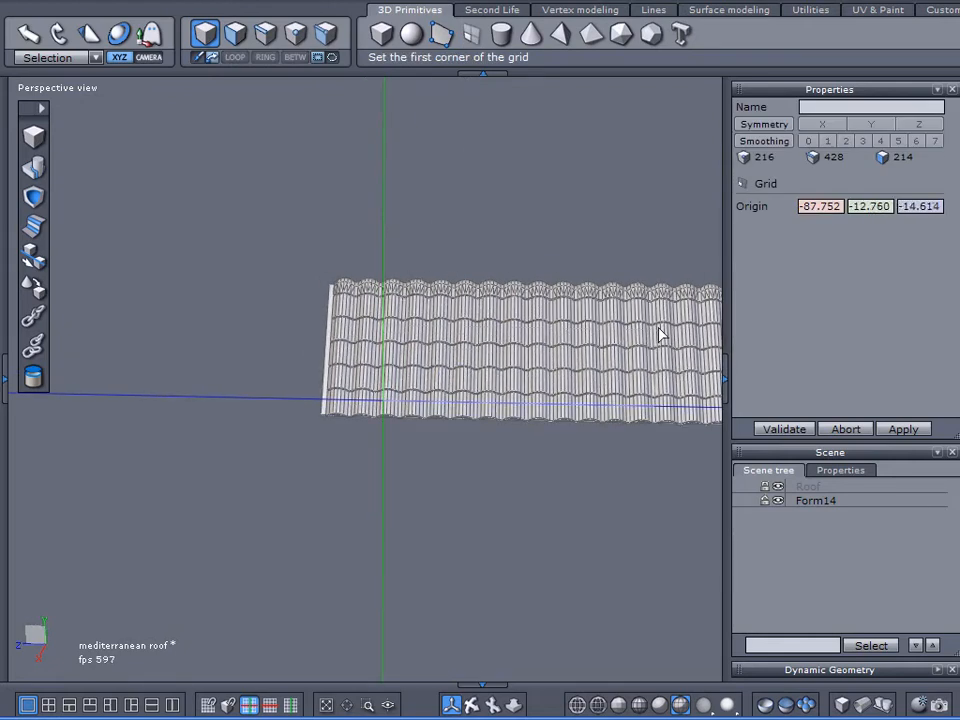
pyautogui.moveTo(503, 352); pyautogui.dragTo(531, 332, button='middle')
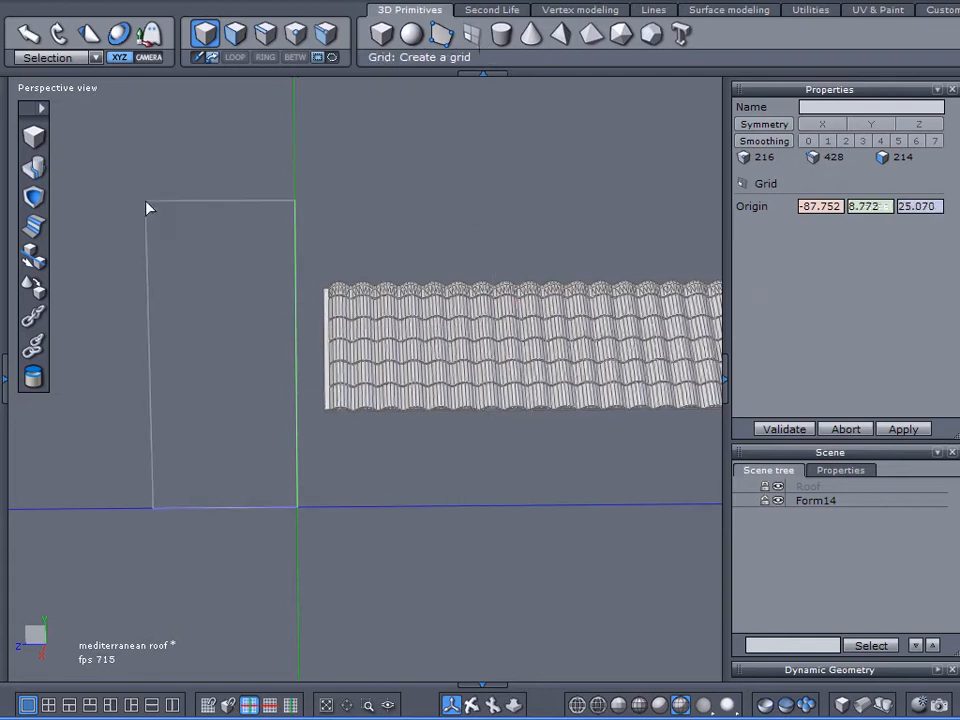
pyautogui.moveTo(208, 184); pyautogui.dragTo(352, 345)
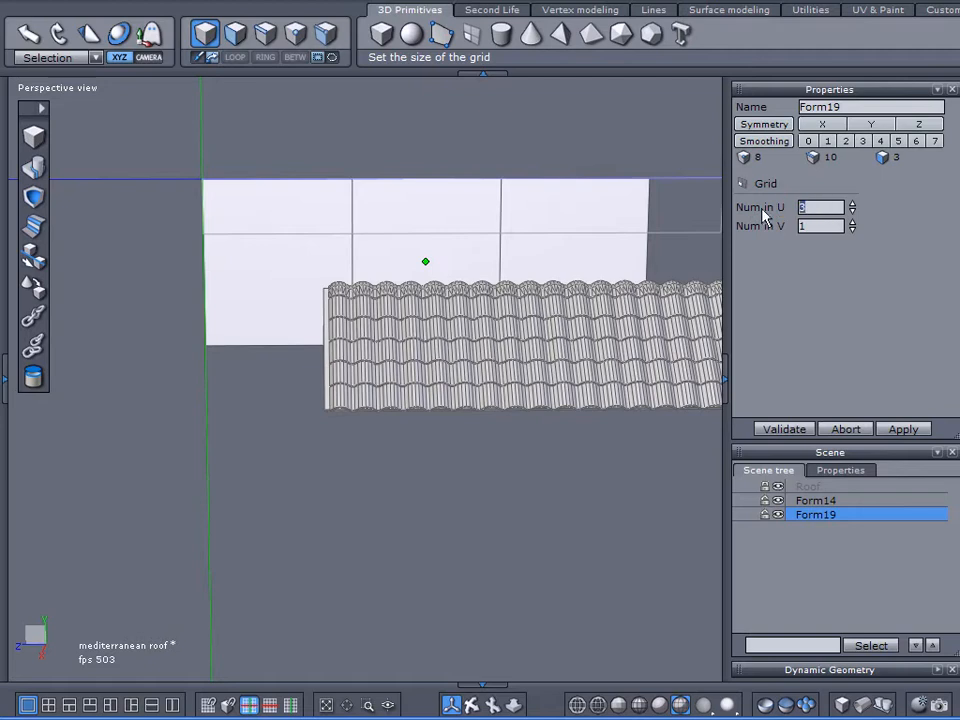
pyautogui.write('10')
pyautogui.press('Tab')
pyautogui.press('Return')
pyautogui.click(786, 429)
# Move the grid beside the roof to about X -0.555, Y 9.086, Z 7.171 and narrow it to about 14.4
pyautogui.scroll(-5, 596, 420)
pyautogui.moveTo(576, 475); pyautogui.dragTo(394, 380, button='middle')
pyautogui.moveTo(532, 318); pyautogui.dragTo(386, 226)
pyautogui.moveTo(422, 300); pyautogui.dragTo(503, 340, button='middle')
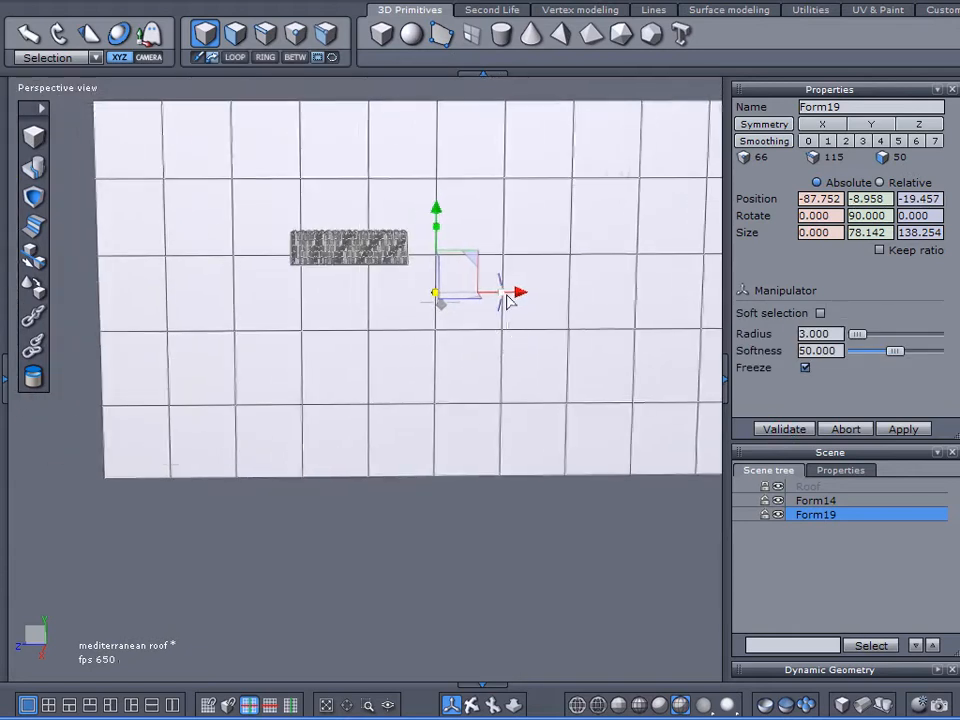
pyautogui.moveTo(492, 291); pyautogui.dragTo(446, 291)
pyautogui.moveTo(515, 292); pyautogui.dragTo(327, 294)
pyautogui.moveTo(327, 298); pyautogui.dragTo(309, 316, button='middle')
pyautogui.moveTo(293, 325); pyautogui.dragTo(405, 240)
pyautogui.moveTo(519, 321); pyautogui.dragTo(474, 354, button='middle')
pyautogui.moveTo(370, 310); pyautogui.dragTo(425, 332)
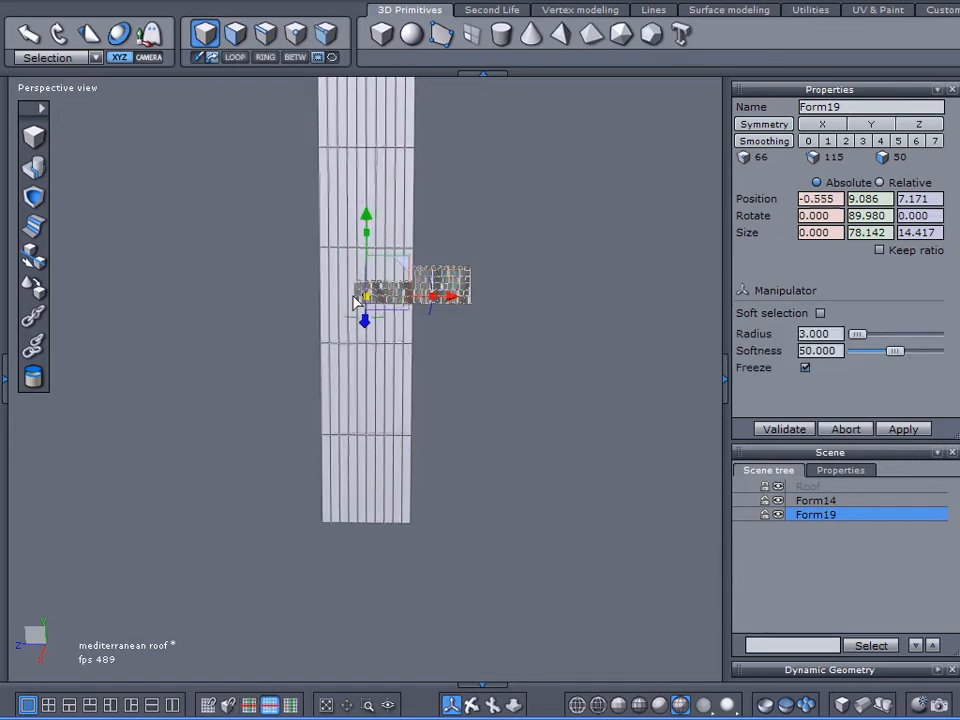
# Scale the grid down to about 4.6 by 0.85 and raise it to about Y 10.92
pyautogui.moveTo(368, 307); pyautogui.dragTo(112, 289)
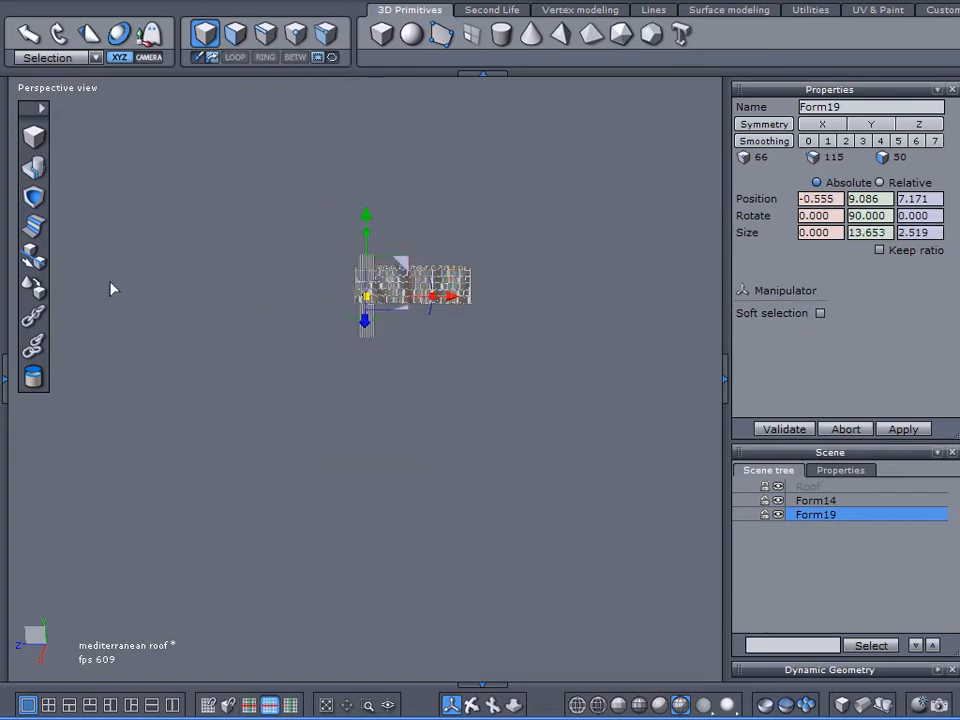
pyautogui.scroll(5, 336, 264)
pyautogui.moveTo(420, 345)
pyautogui.mouseDown(button='right')
pyautogui.moveTo(293, 349)
pyautogui.moveTo(431, 336)
pyautogui.moveTo(422, 353)
pyautogui.mouseUp(button='right')
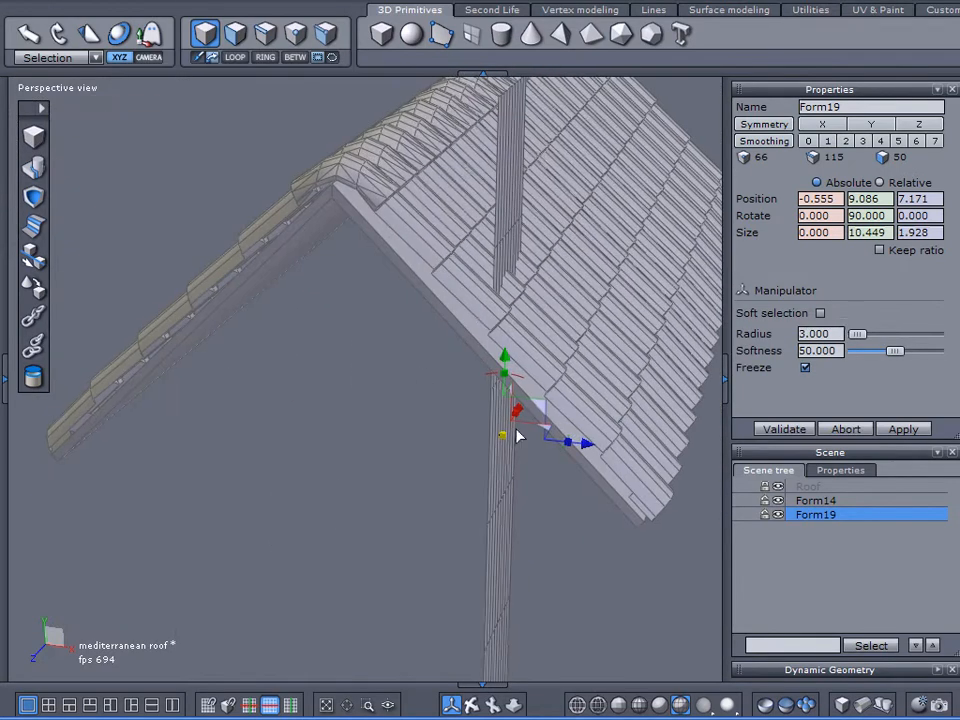
pyautogui.moveTo(503, 440)
pyautogui.mouseDown()
pyautogui.moveTo(392, 426)
pyautogui.moveTo(513, 433)
pyautogui.mouseUp()
pyautogui.moveTo(503, 354); pyautogui.dragTo(508, 225)
# Move the grid past the gable edge to about Z 9.6 and tilt it to match the roof's slope
pyautogui.moveTo(480, 370); pyautogui.dragTo(268, 396, button='right')
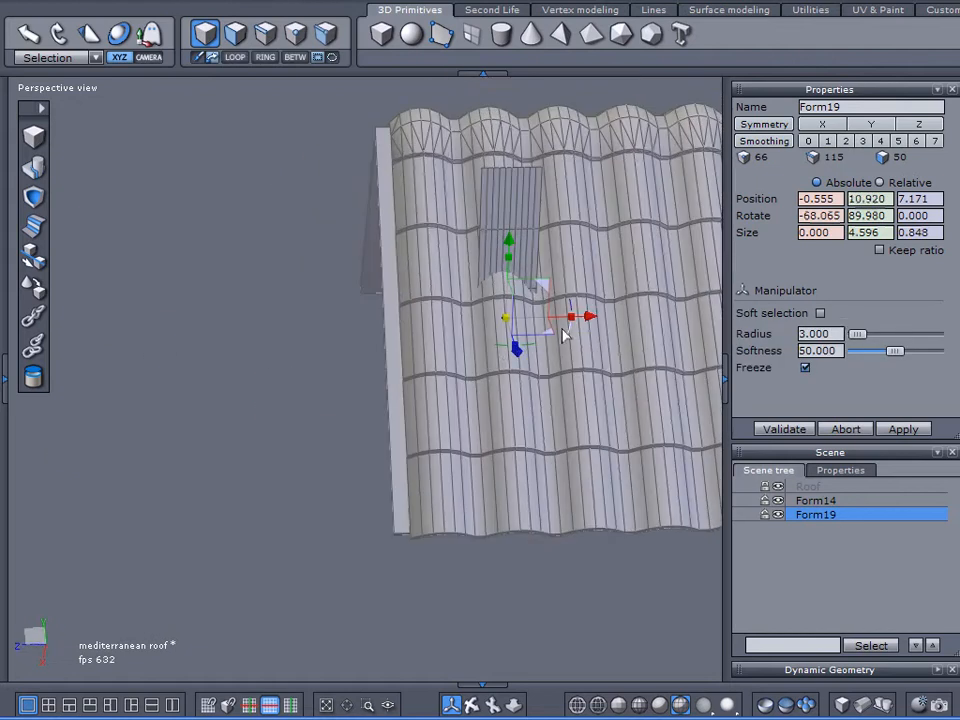
pyautogui.moveTo(590, 318); pyautogui.dragTo(366, 375)
pyautogui.moveTo(366, 375); pyautogui.dragTo(174, 320, button='right')
pyautogui.moveTo(240, 283); pyautogui.dragTo(357, 331, button='right')
pyautogui.moveTo(351, 262); pyautogui.dragTo(351, 262, button='right')
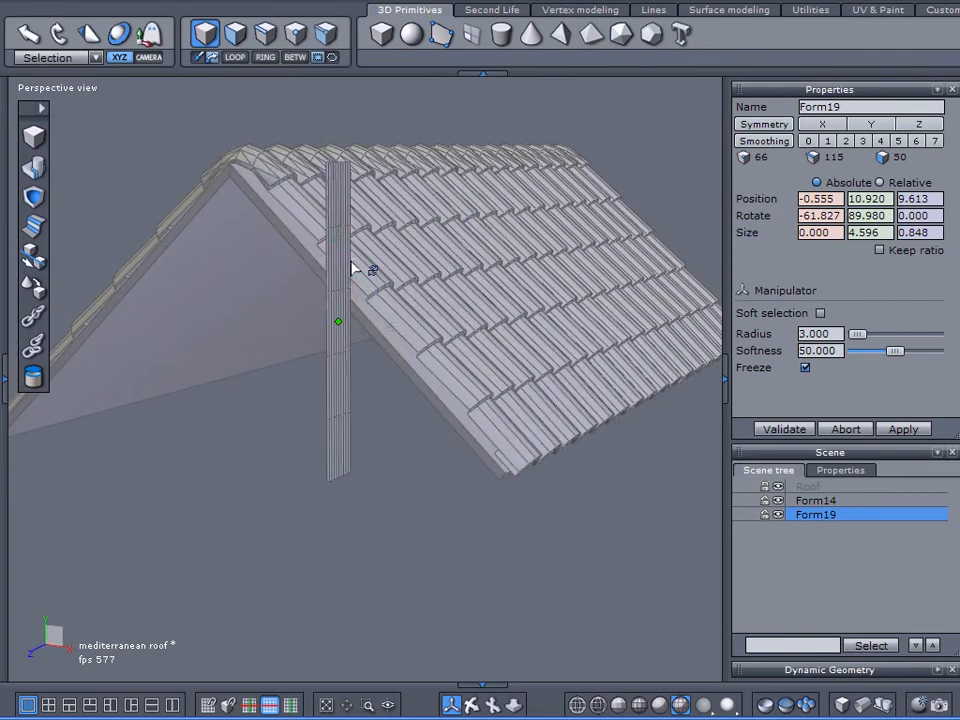
pyautogui.moveTo(353, 264); pyautogui.dragTo(285, 298)
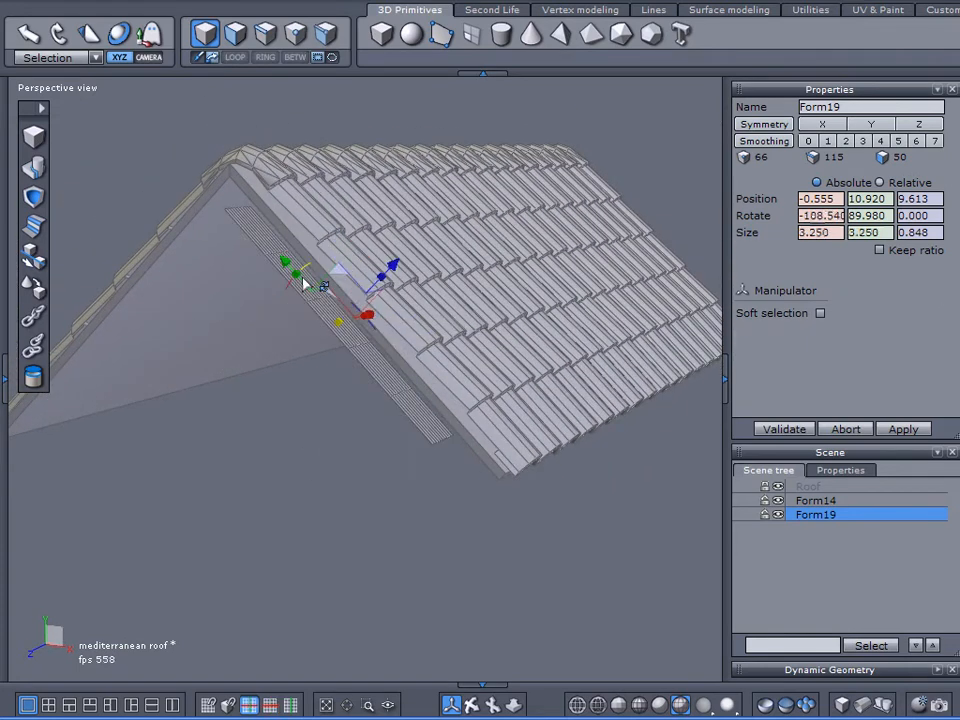
# Slide the tilted grid against the gable edge to about Z 9.2 and align it with the surface of the slope
pyautogui.moveTo(533, 418); pyautogui.dragTo(321, 481, button='right')
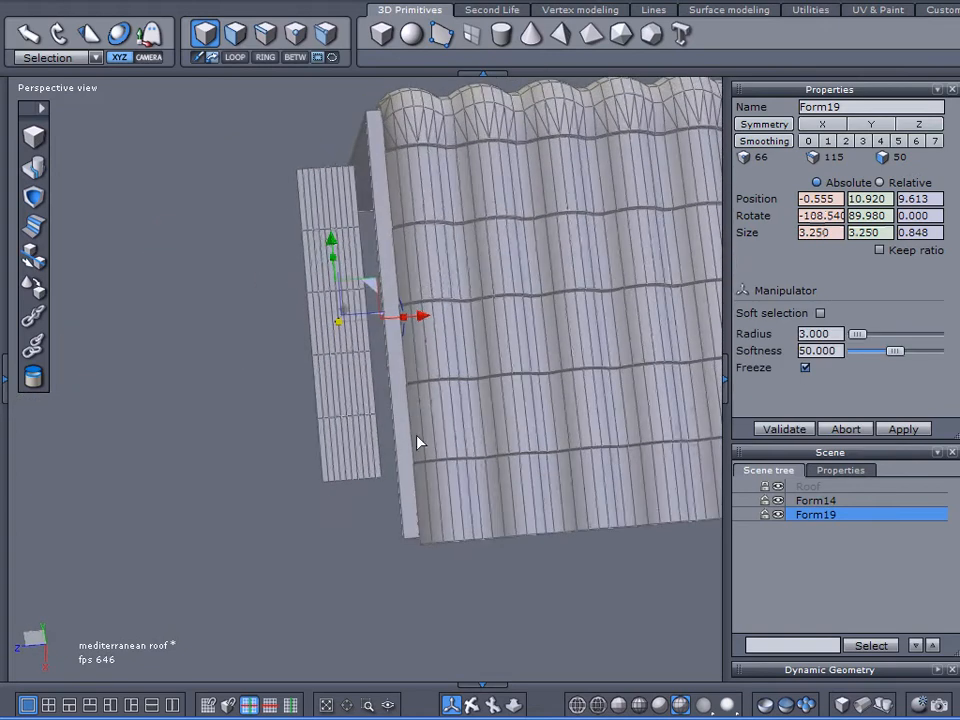
pyautogui.moveTo(436, 323); pyautogui.dragTo(403, 358)
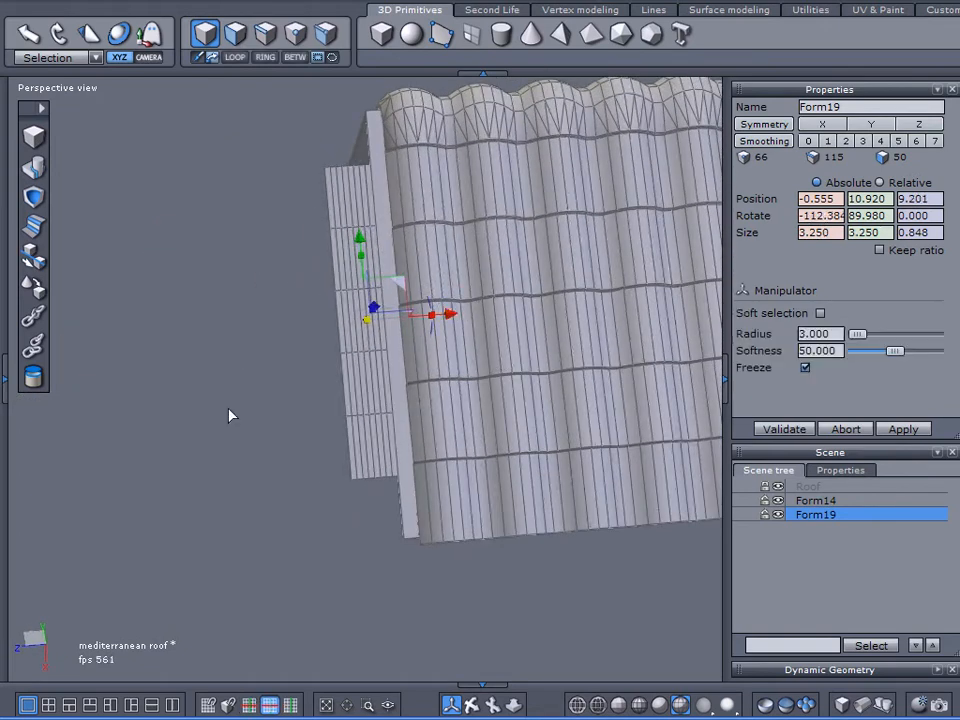
pyautogui.moveTo(403, 358); pyautogui.dragTo(360, 338, button='right')
pyautogui.moveTo(434, 258); pyautogui.dragTo(448, 242)
pyautogui.moveTo(448, 242); pyautogui.dragTo(228, 322, button='right')
pyautogui.moveTo(333, 243); pyautogui.dragTo(378, 272)
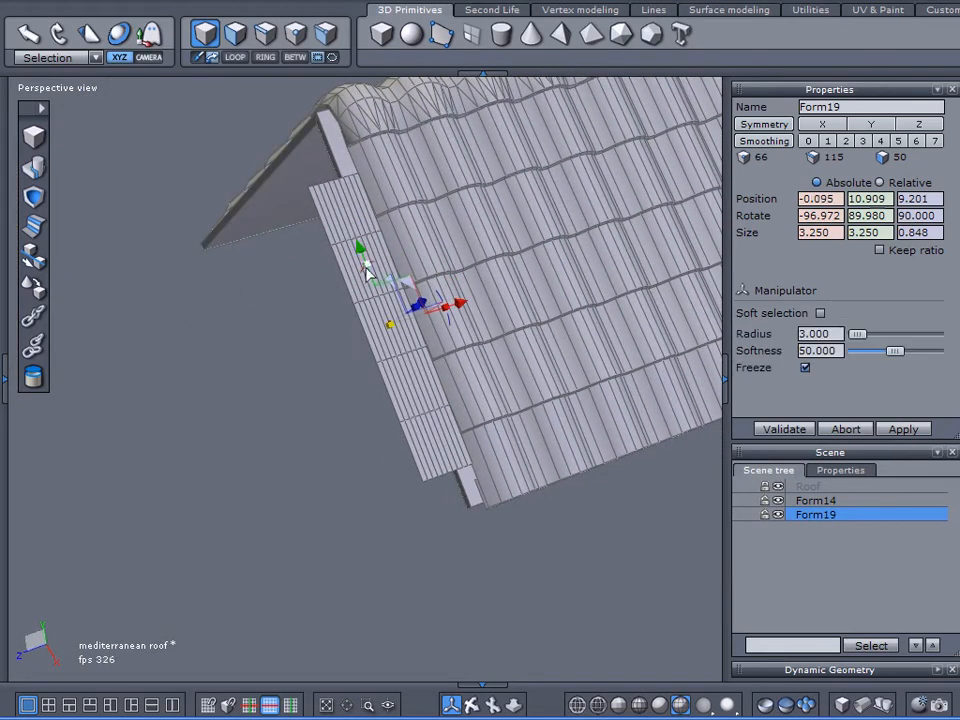
# Stretch the grid along the slope to a size of about 4.08 in X and Y, covering the gable edge
pyautogui.moveTo(224, 311); pyautogui.dragTo(338, 296, button='right')
pyautogui.moveTo(349, 283)
pyautogui.mouseDown()
pyautogui.moveTo(336, 265)
pyautogui.moveTo(355, 285)
pyautogui.mouseUp()
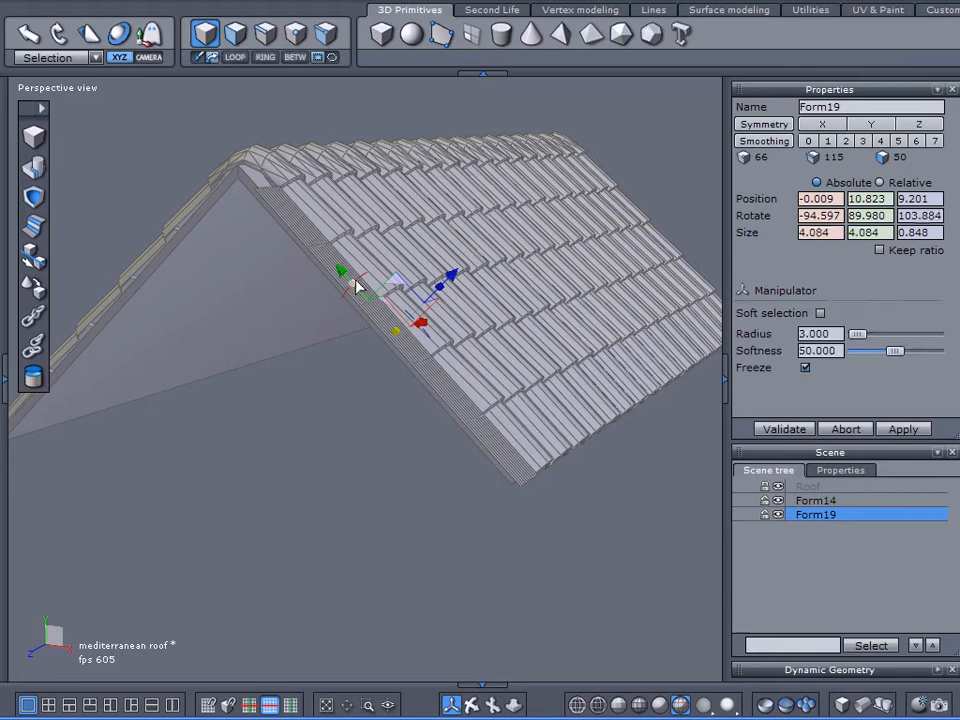
pyautogui.moveTo(342, 275); pyautogui.dragTo(340, 272)
# Rotate the grid from the roof's slope until it lies horizontal
pyautogui.moveTo(342, 272); pyautogui.dragTo(407, 289, button='middle')
pyautogui.moveTo(253, 226); pyautogui.dragTo(410, 266, button='middle')
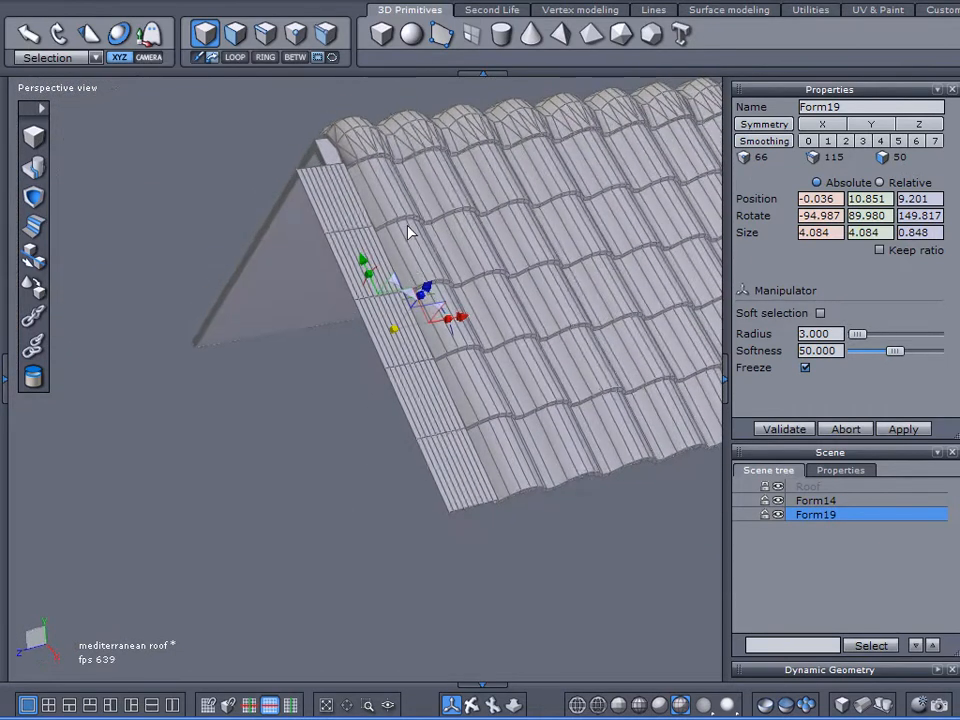
pyautogui.moveTo(400, 397); pyautogui.dragTo(322, 313, button='middle')
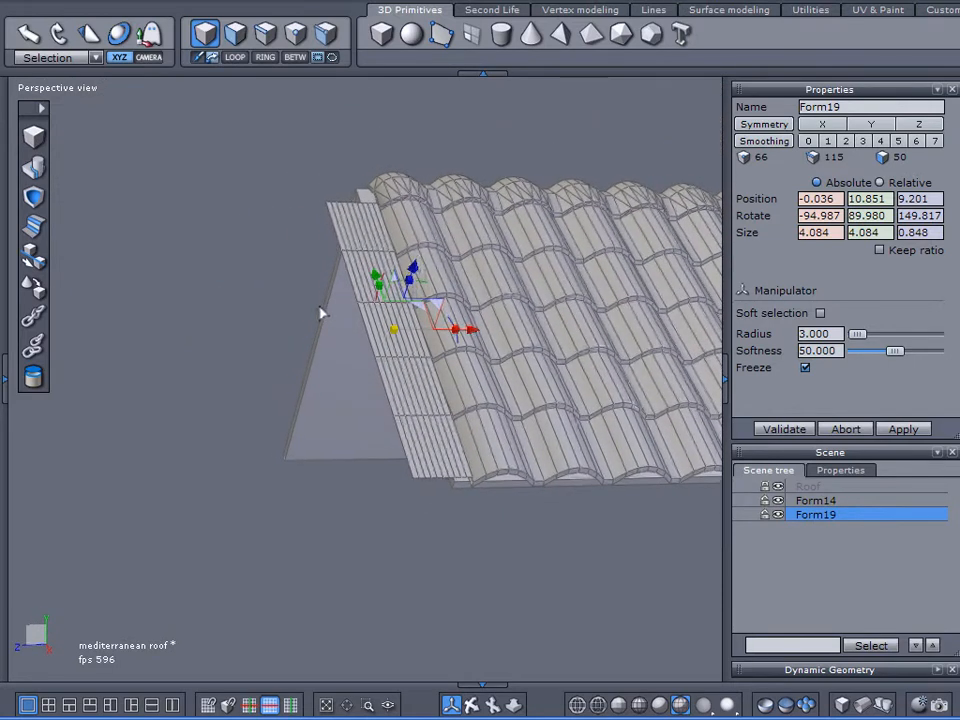
pyautogui.moveTo(461, 328)
pyautogui.mouseDown(button='middle')
pyautogui.moveTo(476, 334)
pyautogui.moveTo(497, 429)
pyautogui.moveTo(606, 467)
pyautogui.moveTo(366, 364)
pyautogui.moveTo(418, 392)
pyautogui.moveTo(399, 377)
pyautogui.moveTo(446, 341)
pyautogui.mouseUp(button='middle')
pyautogui.moveTo(380, 385); pyautogui.dragTo(349, 356, button='middle')
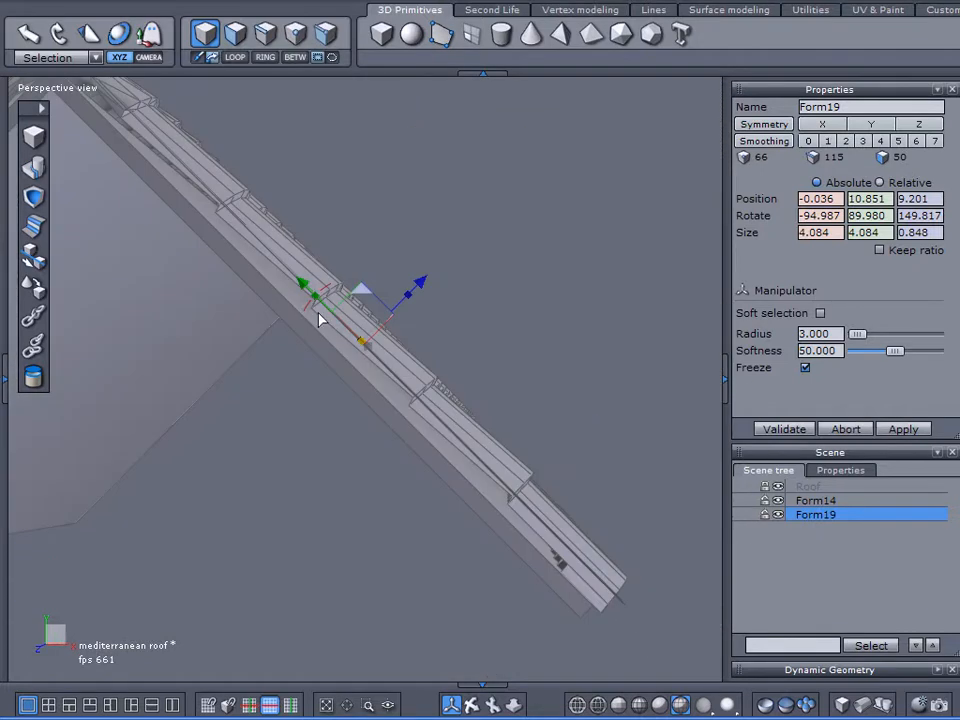
pyautogui.moveTo(325, 296); pyautogui.dragTo(306, 343)
pyautogui.moveTo(414, 369); pyautogui.dragTo(196, 525, button='middle')
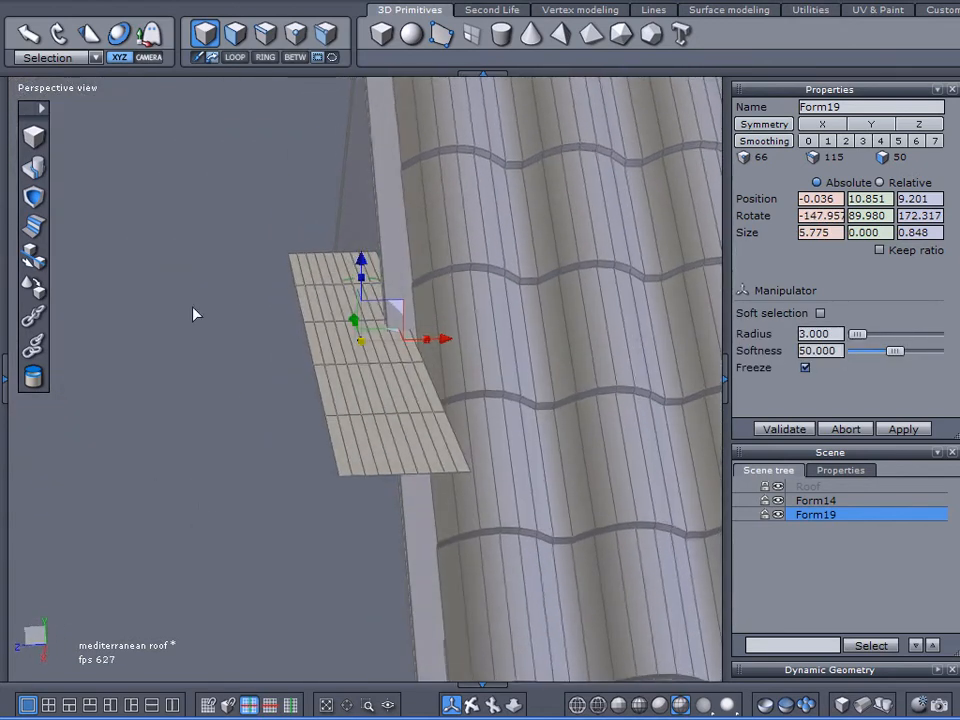
# Select the grid's middle lengthwise edge loop and raise it with soft selection to bend the grid into an arch
pyautogui.click(263, 36)
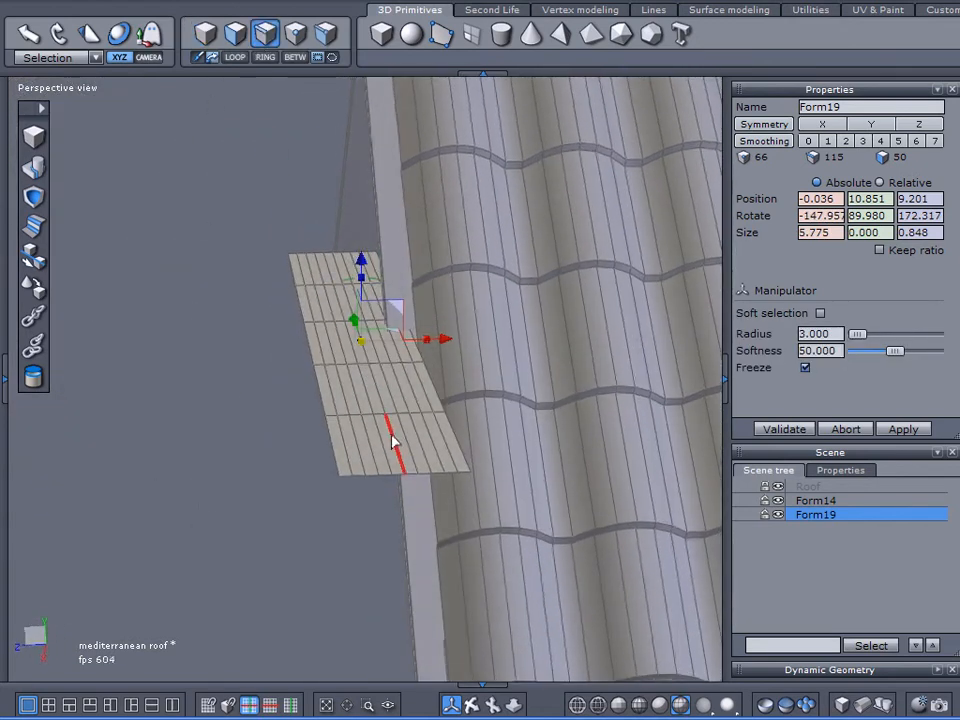
pyautogui.click(393, 442)
pyautogui.click(235, 57)
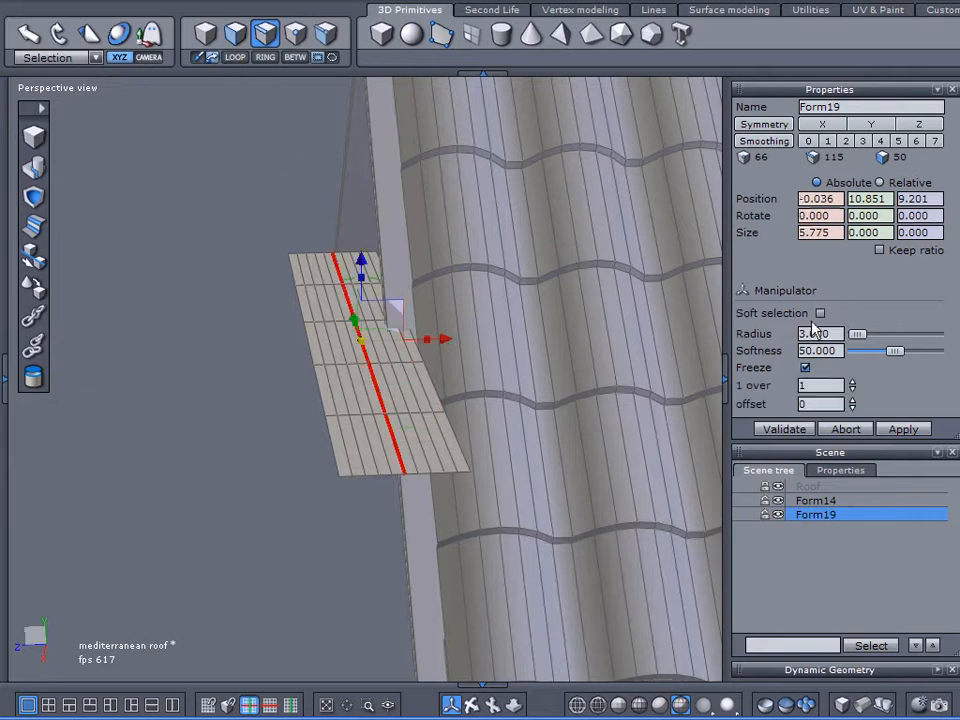
pyautogui.moveTo(334, 416); pyautogui.dragTo(448, 477, button='middle')
pyautogui.scroll(-5, 343, 394)
pyautogui.moveTo(439, 411); pyautogui.dragTo(418, 116)
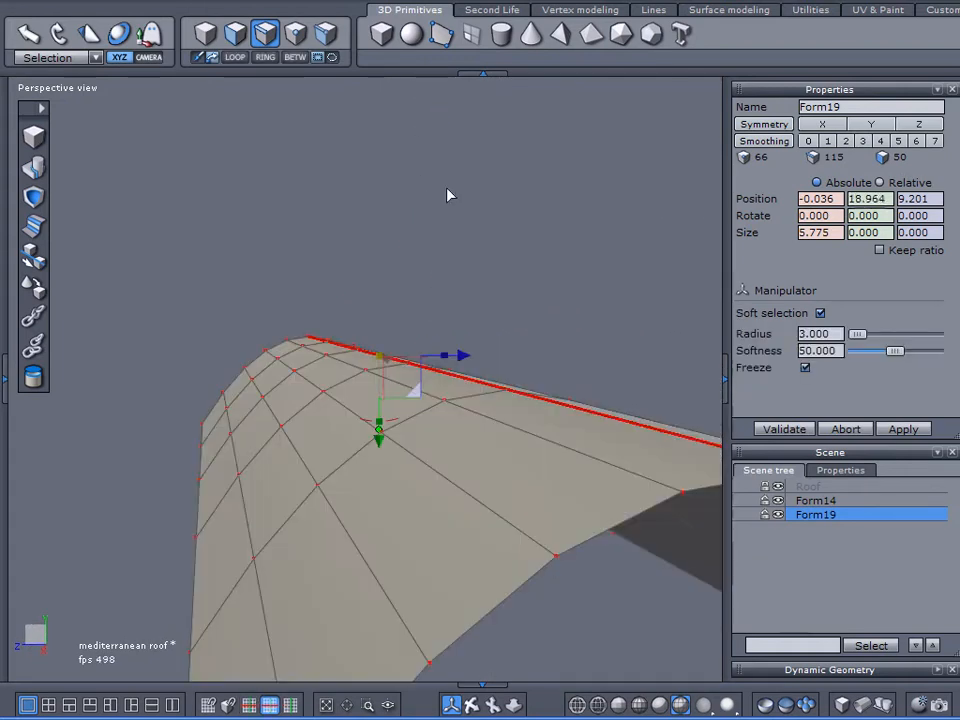
# Lower the arch's middle edge loop to about Y 17.3, turn off soft selection and clear the edge selection
pyautogui.scroll(-5, 456, 190)
pyautogui.moveTo(456, 195); pyautogui.dragTo(431, 343, button='middle')
pyautogui.moveTo(448, 344); pyautogui.dragTo(448, 478)
pyautogui.moveTo(448, 478); pyautogui.dragTo(422, 511, button='middle')
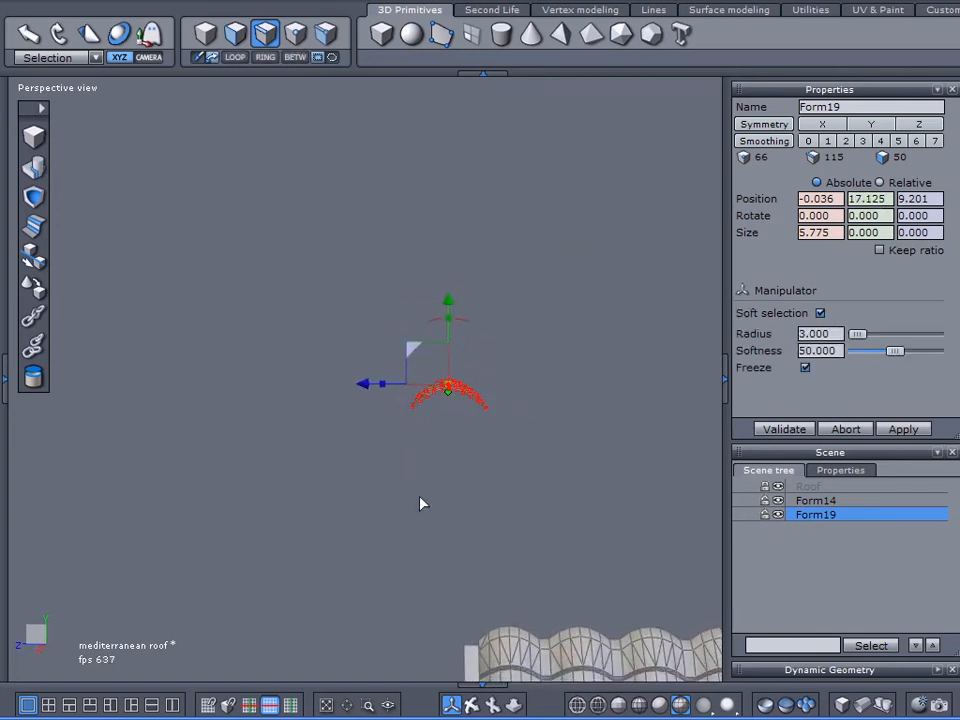
pyautogui.moveTo(453, 300); pyautogui.dragTo(430, 327)
pyautogui.moveTo(431, 327); pyautogui.dragTo(792, 492, button='middle')
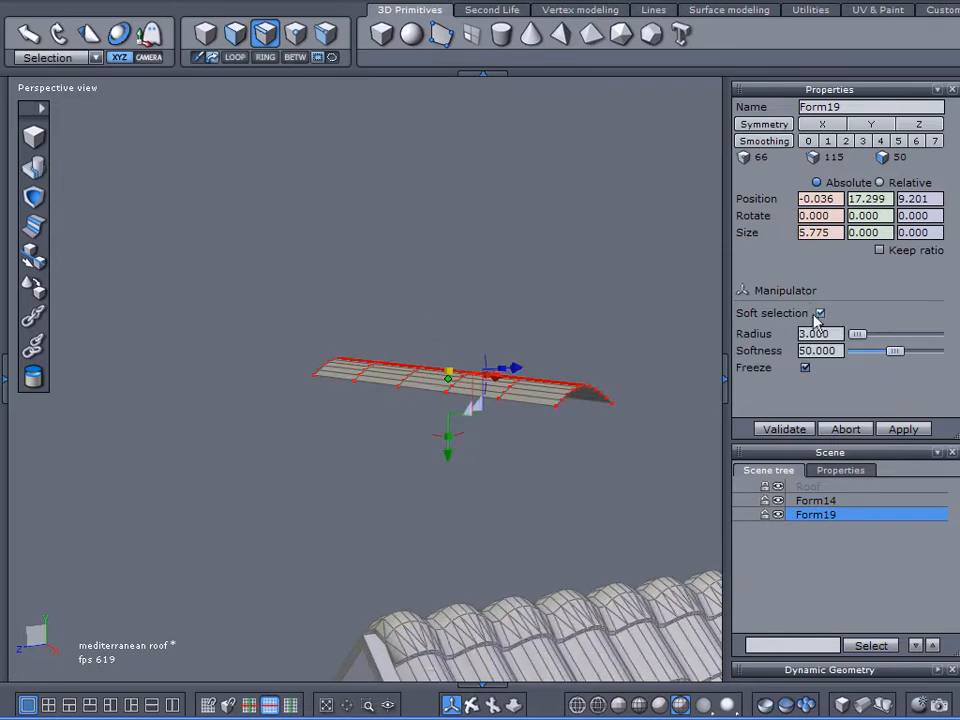
pyautogui.scroll(-3, 448, 372)
pyautogui.click(416, 436)
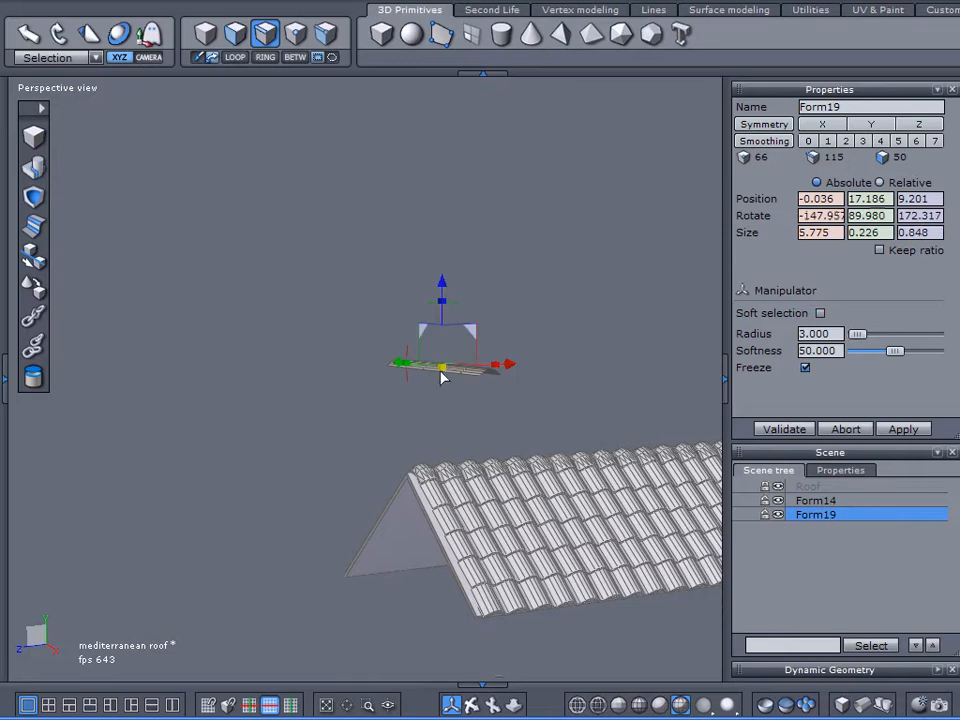
# Lower the arched strip onto the roof and tilt it to match the roof's slope
pyautogui.moveTo(443, 282); pyautogui.dragTo(460, 446)
pyautogui.moveTo(460, 446); pyautogui.dragTo(474, 561, button='middle')
pyautogui.scroll(1, 349, 542)
pyautogui.scroll(3, 424, 508)
pyautogui.scroll(-2, 557, 497)
pyautogui.moveTo(519, 468); pyautogui.dragTo(536, 441)
# Place the arched strip over the second tile column at about X -0.271, Y 11.154, Z 7.236, fitted along the slope
pyautogui.moveTo(581, 506); pyautogui.dragTo(279, 467, button='middle')
pyautogui.moveTo(458, 427); pyautogui.dragTo(546, 444)
pyautogui.moveTo(546, 444); pyautogui.dragTo(488, 397, button='middle')
pyautogui.moveTo(479, 360); pyautogui.dragTo(475, 369)
pyautogui.moveTo(556, 475); pyautogui.dragTo(505, 487, button='middle')
pyautogui.moveTo(482, 373)
pyautogui.mouseDown()
pyautogui.moveTo(501, 360)
pyautogui.moveTo(493, 360)
pyautogui.mouseUp()
pyautogui.moveTo(407, 293)
pyautogui.mouseDown()
pyautogui.moveTo(410, 281)
pyautogui.moveTo(414, 293)
pyautogui.mouseUp()
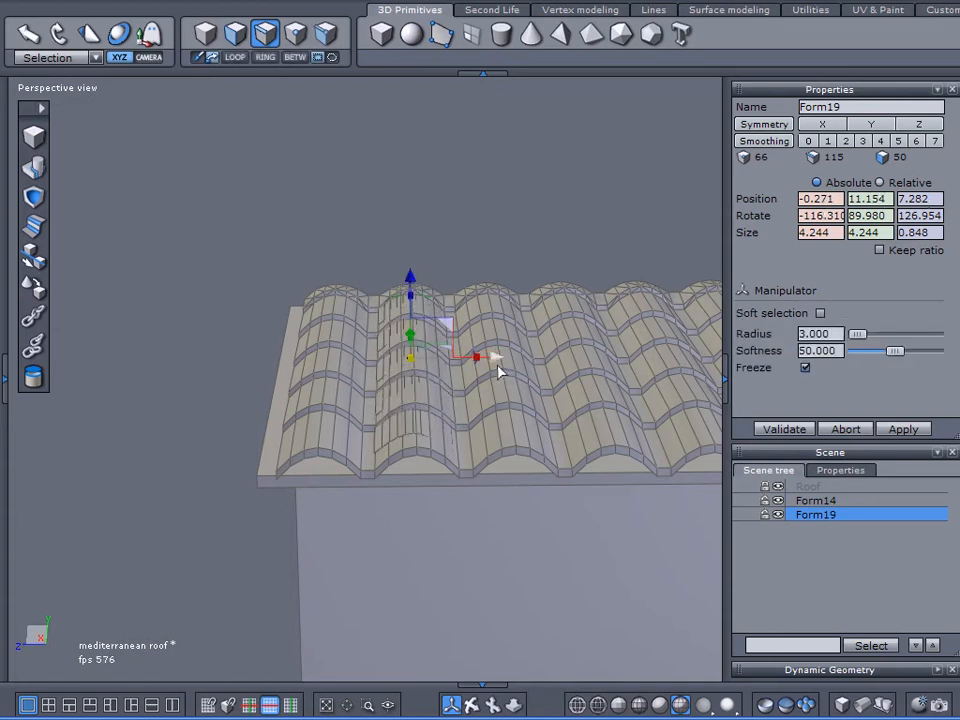
pyautogui.moveTo(494, 362); pyautogui.dragTo(498, 360)
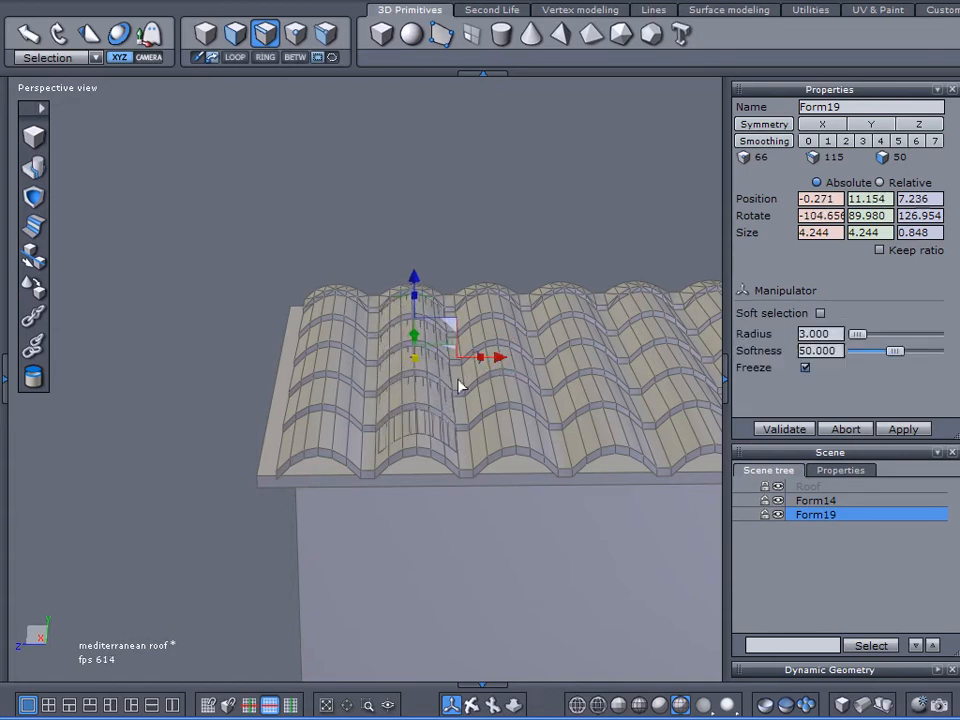
# Check the arched strip's fit on the tile column and slide it to the gable edge at about Z 9.09
pyautogui.scroll(4, 464, 368)
pyautogui.moveTo(423, 441); pyautogui.dragTo(432, 402, button='middle')
pyautogui.moveTo(462, 363); pyautogui.dragTo(459, 364)
pyautogui.moveTo(420, 405); pyautogui.dragTo(456, 566, button='middle')
pyautogui.moveTo(399, 484); pyautogui.dragTo(475, 377, button='middle')
pyautogui.moveTo(461, 363); pyautogui.dragTo(165, 344)
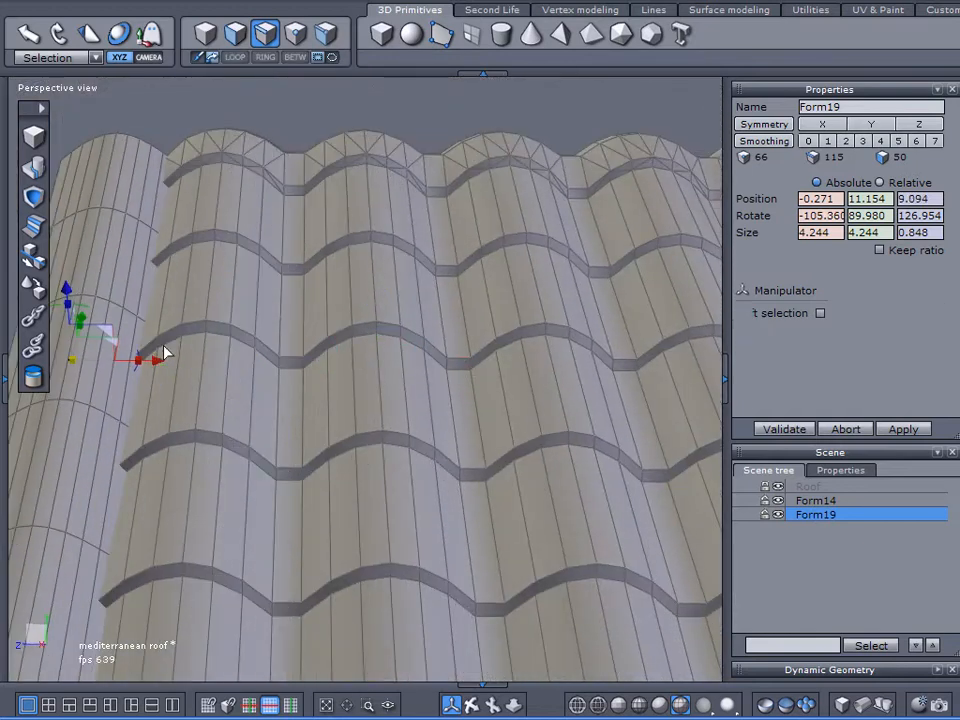
# Slide the arched strip outward to about Z 9.306 and rotate it level across the gable
pyautogui.scroll(-5, 253, 411)
pyautogui.moveTo(329, 438); pyautogui.dragTo(355, 450, button='middle')
pyautogui.moveTo(339, 388)
pyautogui.mouseDown()
pyautogui.moveTo(314, 388)
pyautogui.moveTo(333, 388)
pyautogui.mouseUp()
pyautogui.moveTo(313, 417); pyautogui.dragTo(250, 444, button='middle')
pyautogui.scroll(6, 156, 424)
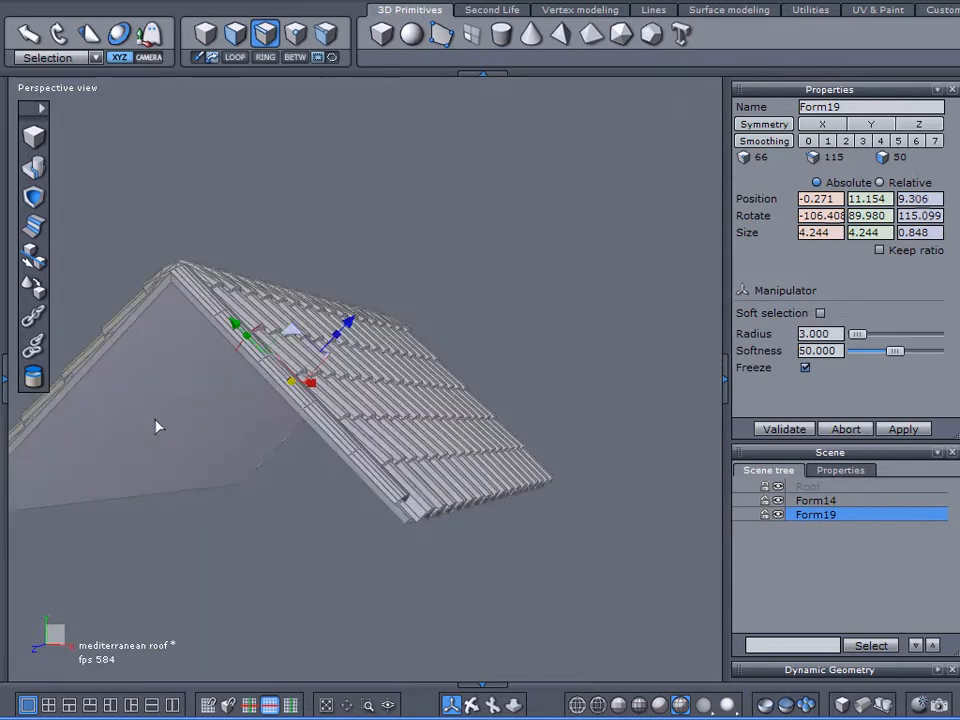
pyautogui.moveTo(339, 311); pyautogui.dragTo(315, 347)
pyautogui.moveTo(590, 386); pyautogui.dragTo(489, 467, button='middle')
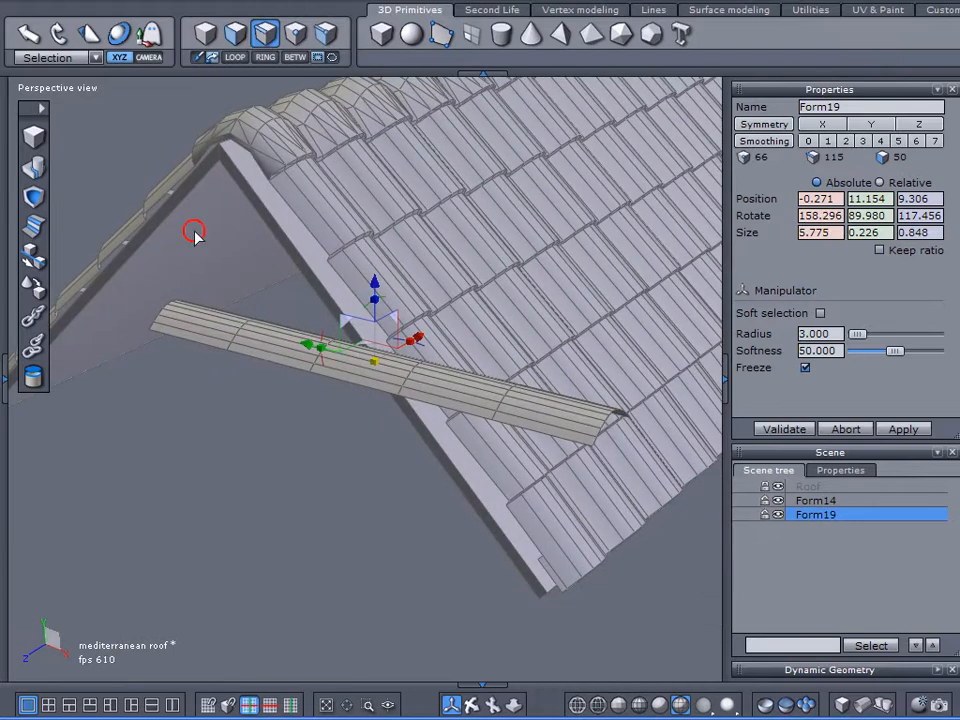
# Select the four inner crosswise edge loops of the arched strip
pyautogui.moveTo(244, 88); pyautogui.dragTo(291, 439)
pyautogui.moveTo(197, 322); pyautogui.dragTo(250, 495, button='right')
pyautogui.keyDown('shift'); pyautogui.moveTo(309, 311); pyautogui.dragTo(337, 456); pyautogui.keyUp('shift')
pyautogui.keyDown('shift'); pyautogui.moveTo(398, 289); pyautogui.dragTo(452, 477); pyautogui.keyUp('shift')
pyautogui.keyDown('shift'); pyautogui.moveTo(500, 268); pyautogui.dragTo(562, 470); pyautogui.keyUp('shift')
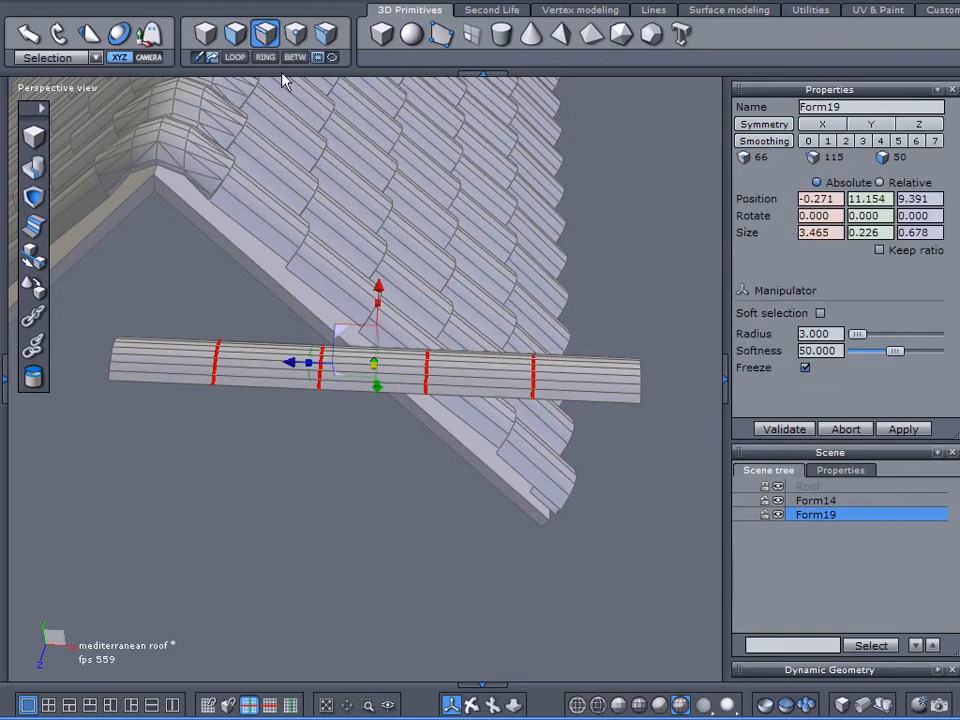
pyautogui.click(237, 60)
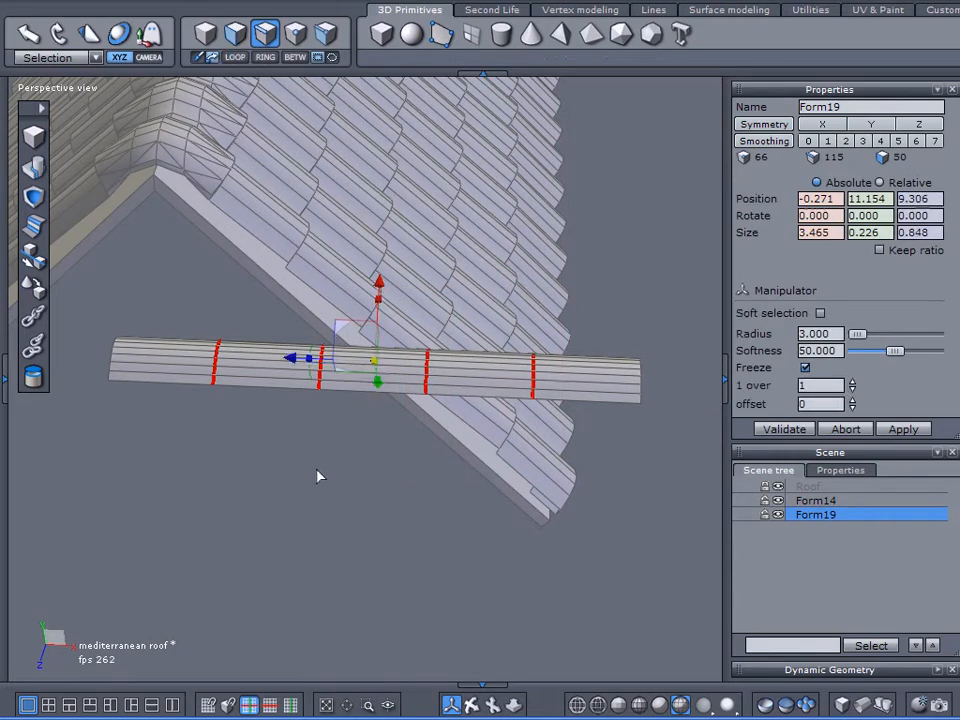
# Try to extract parallel edges along the strip beside the four selected loops, at about X -0.282
pyautogui.scroll(5, 330, 476)
pyautogui.scroll(-5, 455, 343)
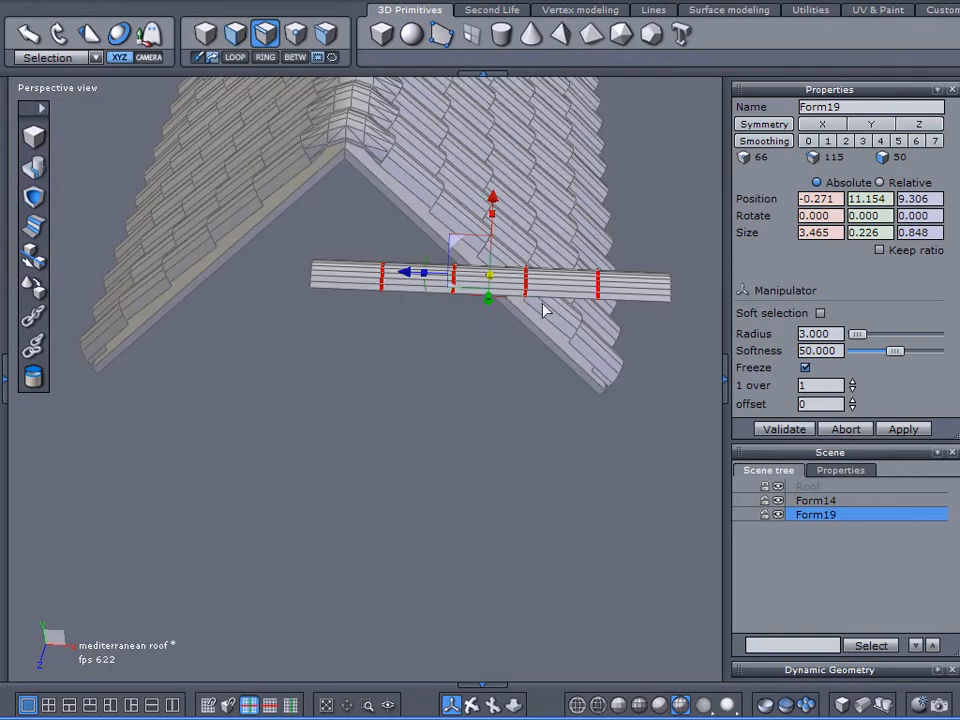
pyautogui.scroll(5, 545, 322)
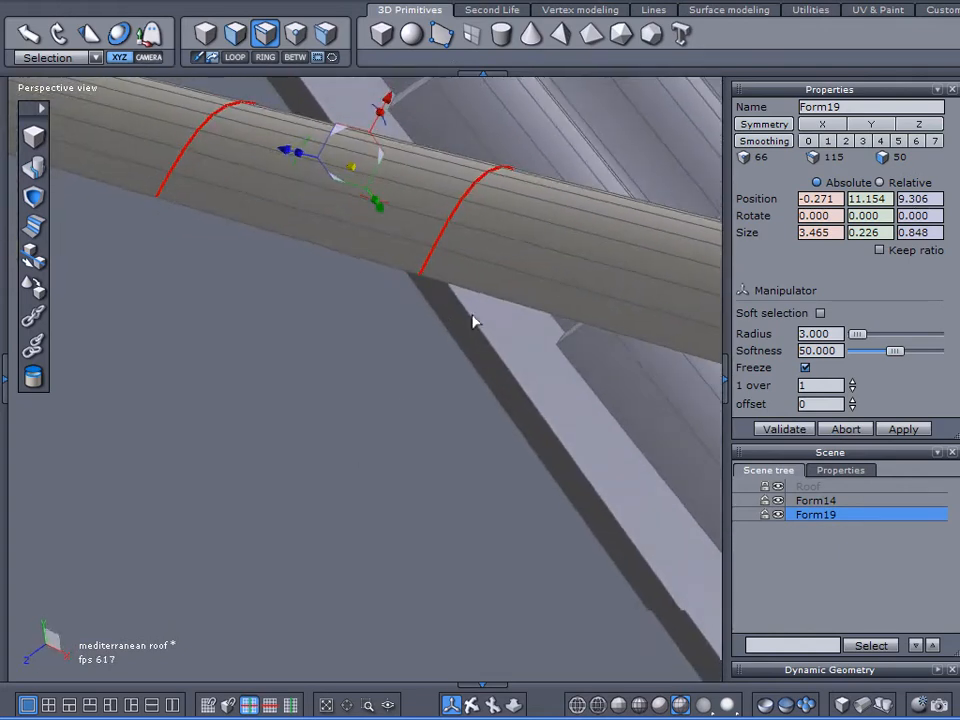
pyautogui.click(555, 10)
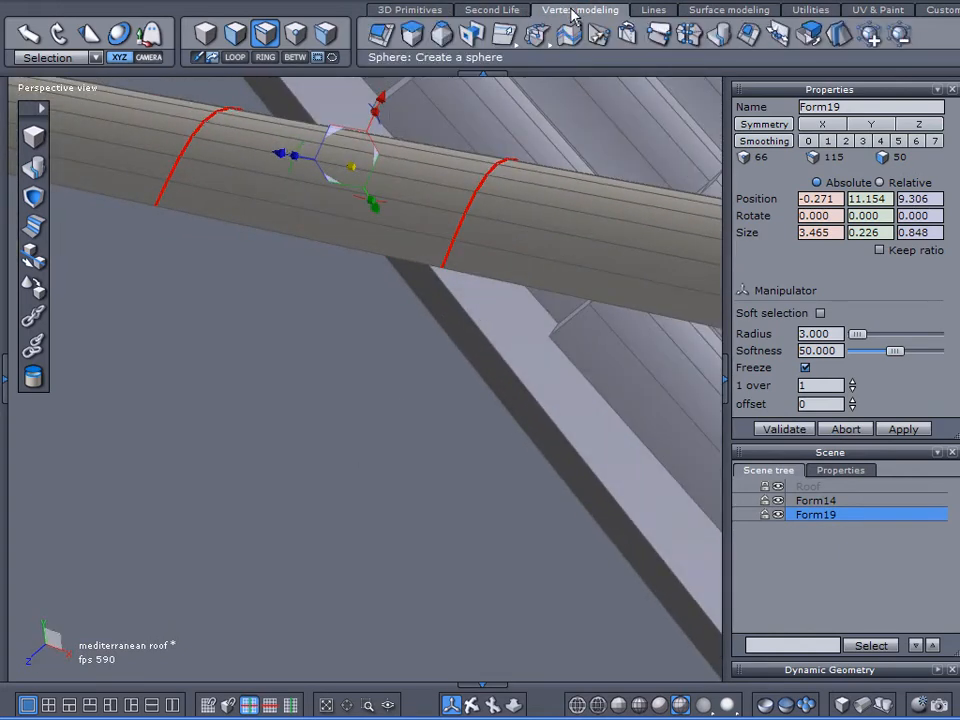
pyautogui.click(514, 32)
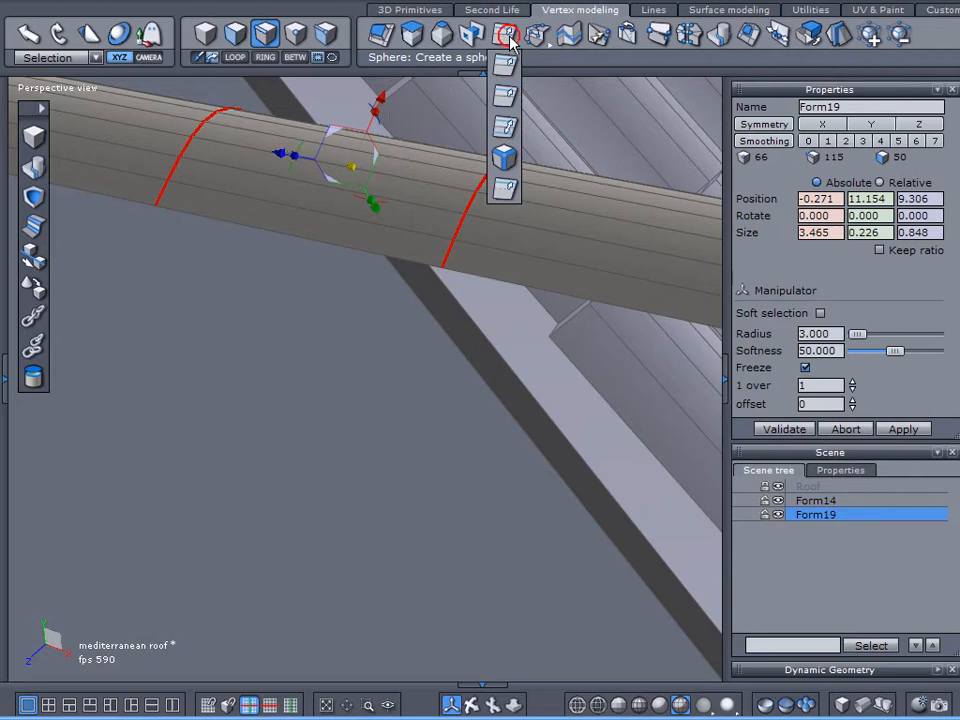
pyautogui.click(506, 100)
pyautogui.moveTo(253, 313); pyautogui.dragTo(593, 307, button='middle')
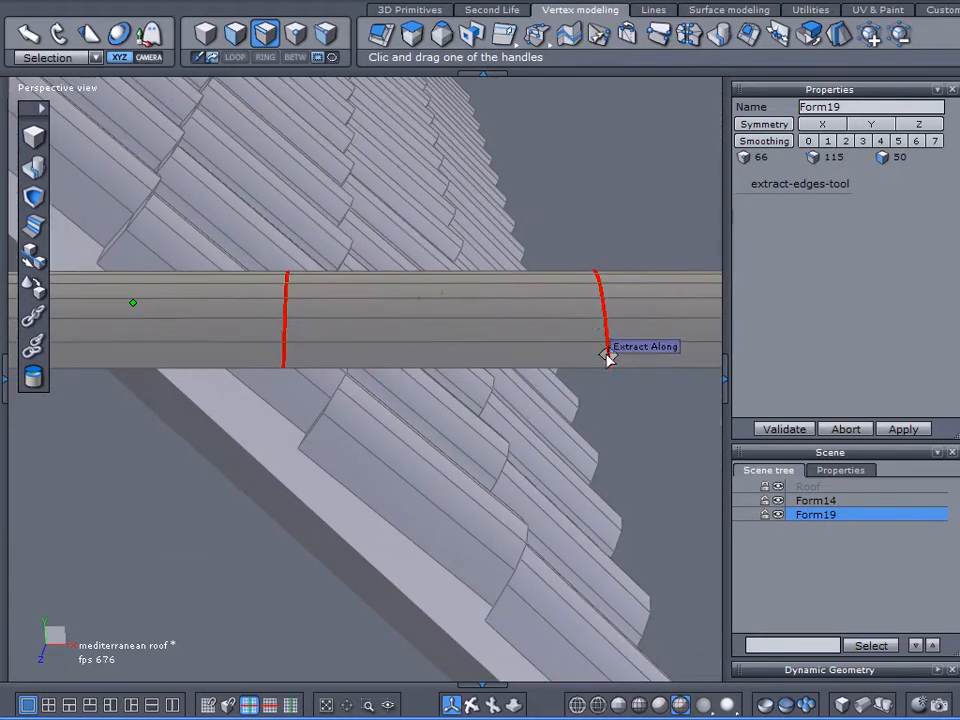
pyautogui.moveTo(606, 356)
pyautogui.mouseDown()
pyautogui.moveTo(476, 358)
pyautogui.moveTo(641, 349)
pyautogui.moveTo(607, 352)
pyautogui.mouseUp()
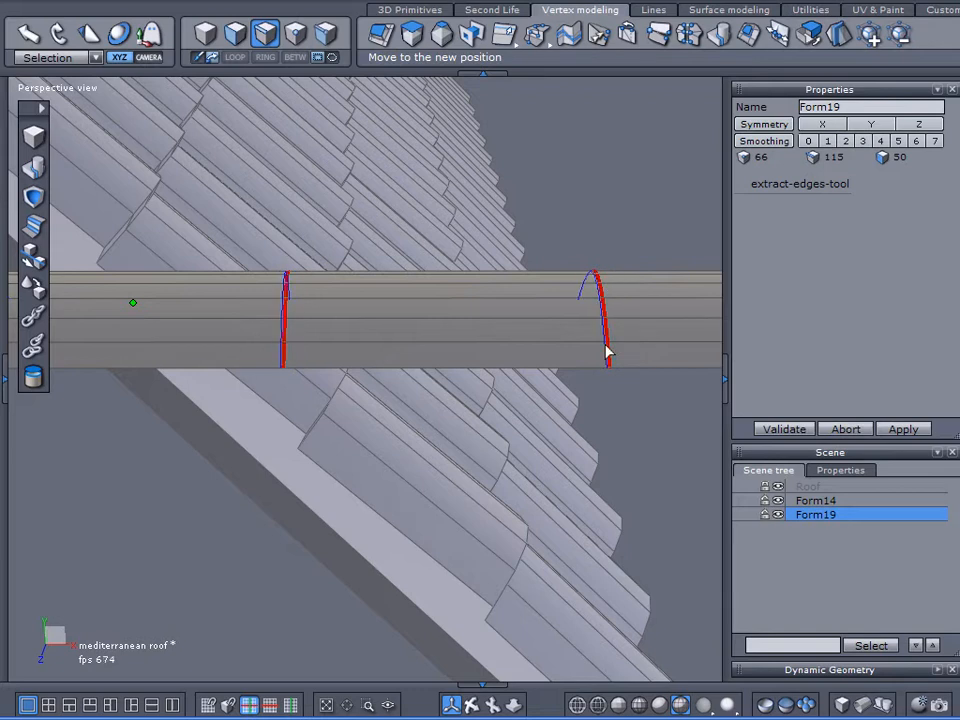
pyautogui.click(605, 345)
pyautogui.moveTo(612, 374); pyautogui.dragTo(537, 443, button='middle')
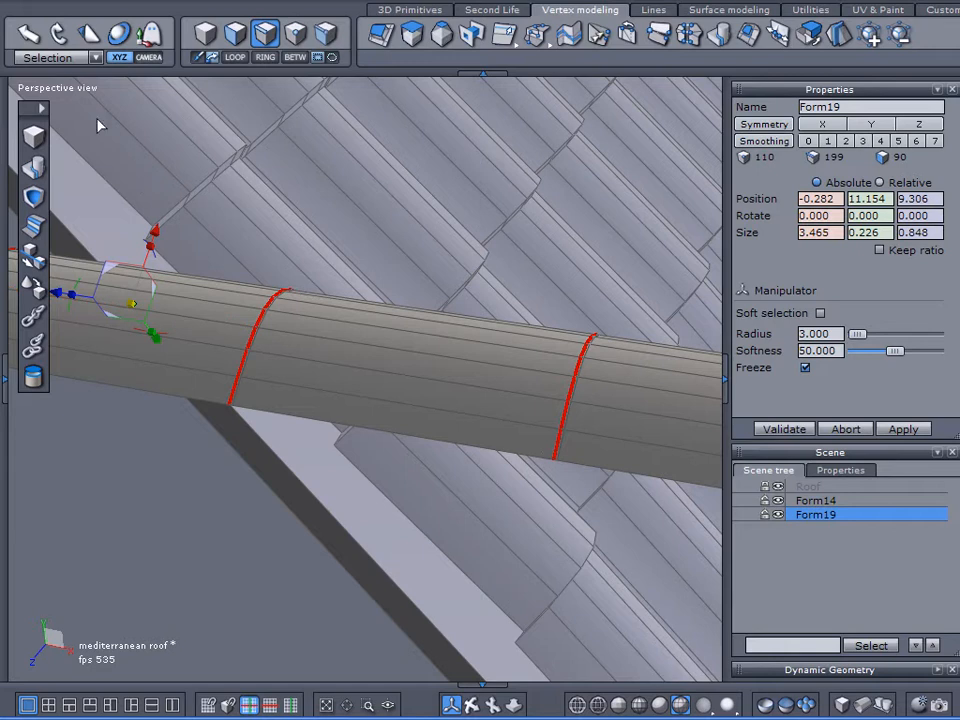
# Set the manipulator's orientation to World and undo the edge extraction
pyautogui.click(65, 58)
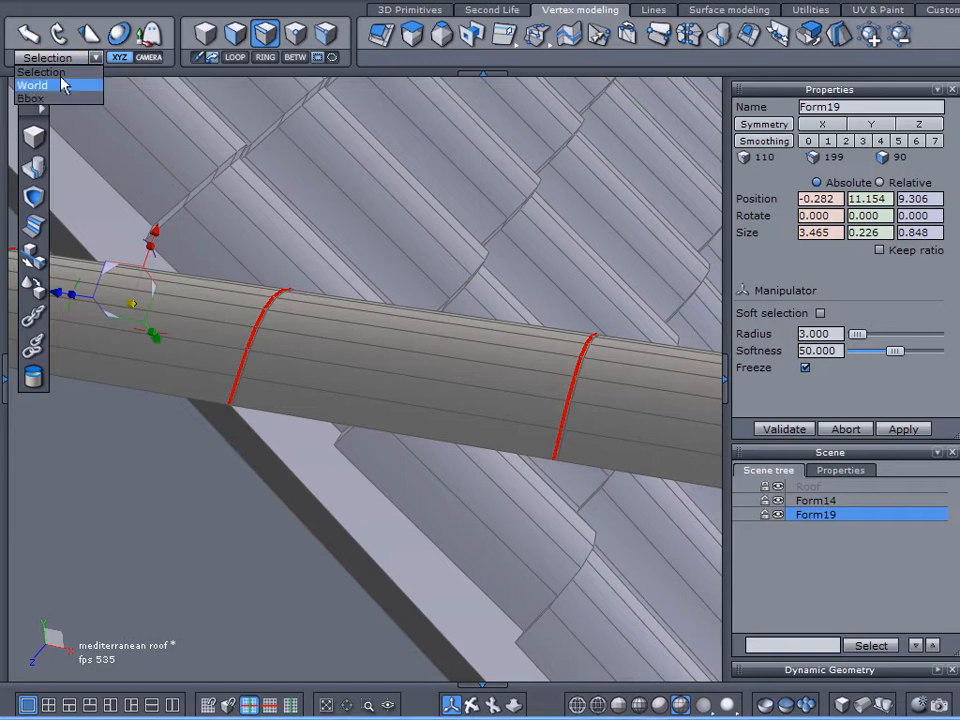
pyautogui.click(60, 83)
pyautogui.moveTo(274, 394); pyautogui.dragTo(373, 327, button='middle')
pyautogui.press('shift')
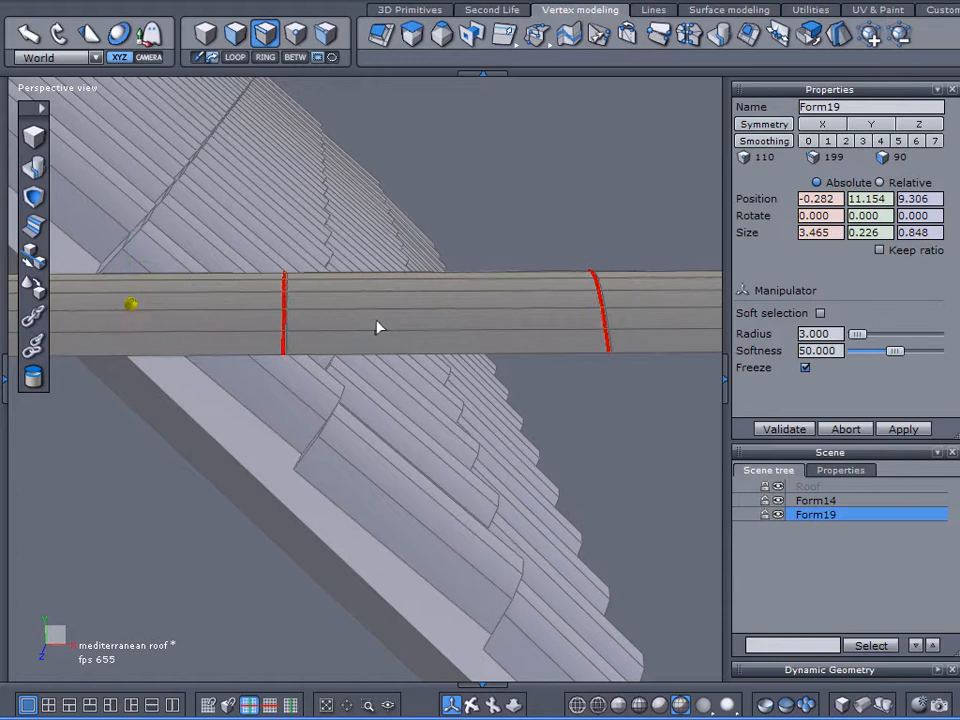
pyautogui.click(476, 341)
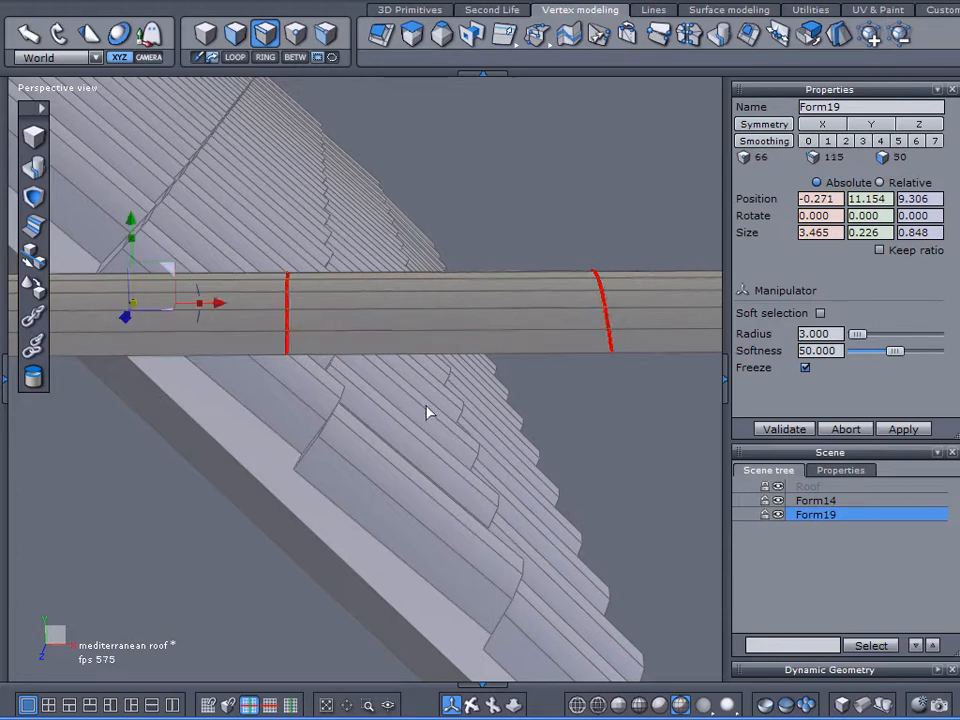
# Try to extract parallel edges on the positive X side of the four loops, at about X -0.257, and raise them
pyautogui.click(504, 36)
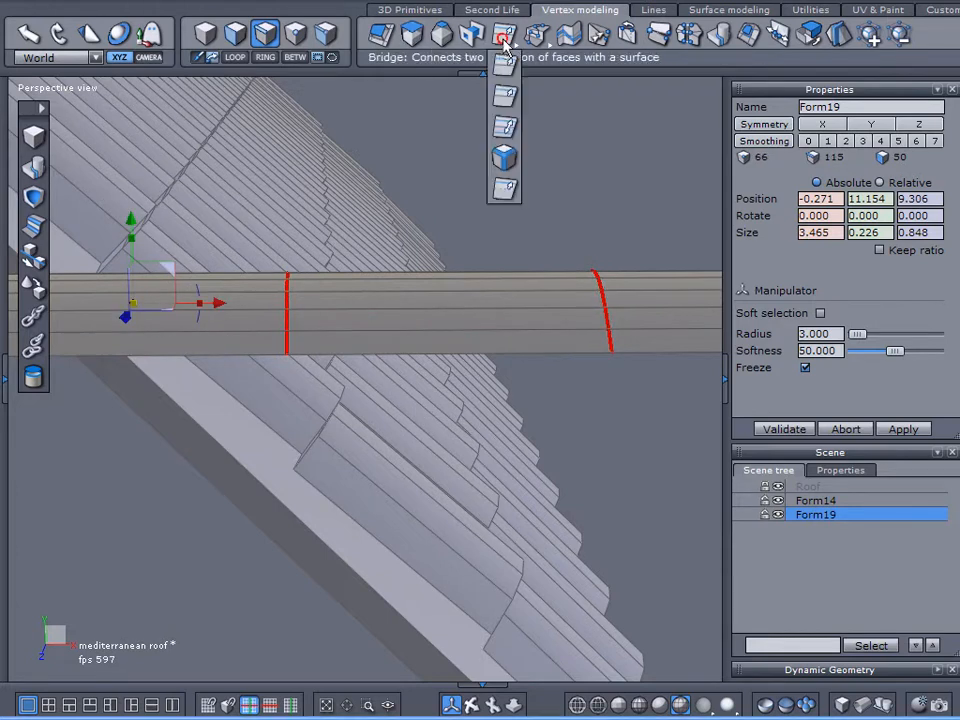
pyautogui.click(505, 96)
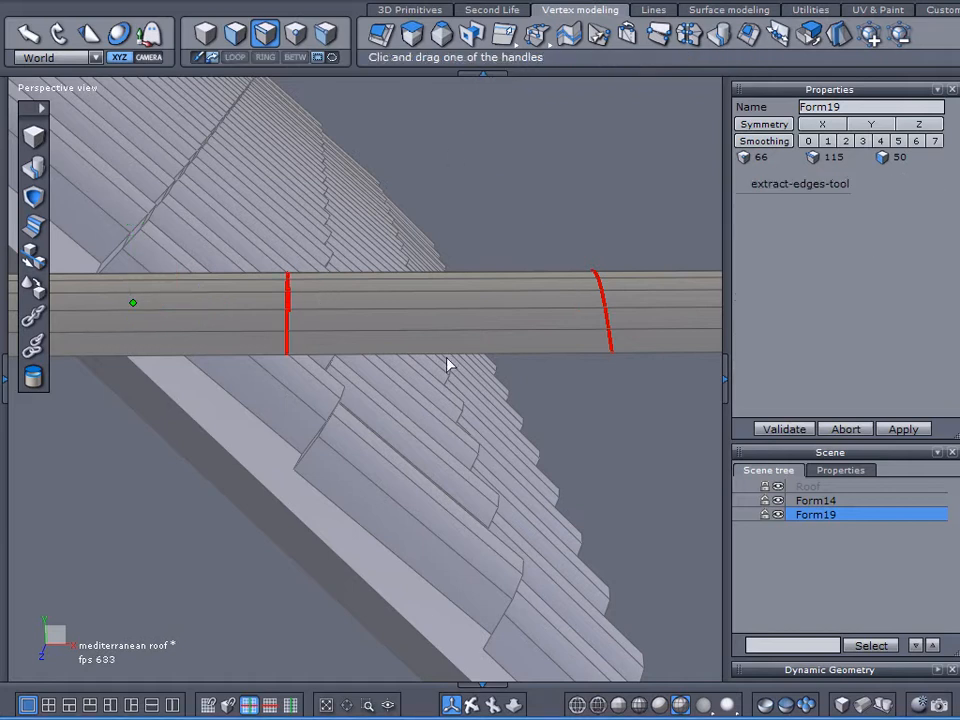
pyautogui.moveTo(286, 347)
pyautogui.mouseDown()
pyautogui.moveTo(300, 349)
pyautogui.moveTo(292, 351)
pyautogui.mouseUp()
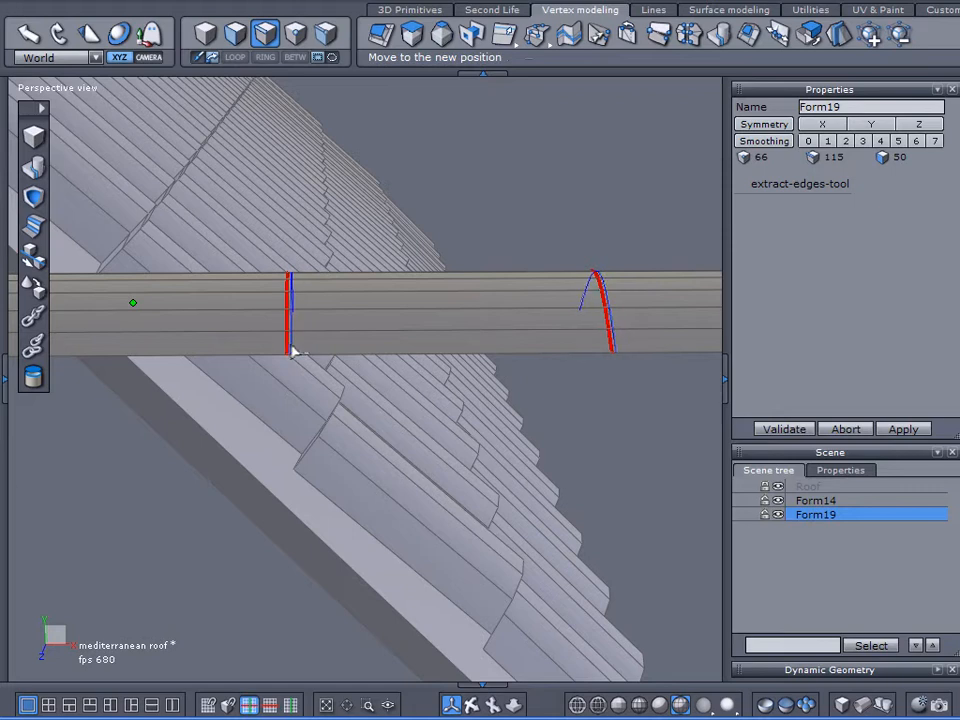
pyautogui.click(292, 351)
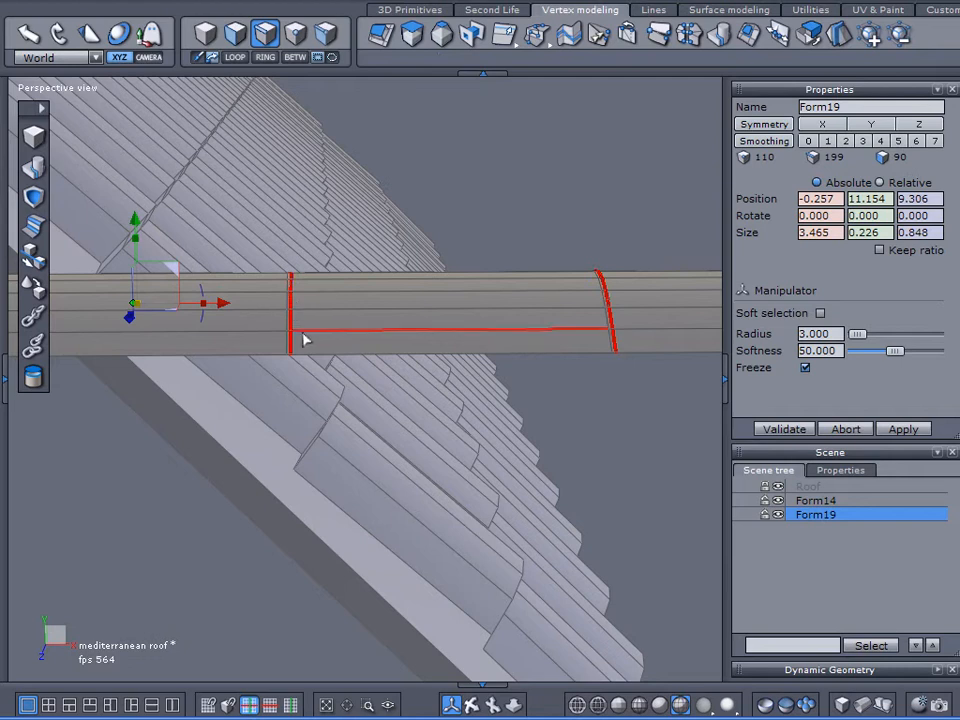
pyautogui.moveTo(404, 393); pyautogui.dragTo(265, 440, button='middle')
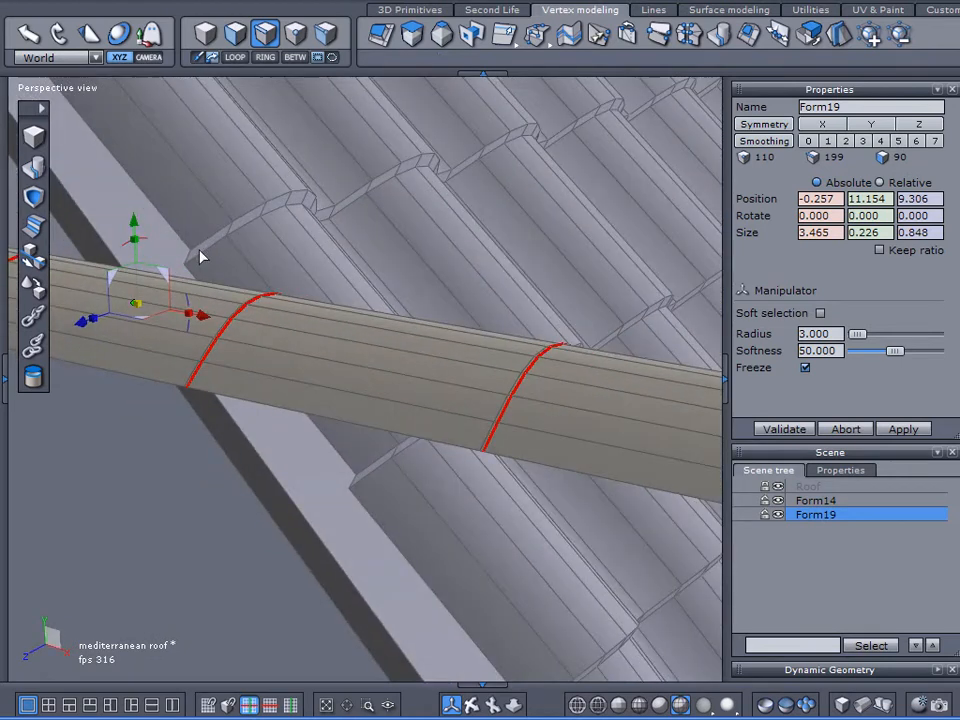
pyautogui.moveTo(136, 228); pyautogui.dragTo(136, 208)
# Undo the raised edges and the extraction on the positive X side, keeping the four original loops selected
pyautogui.scroll(-5, 352, 354)
pyautogui.scroll(5, 352, 354)
pyautogui.moveTo(356, 375); pyautogui.dragTo(470, 400, button='middle')
pyautogui.click(328, 371)
pyautogui.hotkey('ctrl', 'z')
pyautogui.scroll(5, 325, 366)
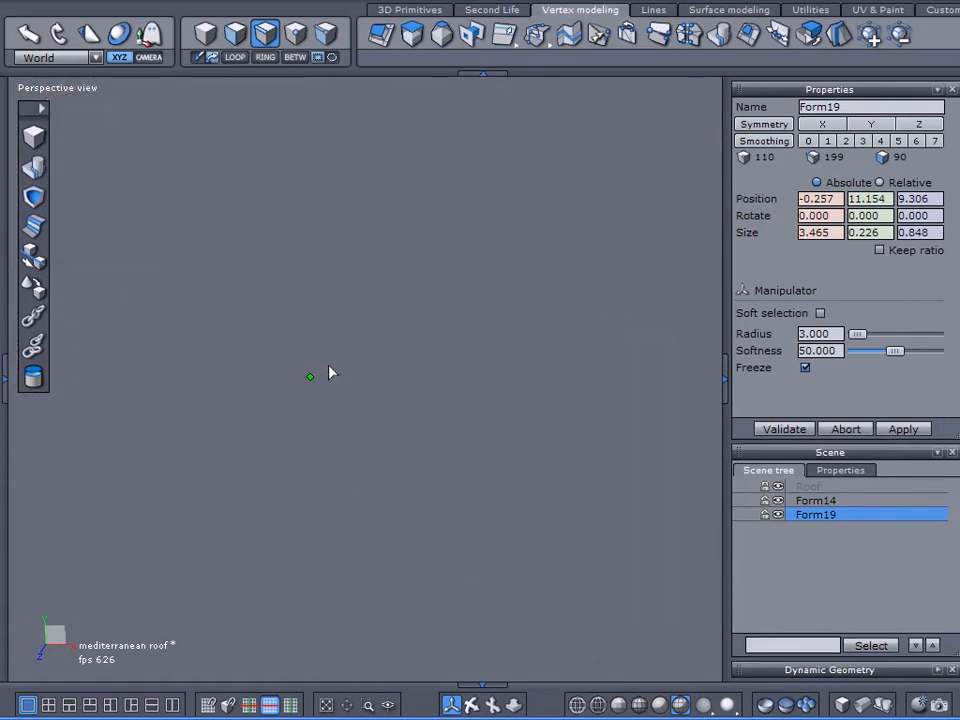
pyautogui.scroll(-2, 326, 366)
pyautogui.hotkey('ctrl', 'z')
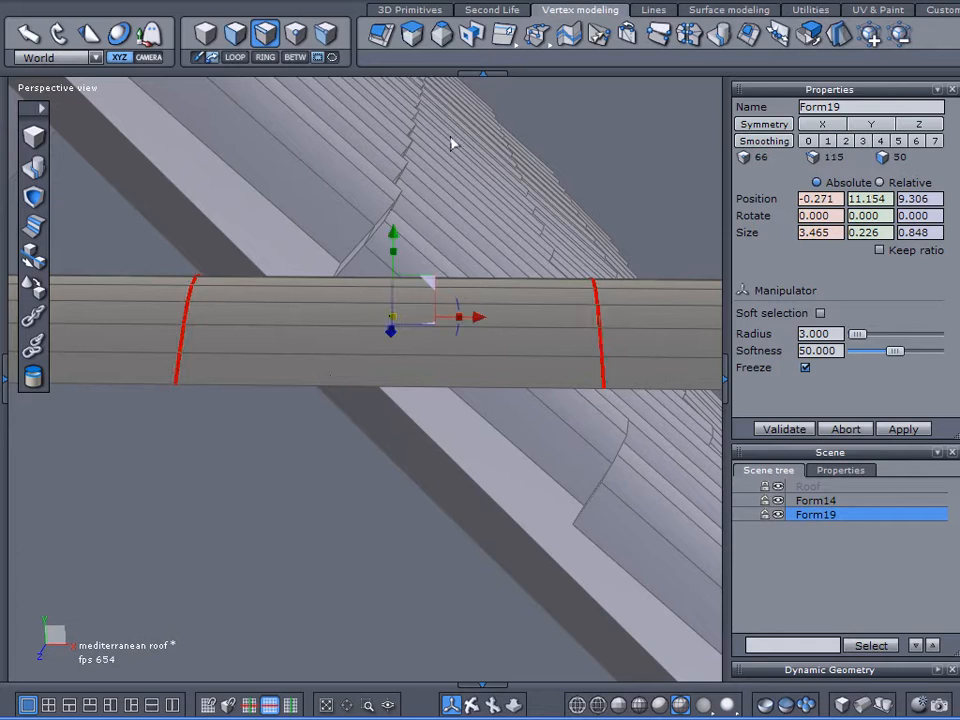
# Extract parallel edges along the strip on the negative X side of the four loops, at about X -0.279
pyautogui.click(508, 36)
pyautogui.click(507, 89)
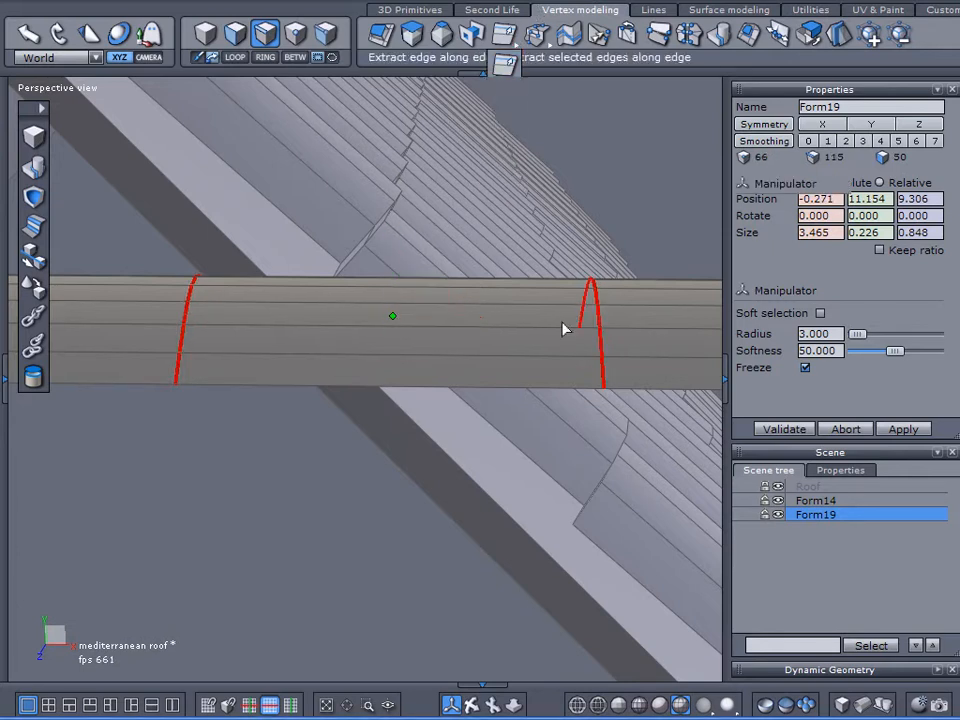
pyautogui.moveTo(602, 381)
pyautogui.mouseDown()
pyautogui.moveTo(591, 384)
pyautogui.moveTo(602, 388)
pyautogui.mouseUp()
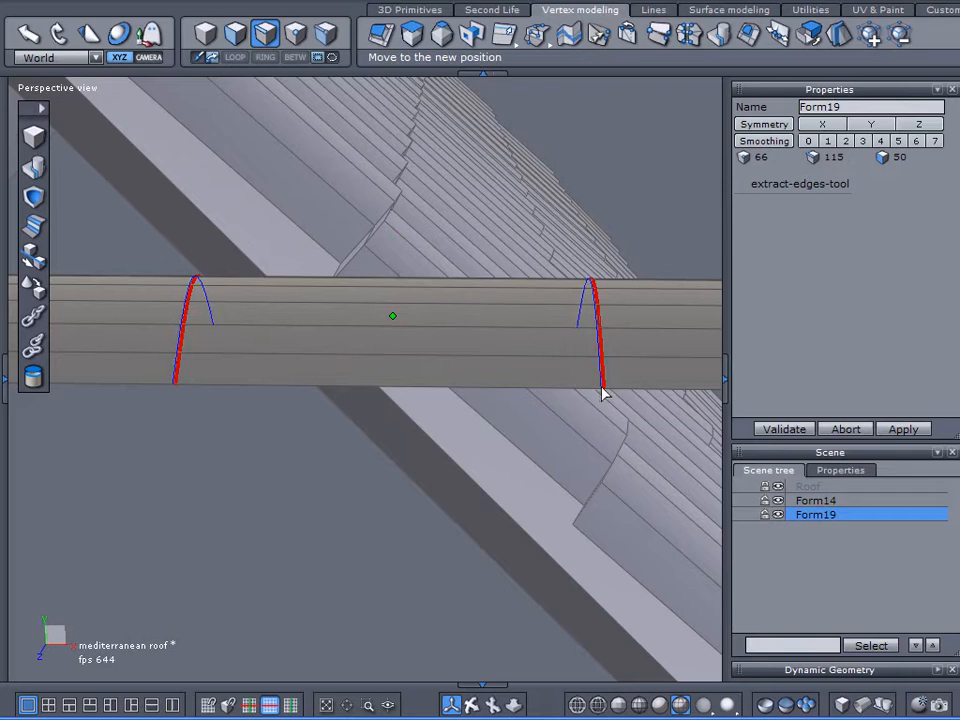
pyautogui.moveTo(603, 393); pyautogui.dragTo(591, 396)
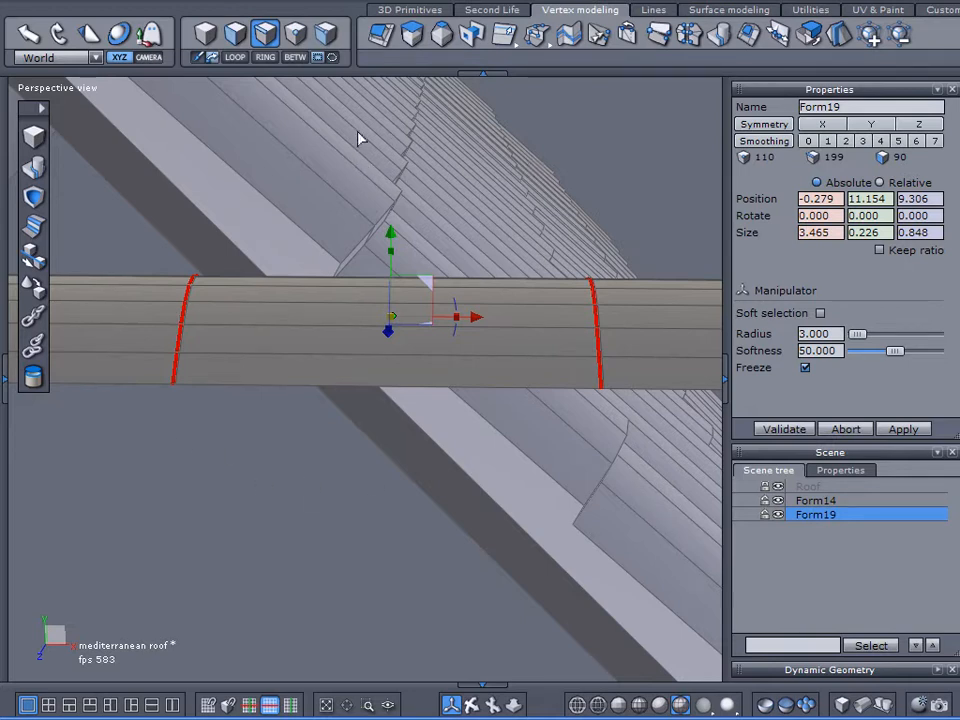
# Raise the extracted edge loops to about Y 11.2 so the strip forms stepped, overlapping tiles
pyautogui.moveTo(391, 240); pyautogui.dragTo(391, 203)
pyautogui.moveTo(472, 358); pyautogui.dragTo(272, 281, button='middle')
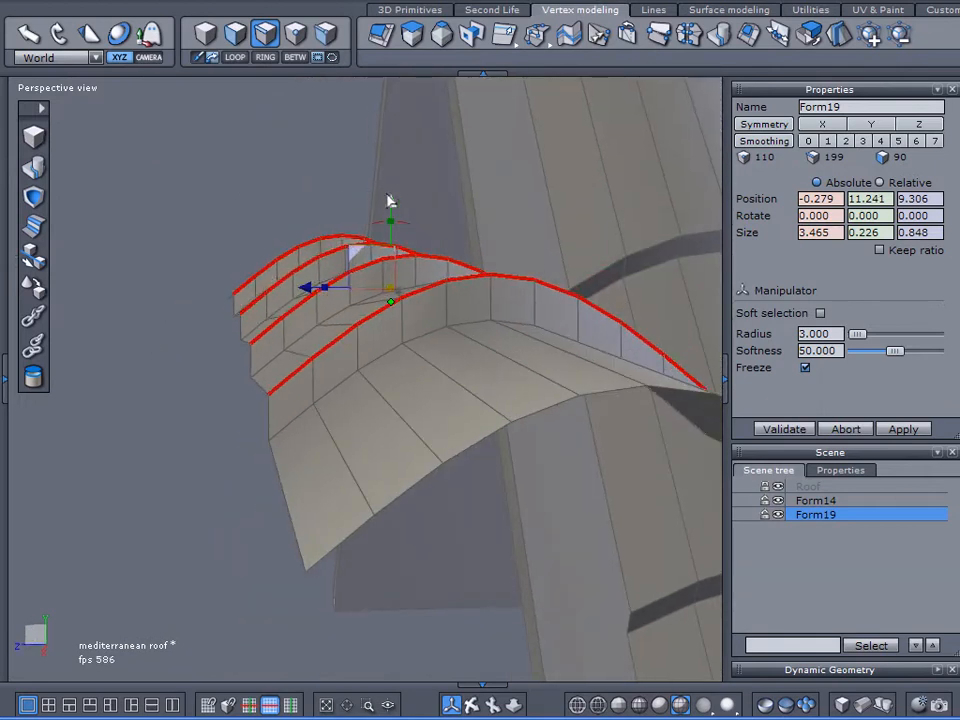
pyautogui.moveTo(396, 202); pyautogui.dragTo(393, 211)
pyautogui.moveTo(517, 429); pyautogui.dragTo(536, 465, button='middle')
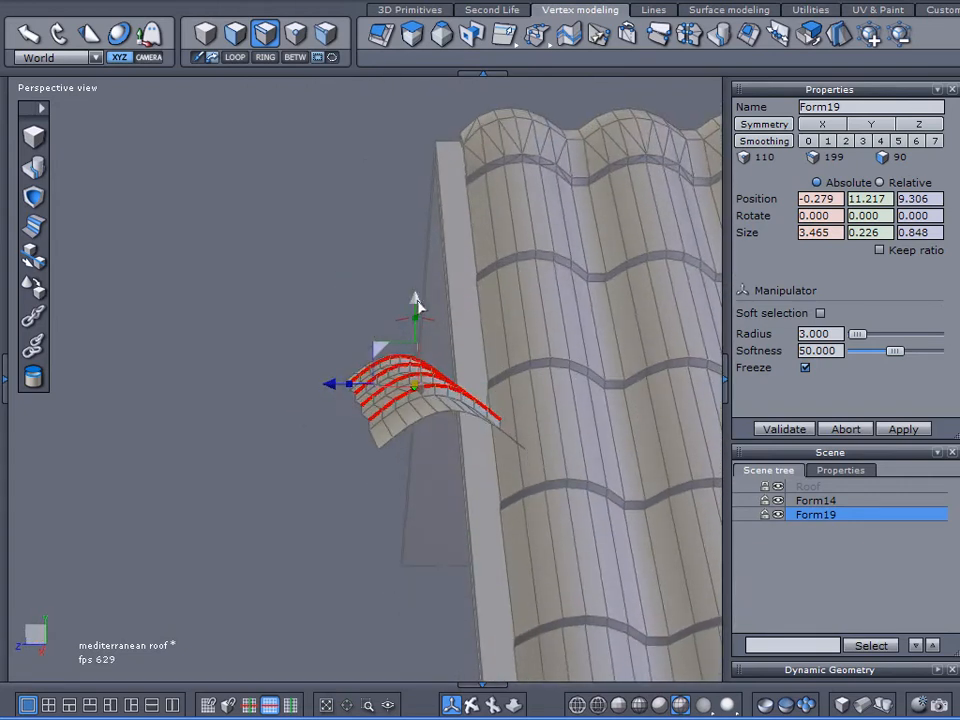
pyautogui.moveTo(416, 303); pyautogui.dragTo(421, 305)
# Select the stepped strip's complete outer border, including both long sides and both arched ends
pyautogui.moveTo(421, 305); pyautogui.dragTo(609, 422, button='middle')
pyautogui.moveTo(270, 313); pyautogui.dragTo(298, 365, button='middle')
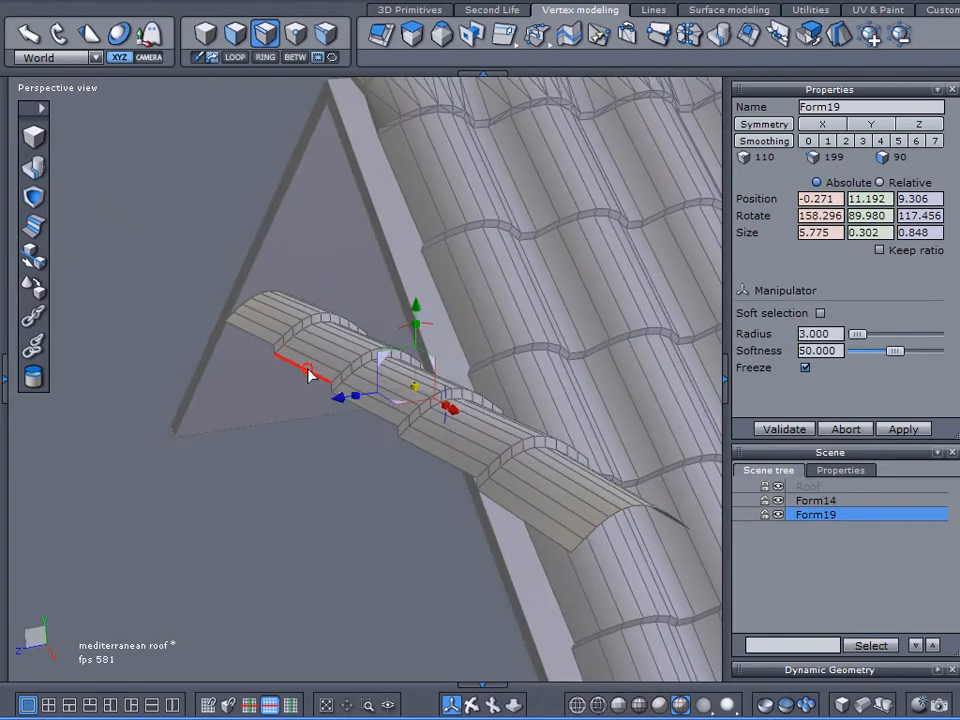
pyautogui.click(308, 366)
pyautogui.keyDown('shift'); pyautogui.click(230, 320); pyautogui.keyUp('shift')
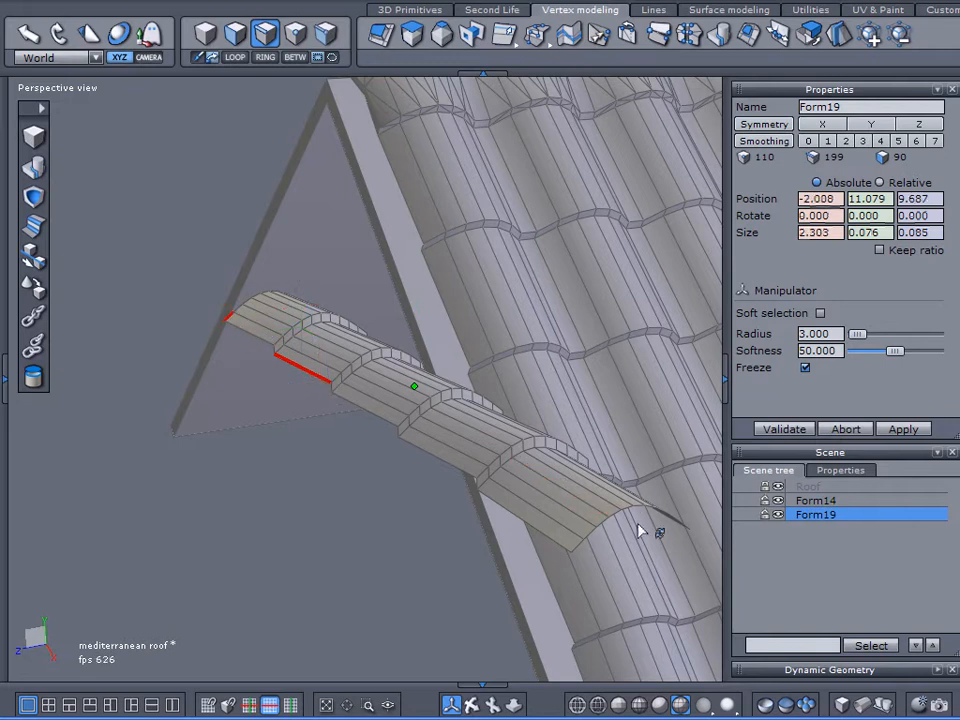
pyautogui.keyDown('shift'); pyautogui.click(577, 545); pyautogui.keyUp('shift')
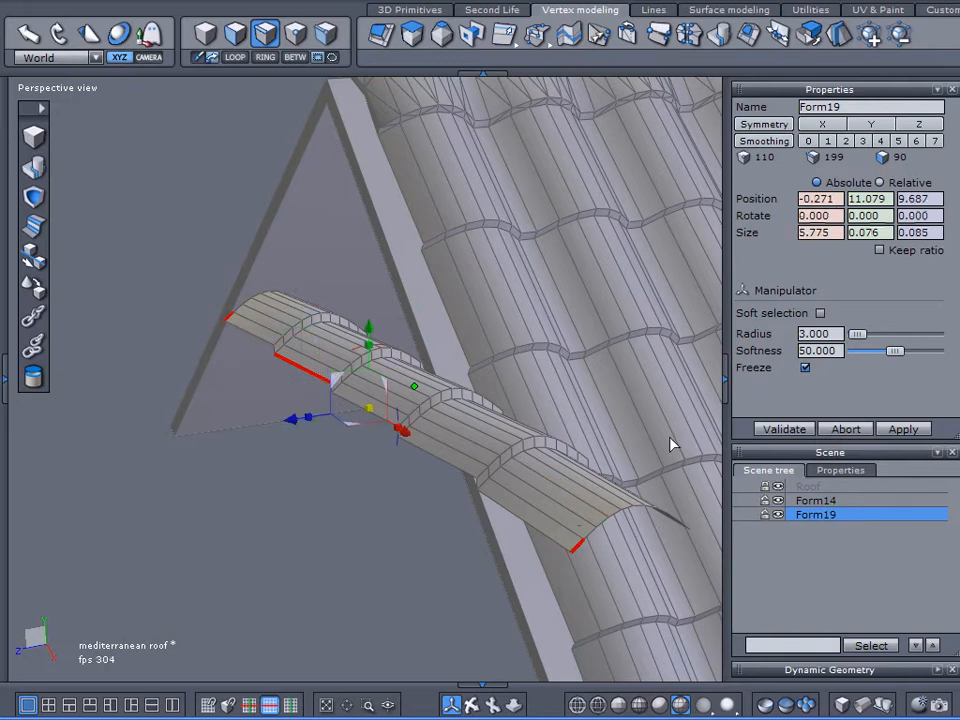
pyautogui.moveTo(649, 394); pyautogui.dragTo(445, 525, button='middle')
pyautogui.keyDown('shift'); pyautogui.click(388, 545); pyautogui.keyUp('shift')
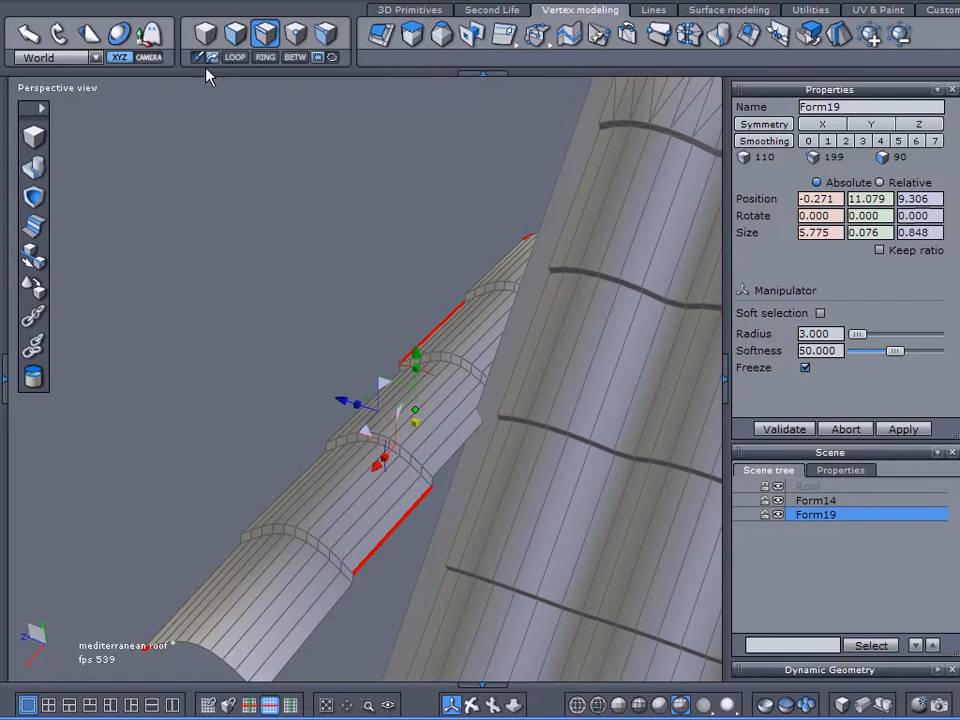
pyautogui.click(234, 57)
# Fast extrude the strip's border edges downward to about Y 11.094 to give the tiles visible thickness
pyautogui.moveTo(126, 403); pyautogui.dragTo(540, 360, button='middle')
pyautogui.moveTo(321, 144); pyautogui.dragTo(287, 310, button='middle')
pyautogui.moveTo(415, 336); pyautogui.dragTo(412, 341)
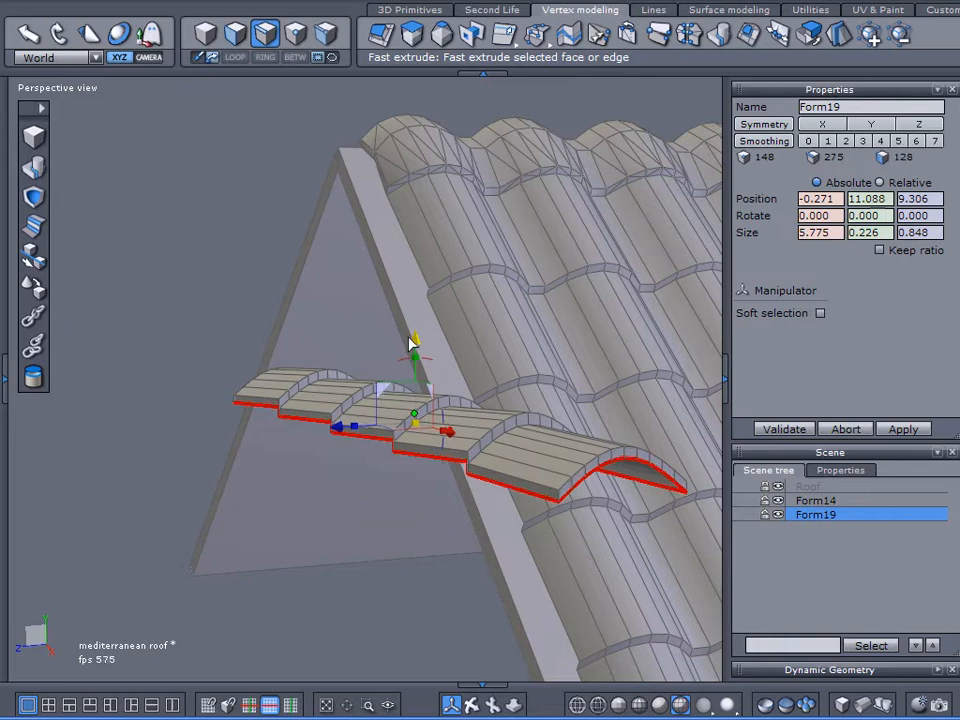
pyautogui.keyDown('alt'); pyautogui.moveTo(558, 343); pyautogui.dragTo(615, 369); pyautogui.keyUp('alt')
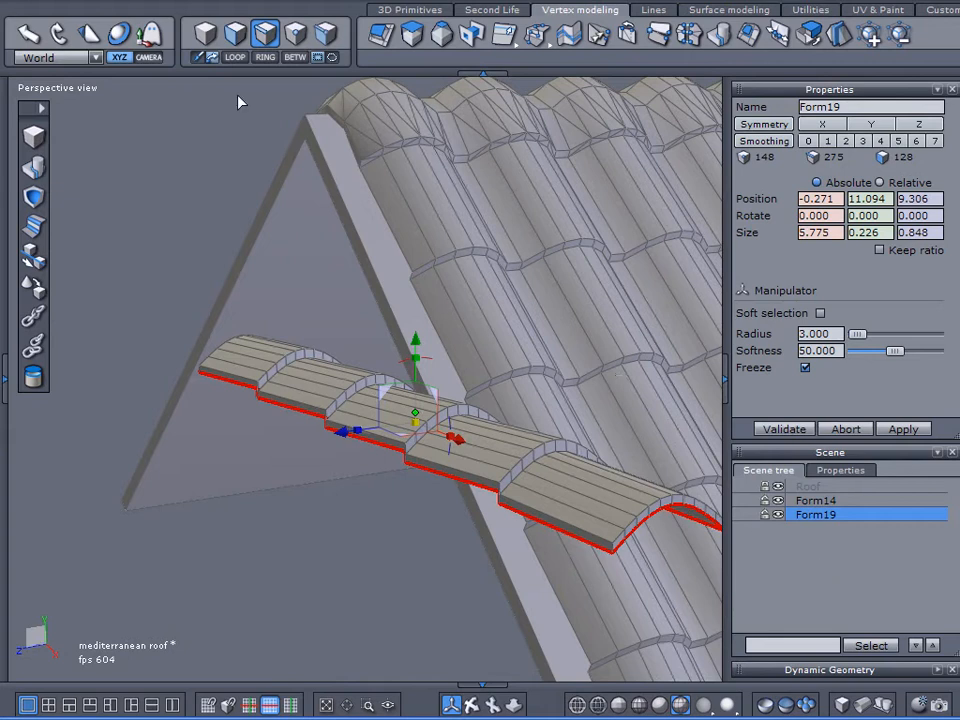
# Duplicate the whole tile strip and lower the copy to about Y 10.172
pyautogui.click(205, 34)
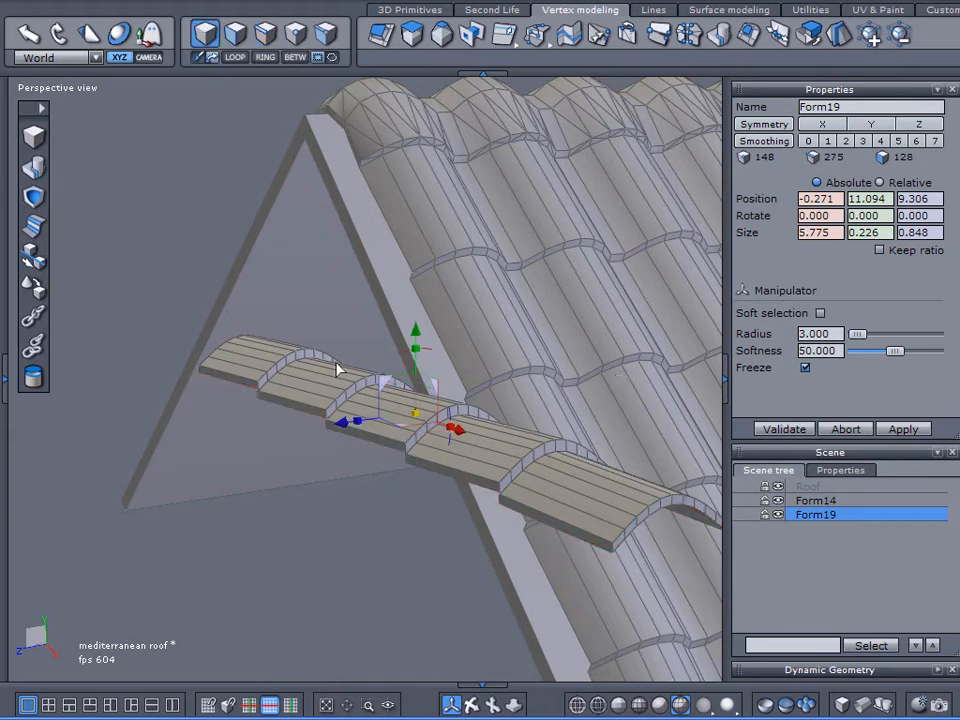
pyautogui.hotkey('ctrl', 'd')
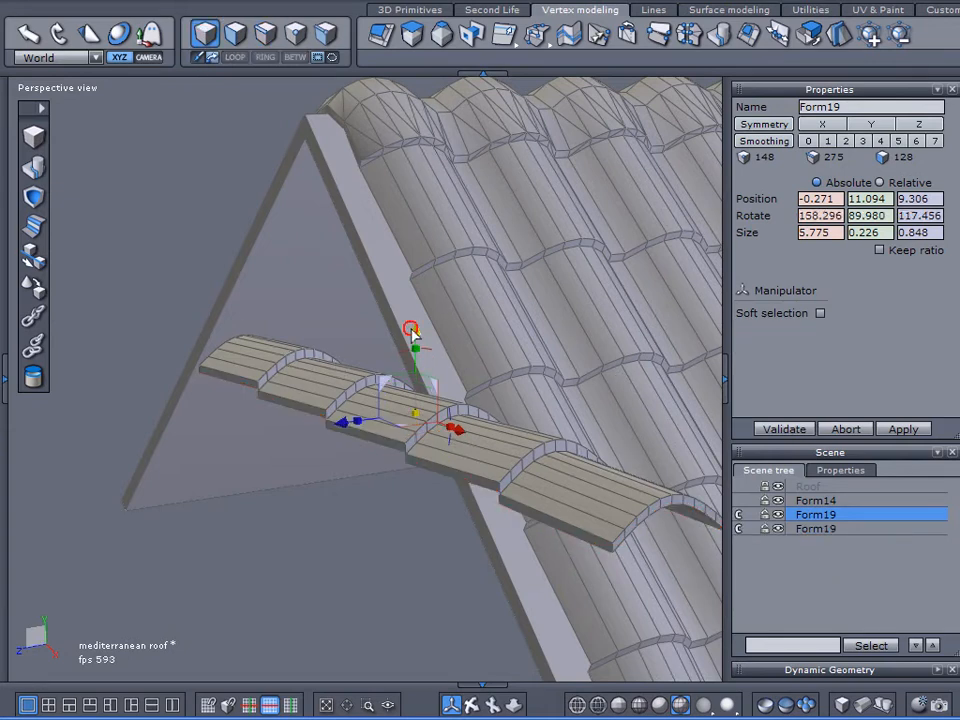
pyautogui.moveTo(414, 340); pyautogui.dragTo(414, 460)
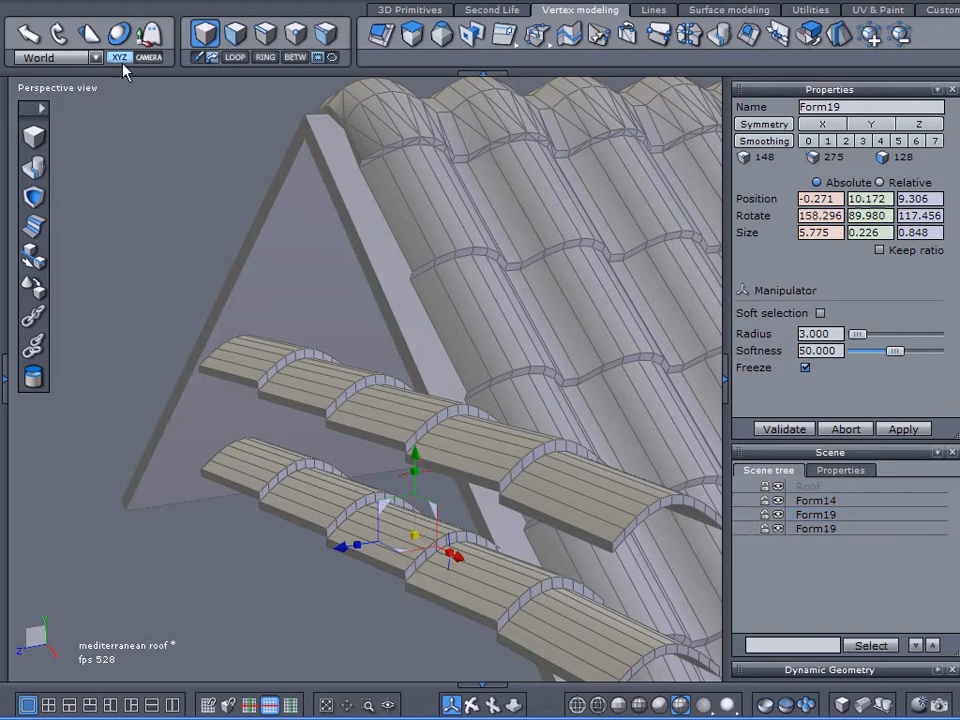
# Select the lower strip copy's bottom border loops along the side and front arch, convert them to faces and delete those rim faces
pyautogui.click(265, 34)
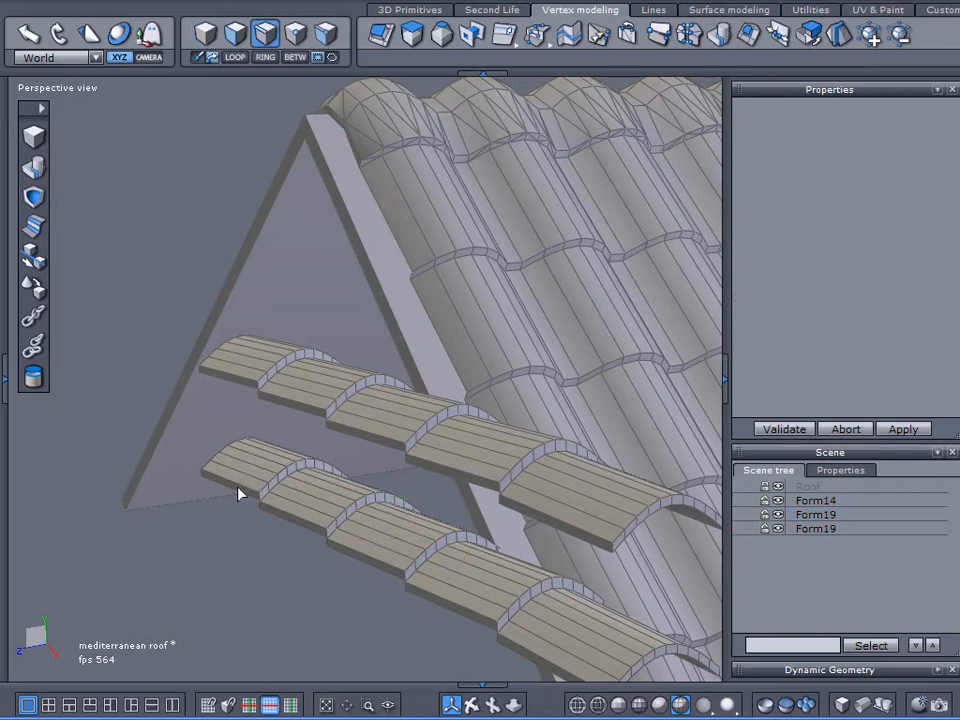
pyautogui.click(798, 514)
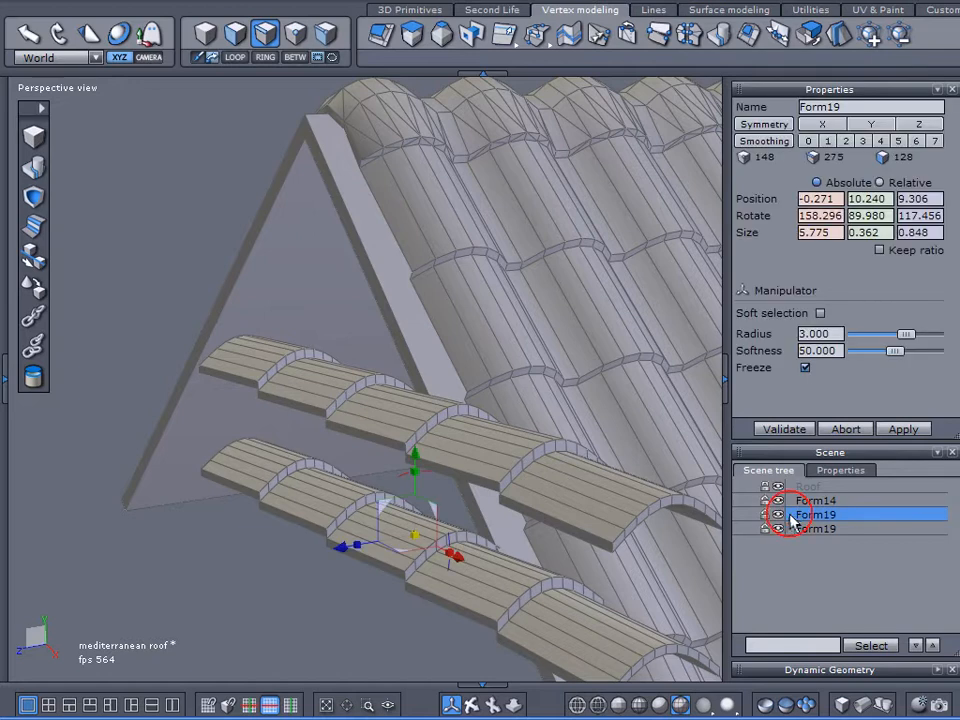
pyautogui.click(377, 574)
pyautogui.keyDown('alt'); pyautogui.moveTo(326, 536); pyautogui.dragTo(341, 503, button='right'); pyautogui.keyUp('alt')
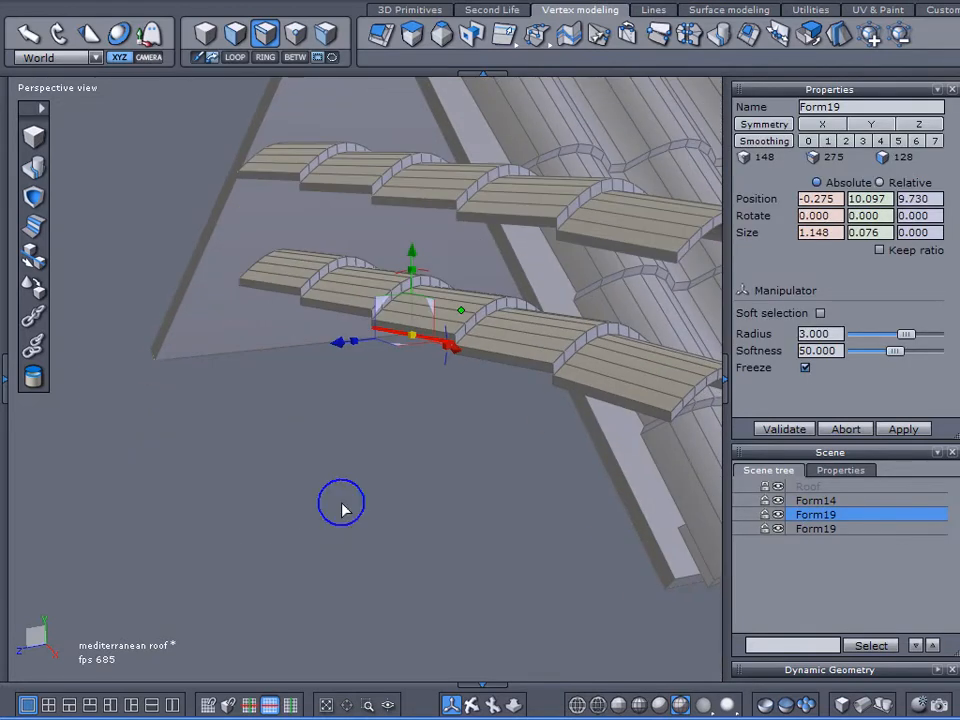
pyautogui.keyDown('alt'); pyautogui.moveTo(342, 508); pyautogui.dragTo(365, 498); pyautogui.keyUp('alt')
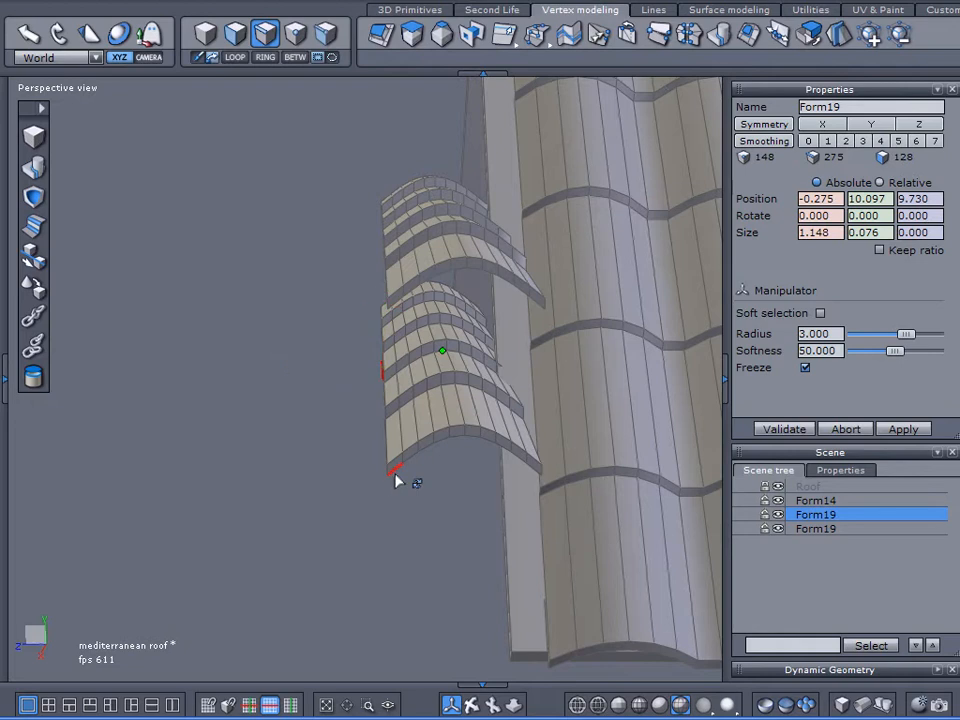
pyautogui.click(476, 477)
pyautogui.keyDown('alt'); pyautogui.moveTo(624, 501); pyautogui.dragTo(505, 522); pyautogui.keyUp('alt')
pyautogui.click(450, 474)
pyautogui.keyDown('alt'); pyautogui.moveTo(113, 507); pyautogui.dragTo(533, 505); pyautogui.keyUp('alt')
pyautogui.keyDown('shift'); pyautogui.click(298, 510); pyautogui.keyUp('shift')
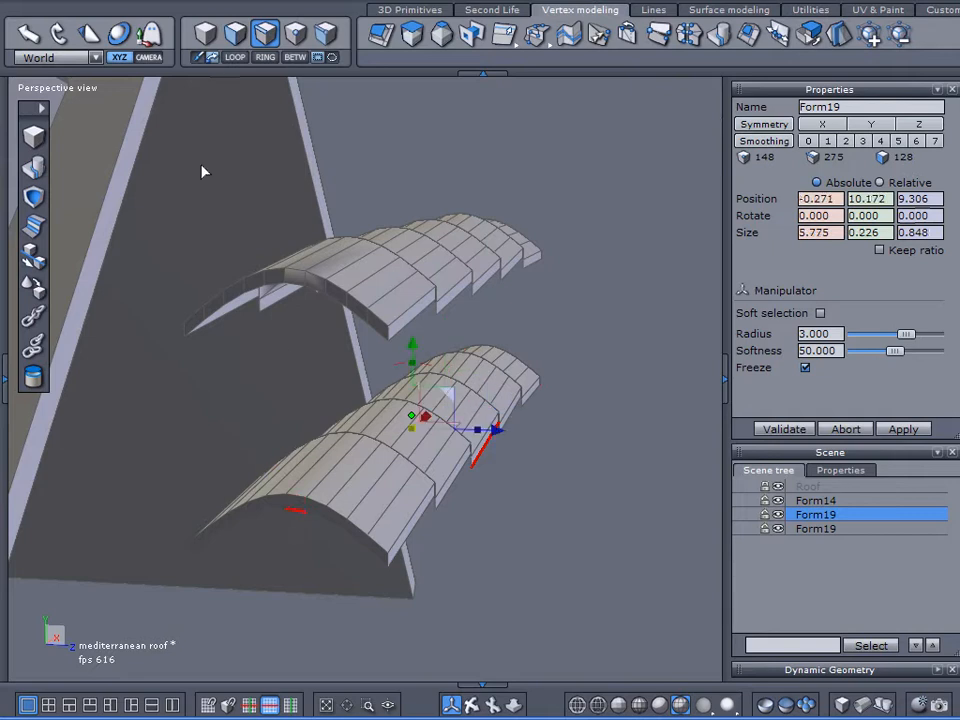
pyautogui.click(234, 58)
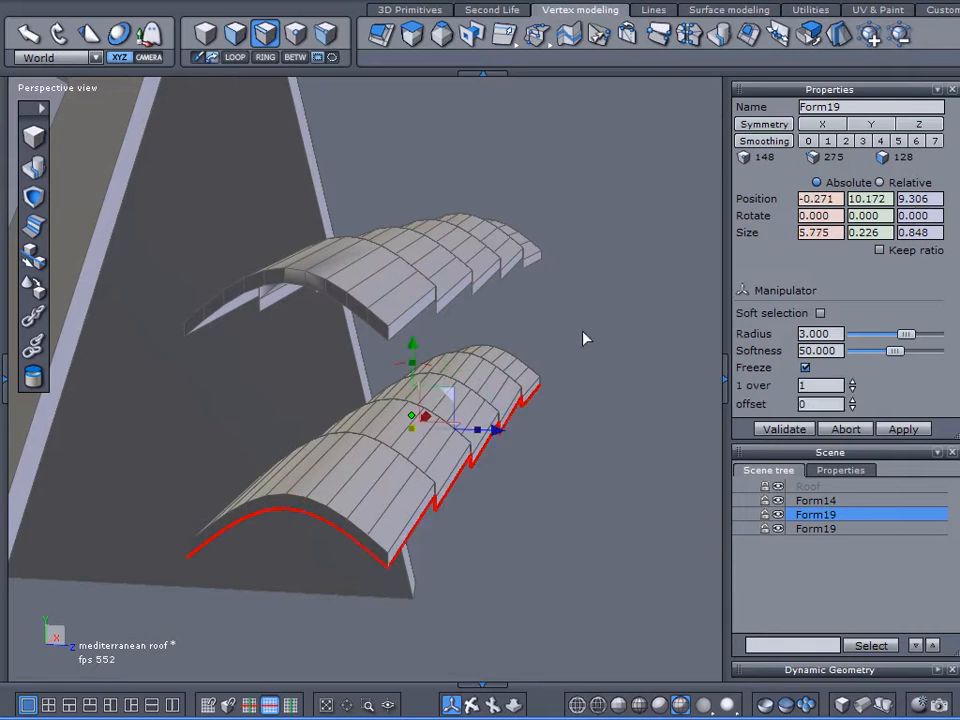
pyautogui.press('c')
pyautogui.keyDown('alt'); pyautogui.moveTo(604, 485); pyautogui.dragTo(221, 489); pyautogui.keyUp('alt')
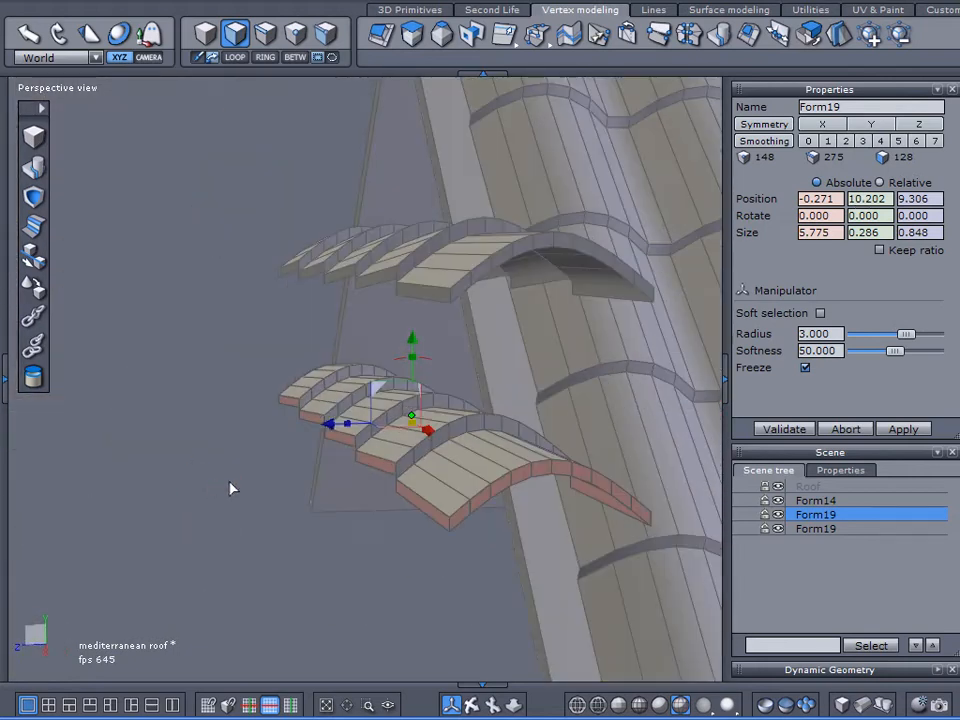
pyautogui.press('Delete')
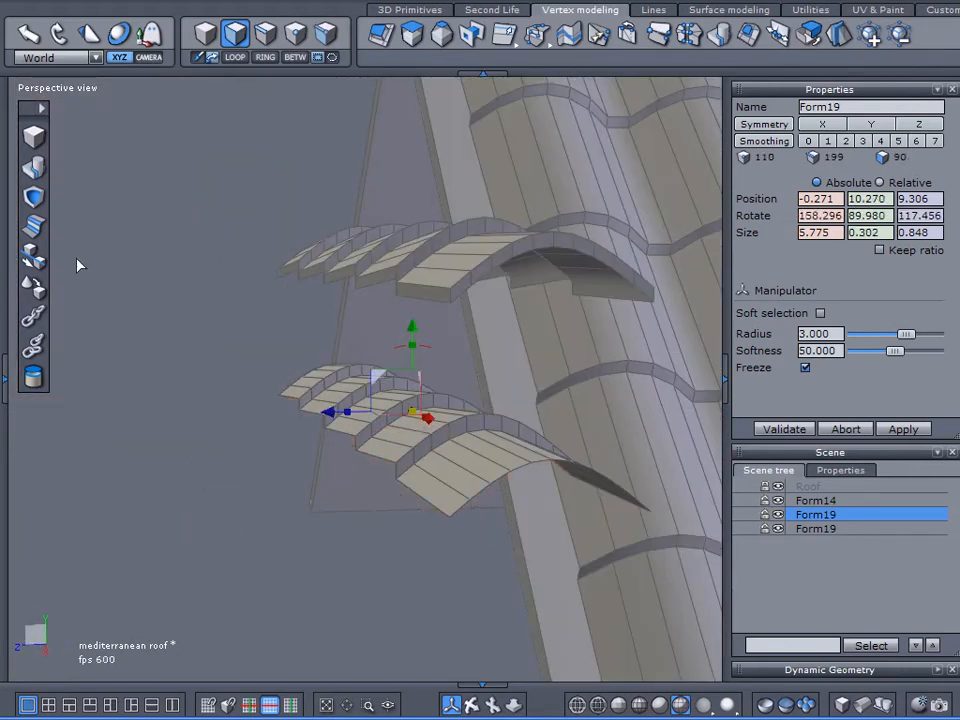
# Snap the trimmed strip copy up into the thickened strip by aligning its front lower corner point with the matching corner
pyautogui.click(33, 257)
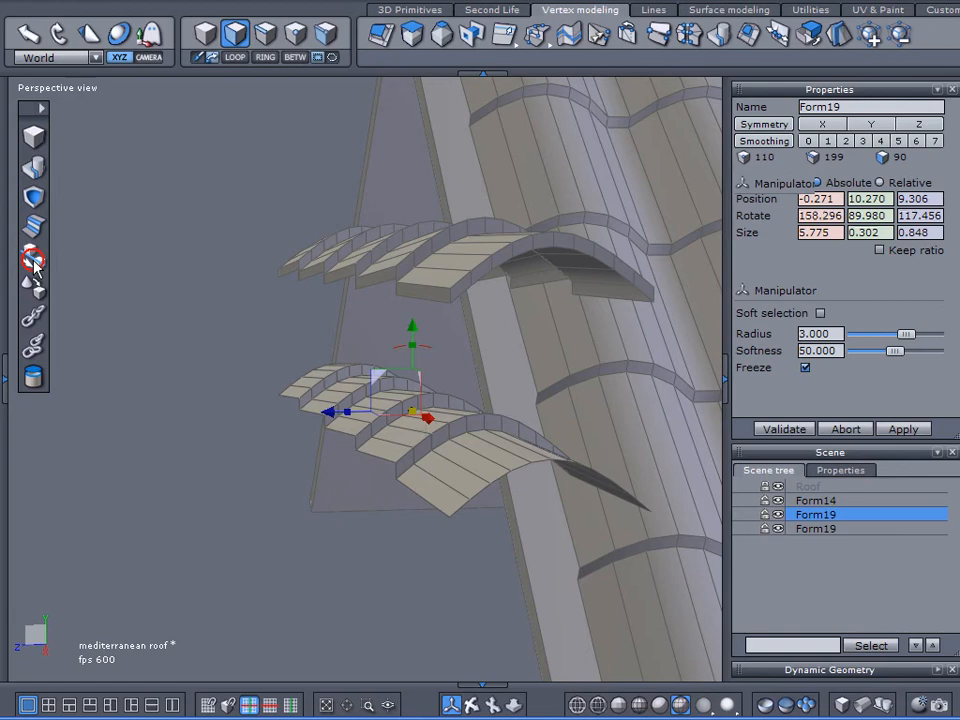
pyautogui.click(448, 517)
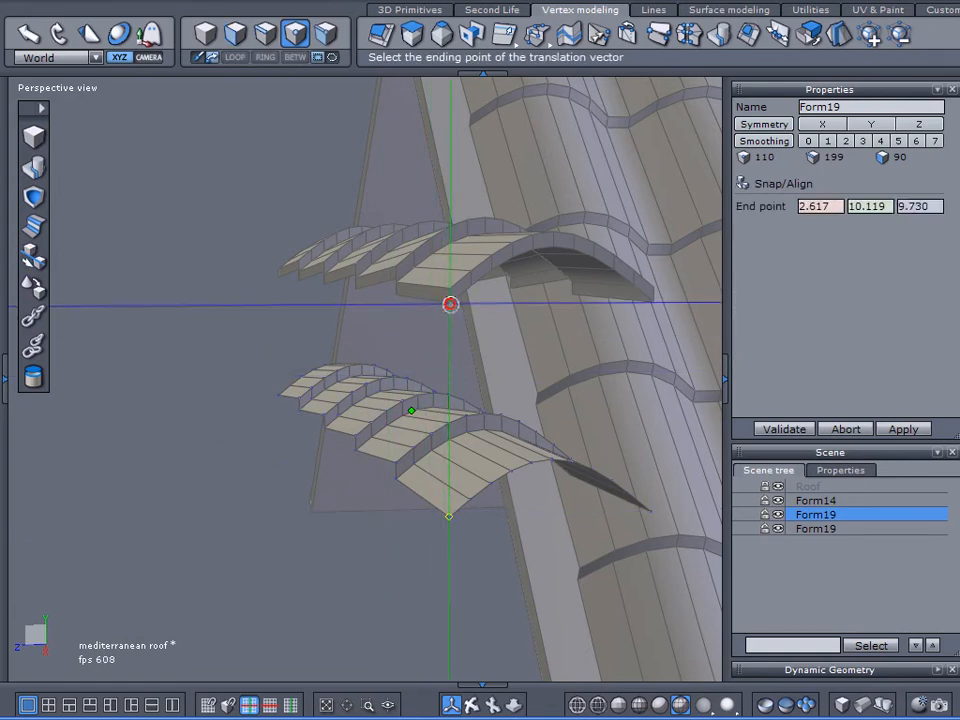
pyautogui.click(450, 304)
pyautogui.moveTo(431, 443); pyautogui.dragTo(326, 455, button='middle')
pyautogui.click(287, 472)
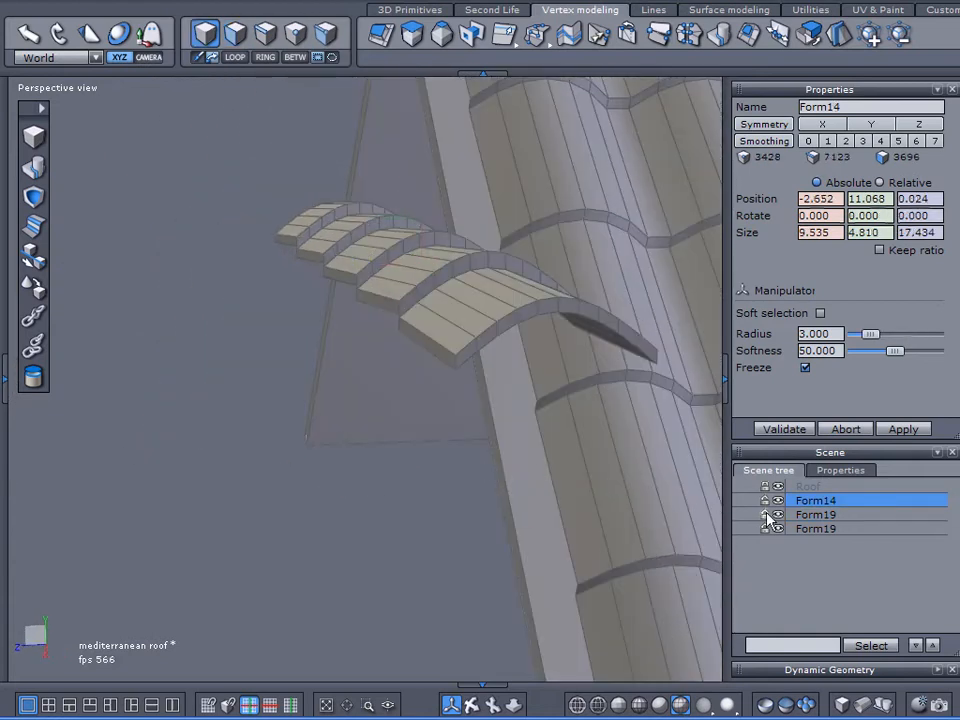
# Toggle the visibility of the two tile strips one at a time to check how the copy fits inside the thickened strip
pyautogui.click(452, 312)
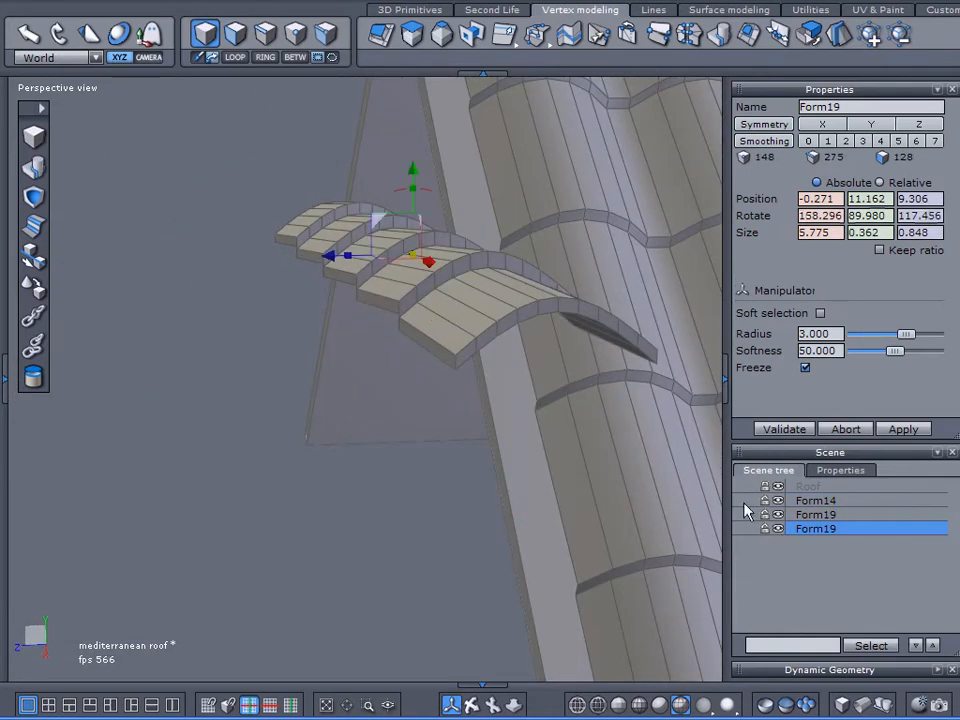
pyautogui.click(778, 529)
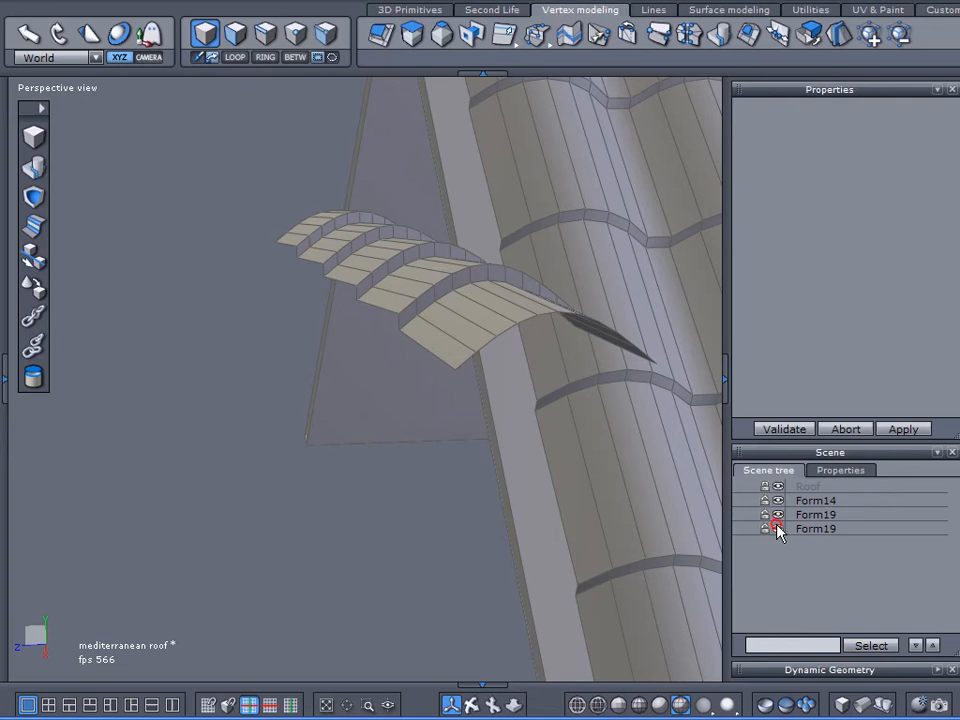
pyautogui.click(779, 516)
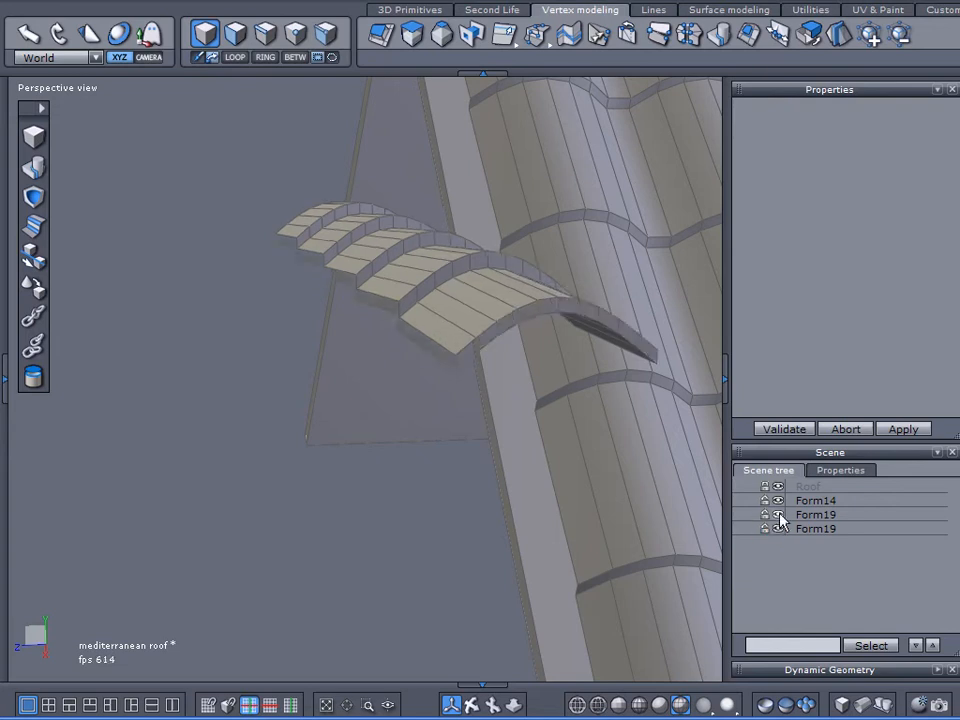
pyautogui.click(474, 321)
pyautogui.moveTo(375, 396)
pyautogui.mouseDown(button='middle')
pyautogui.moveTo(448, 328)
pyautogui.moveTo(399, 360)
pyautogui.moveTo(380, 412)
pyautogui.mouseUp(button='middle')
pyautogui.click(722, 12)
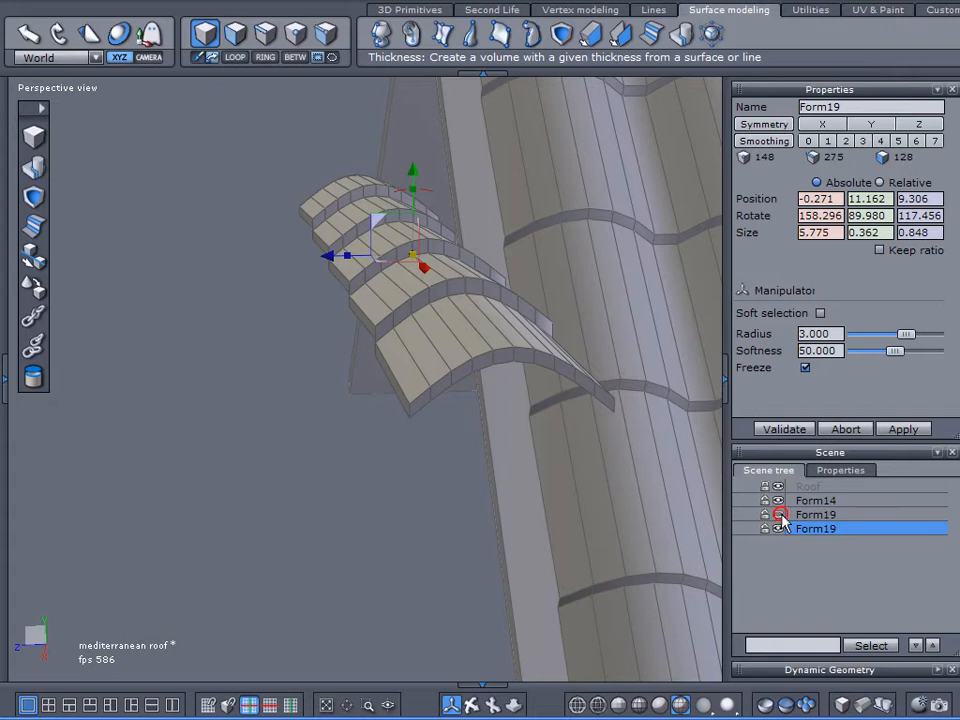
# Select both overlapping tile strips and weld them into a single solid object
pyautogui.click(193, 231)
pyautogui.moveTo(193, 155); pyautogui.dragTo(648, 488)
pyautogui.moveTo(294, 442); pyautogui.dragTo(487, 212, button='middle')
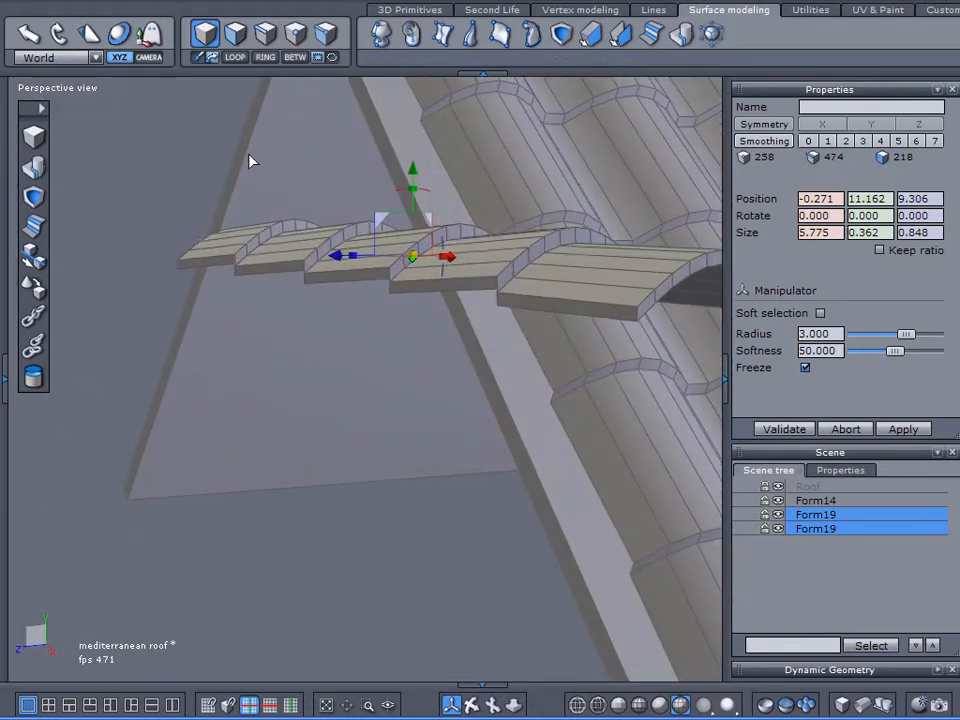
pyautogui.click(196, 345)
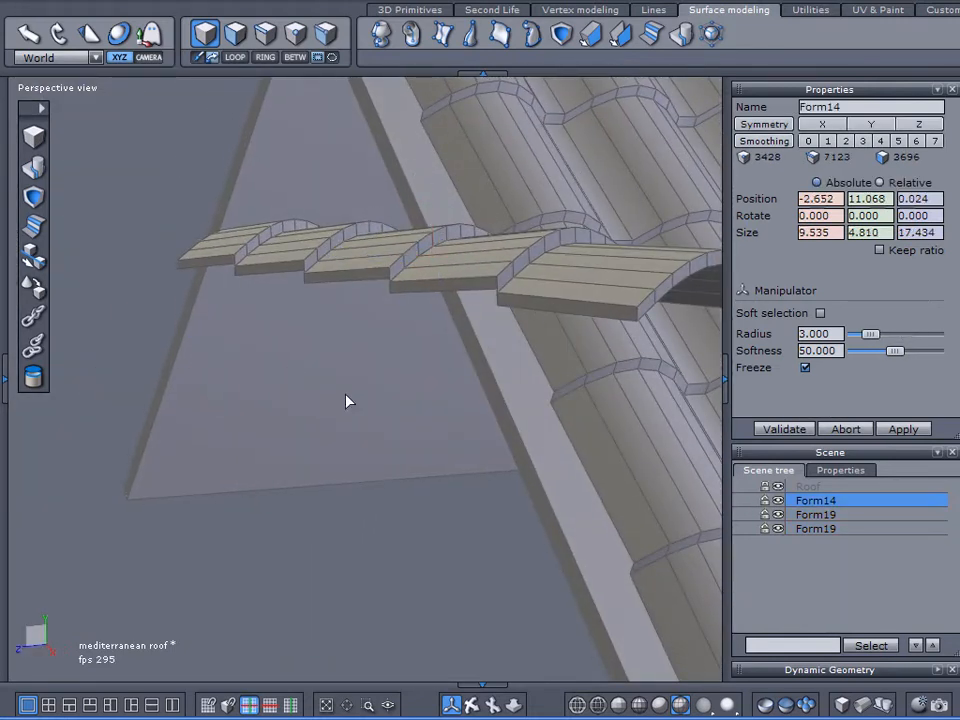
pyautogui.moveTo(463, 440); pyautogui.dragTo(165, 352, button='middle')
pyautogui.moveTo(71, 225); pyautogui.dragTo(600, 645)
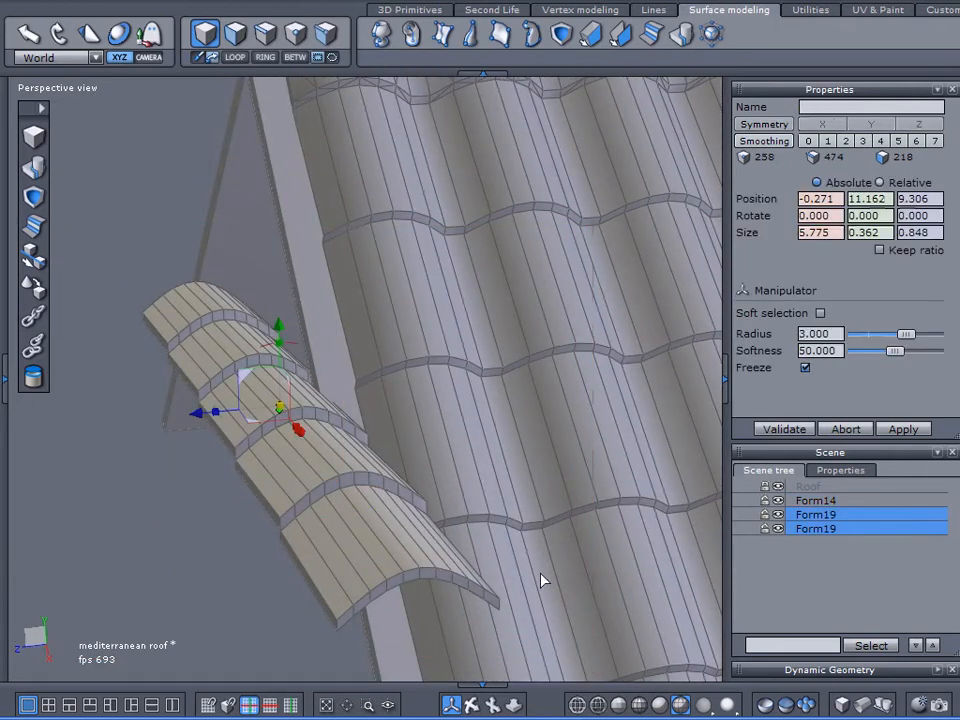
pyautogui.click(36, 169)
# Move the welded strip toward the roof to about Z 8.920 and tilt it over the gable edge to an X rotation of about 41.5
pyautogui.moveTo(198, 414); pyautogui.dragTo(418, 439)
pyautogui.keyDown('alt'); pyautogui.moveTo(549, 407); pyautogui.dragTo(172, 283); pyautogui.keyUp('alt')
pyautogui.click(96, 58)
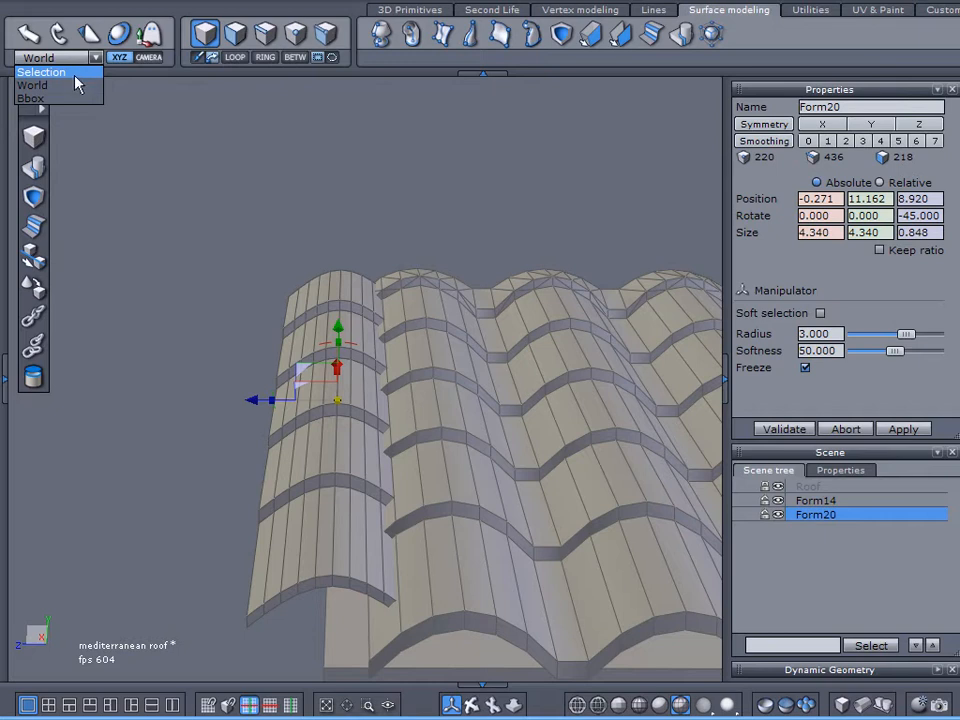
pyautogui.click(66, 76)
pyautogui.moveTo(322, 347); pyautogui.dragTo(285, 374)
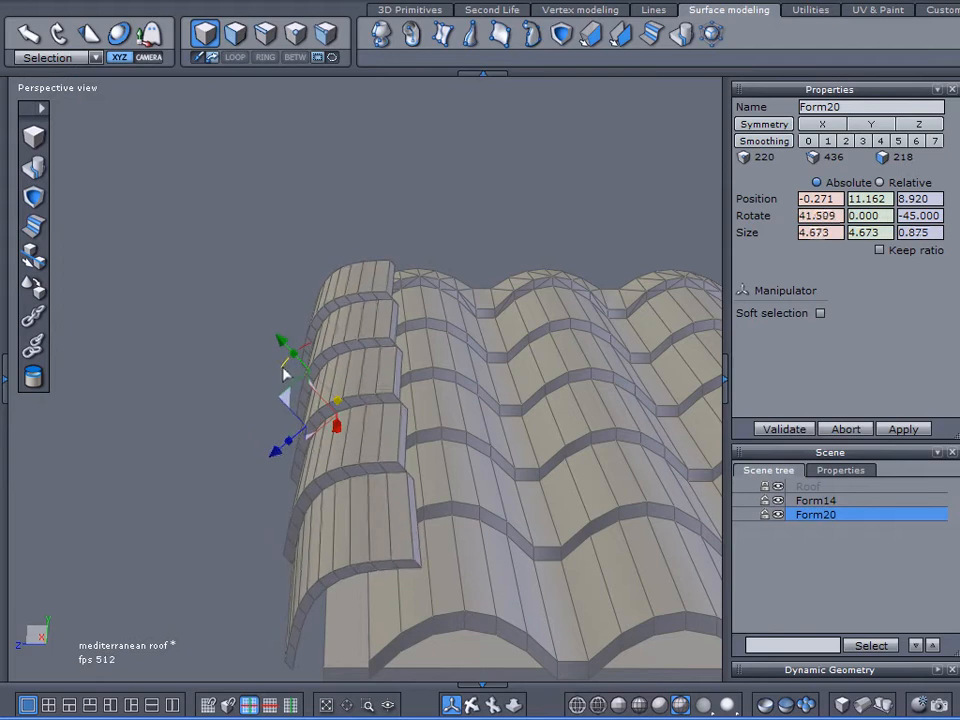
pyautogui.moveTo(147, 437); pyautogui.dragTo(113, 330)
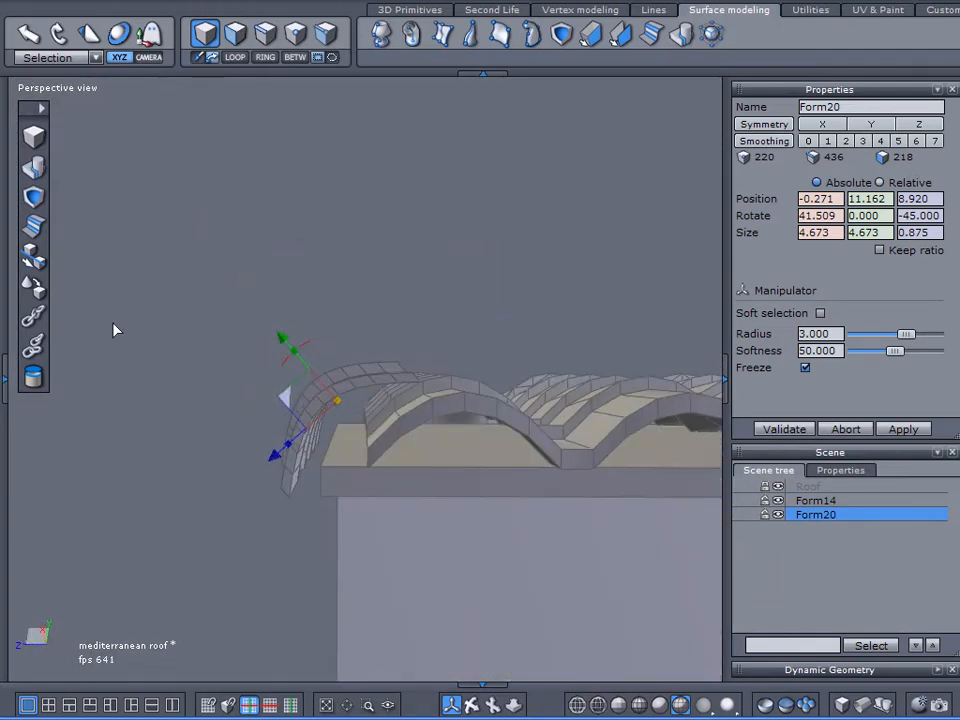
# Using world axes, lower the tile strip to about Y 11.088 and shift it inward to about Z 8.816
pyautogui.click(93, 58)
pyautogui.click(95, 115)
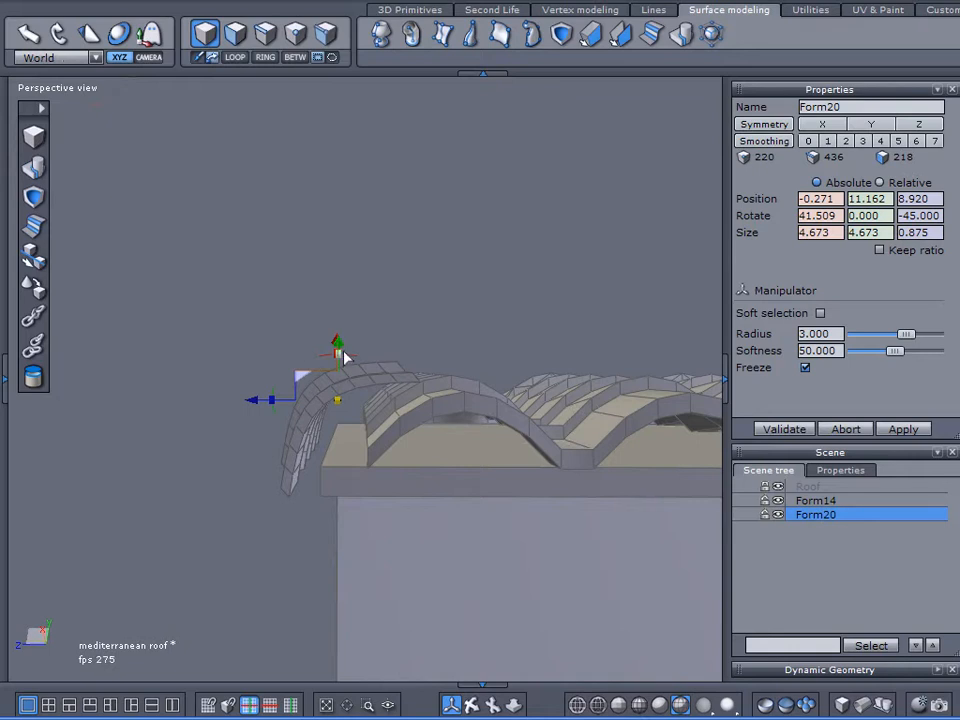
pyautogui.moveTo(334, 348)
pyautogui.mouseDown()
pyautogui.moveTo(289, 377)
pyautogui.moveTo(313, 346)
pyautogui.moveTo(338, 385)
pyautogui.moveTo(346, 352)
pyautogui.mouseUp()
pyautogui.moveTo(346, 352); pyautogui.dragTo(381, 403, button='middle')
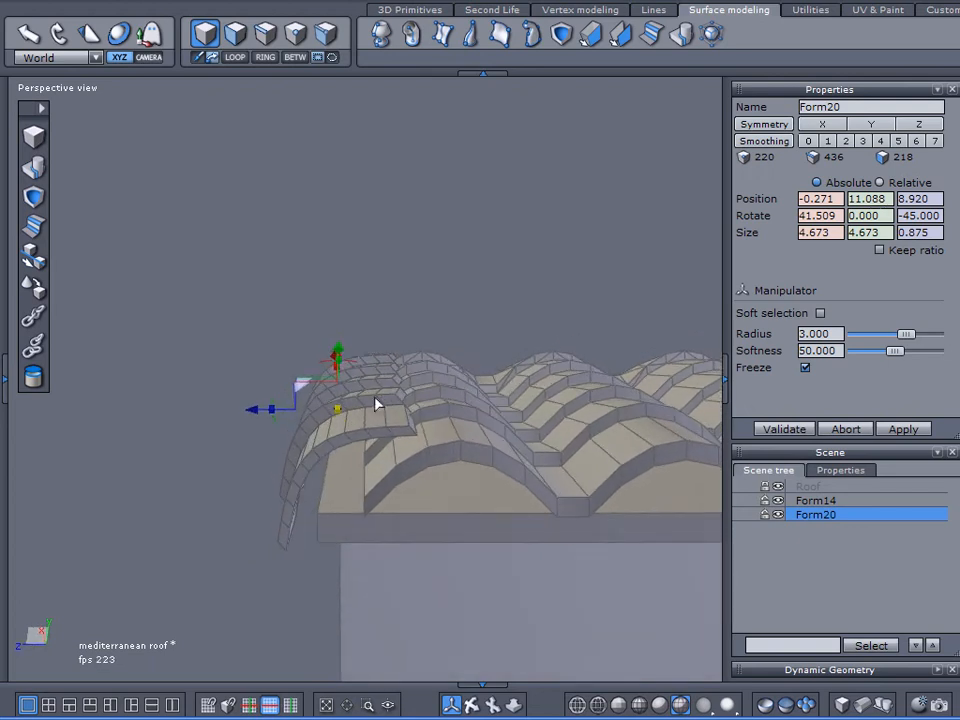
pyautogui.moveTo(262, 410); pyautogui.dragTo(283, 409)
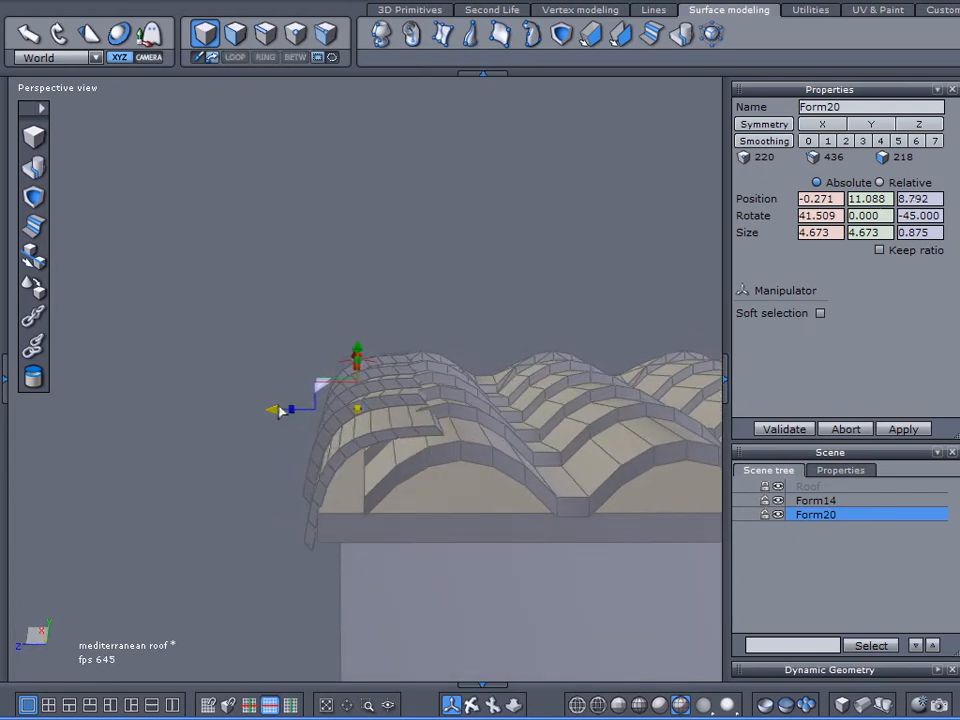
# Tilt the edge strip to an X rotation of about 48.6 in selection axes, and shift it to about Z 8.840 in world axes
pyautogui.click(70, 60)
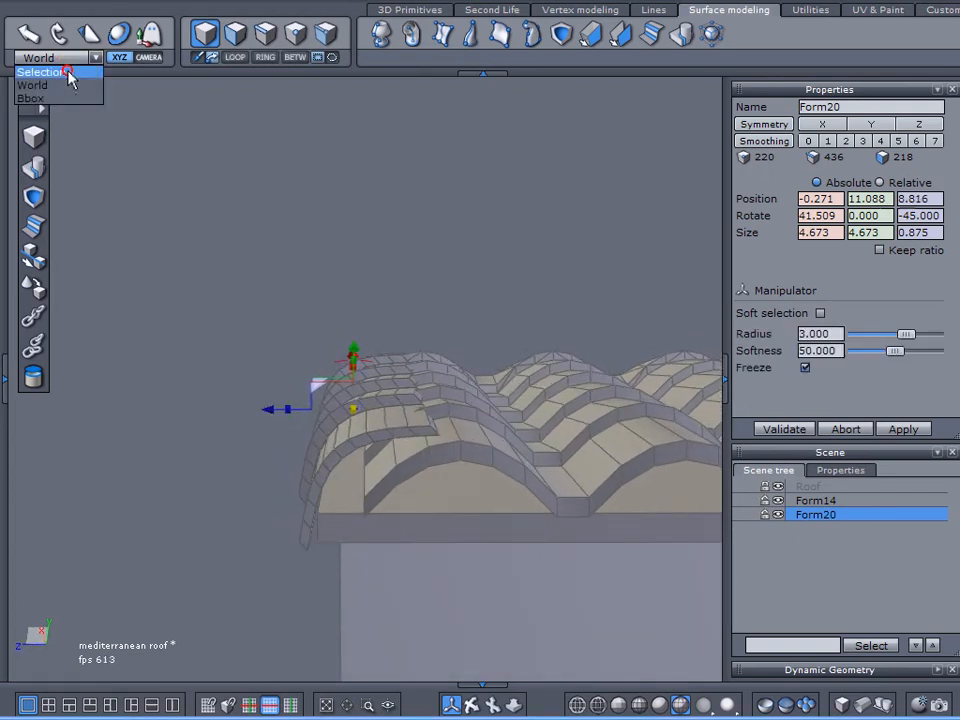
pyautogui.click(68, 70)
pyautogui.moveTo(306, 375); pyautogui.dragTo(301, 382)
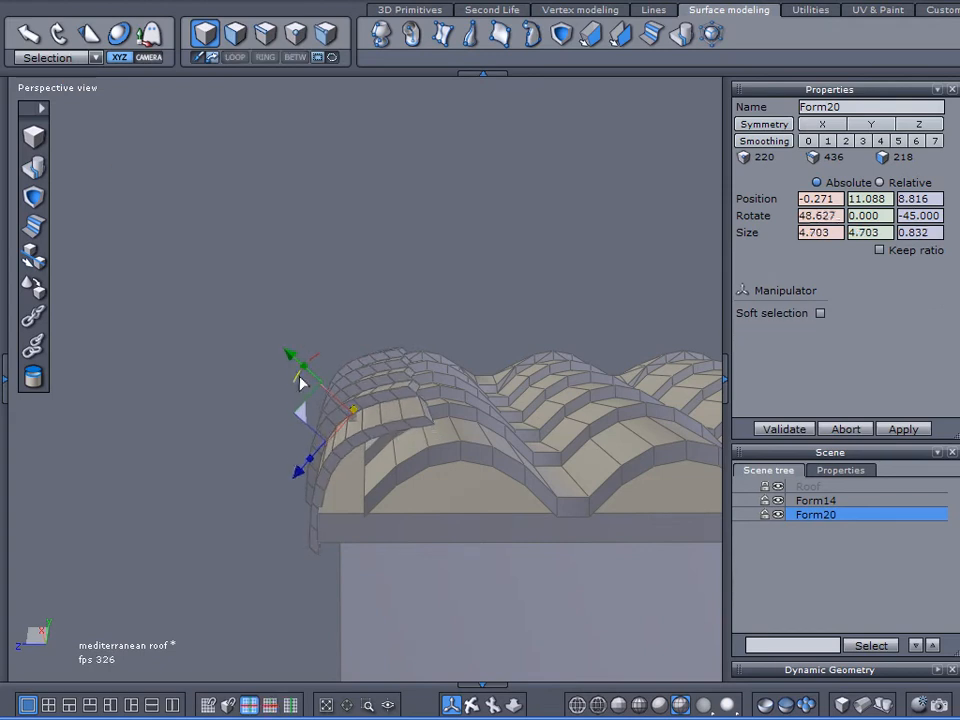
pyautogui.click(60, 58)
pyautogui.click(56, 87)
pyautogui.moveTo(266, 414); pyautogui.dragTo(262, 416)
pyautogui.moveTo(238, 398); pyautogui.dragTo(580, 489, button='middle')
pyautogui.scroll(-4, 372, 529)
pyautogui.scroll(2, 377, 512)
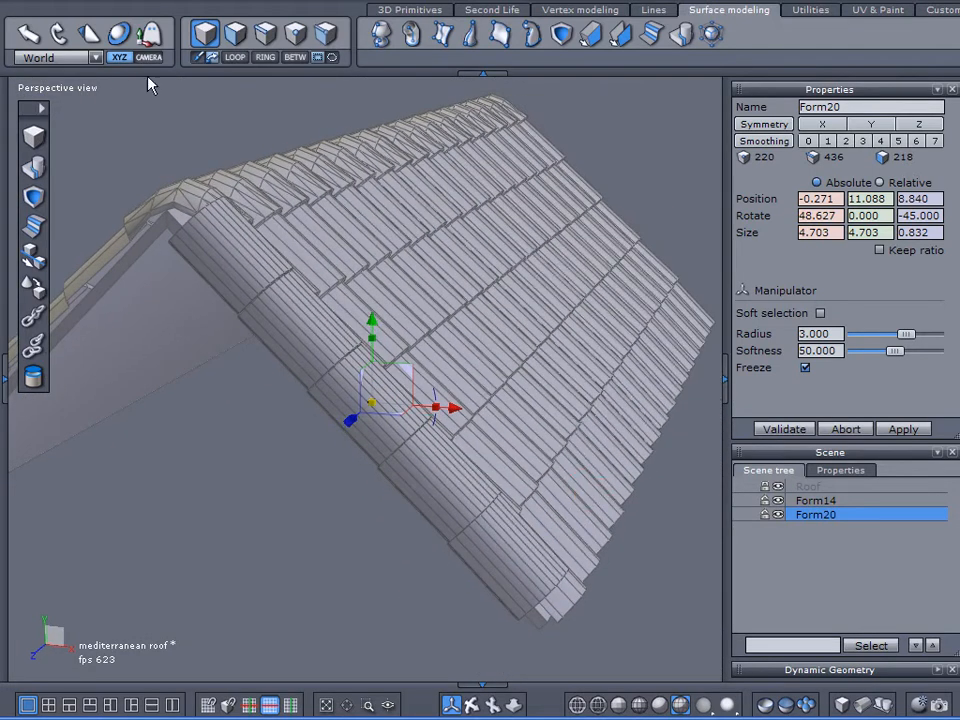
# Slide the edge strip down the slope along its own axis to about X -0.018, Y 10.835 so its tiles line up with the roof rows
pyautogui.click(80, 60)
pyautogui.click(40, 72)
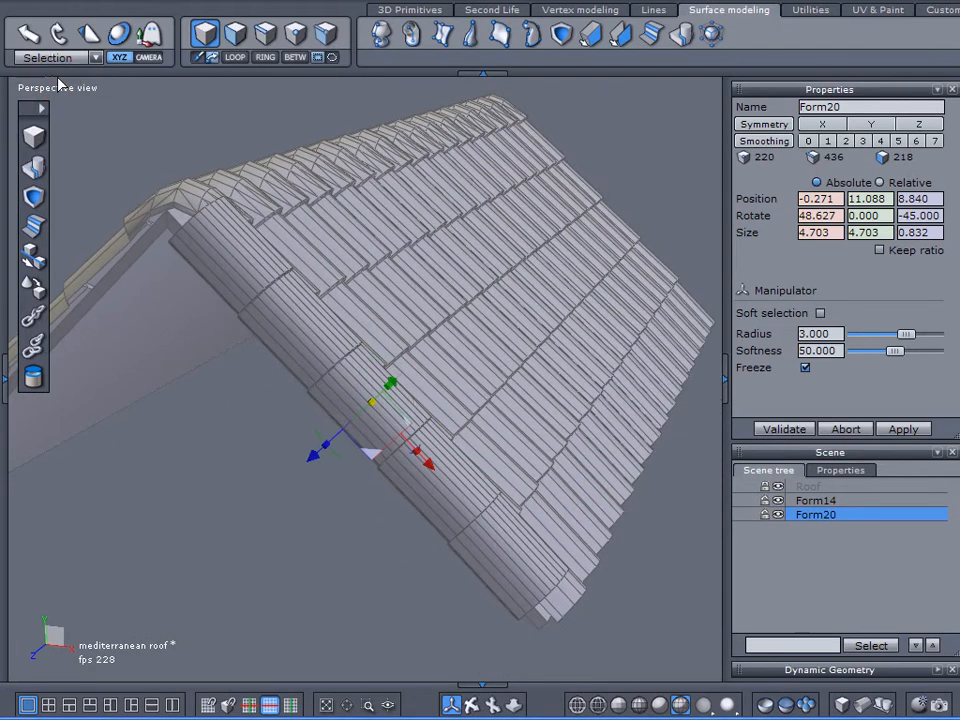
pyautogui.moveTo(427, 465); pyautogui.dragTo(443, 491)
pyautogui.moveTo(463, 500); pyautogui.dragTo(222, 557, button='middle')
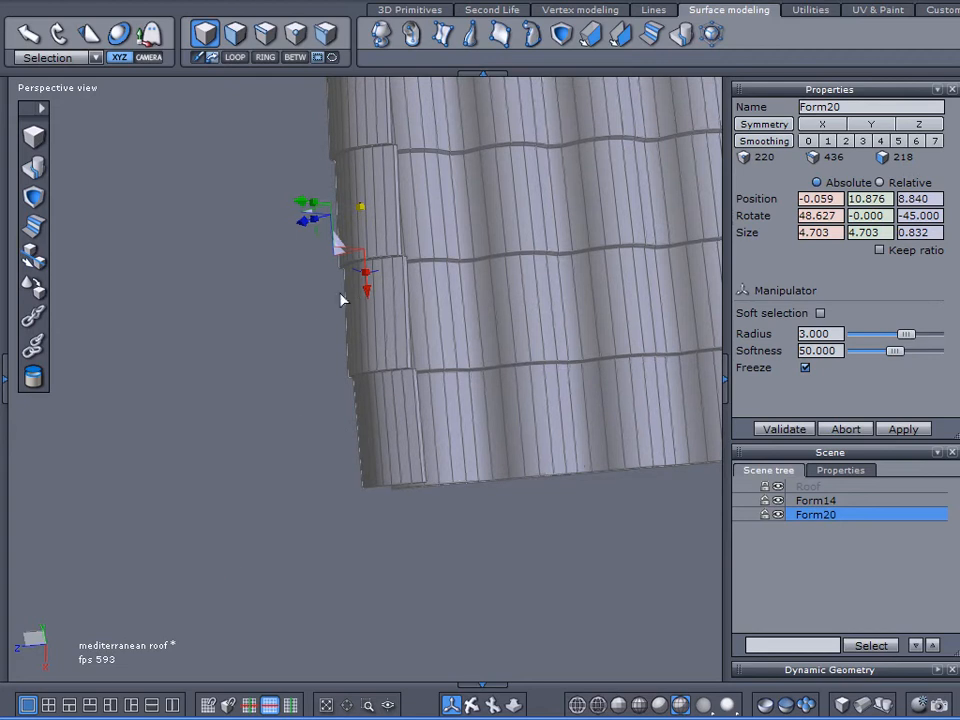
pyautogui.moveTo(368, 296); pyautogui.dragTo(366, 300)
pyautogui.moveTo(339, 332); pyautogui.dragTo(293, 186, button='middle')
pyautogui.moveTo(462, 264); pyautogui.dragTo(424, 604, button='middle')
pyautogui.moveTo(428, 602); pyautogui.dragTo(423, 611)
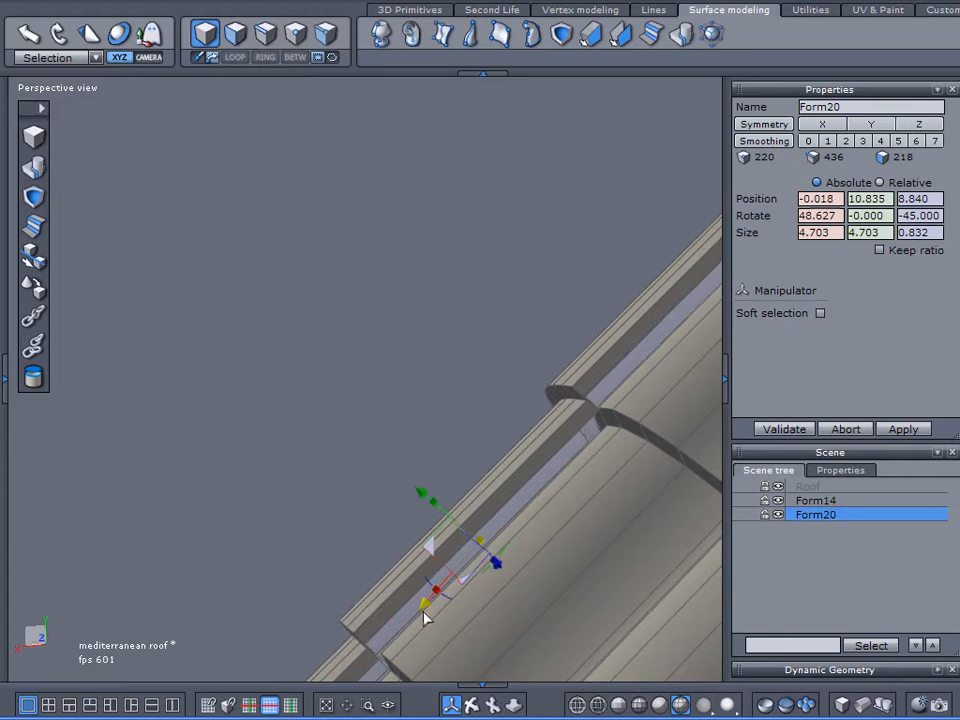
# Fine-tune the edge strip's tilt over the gable edge to an X rotation of about 46.2
pyautogui.moveTo(422, 606); pyautogui.dragTo(582, 465, button='middle')
pyautogui.moveTo(434, 497); pyautogui.dragTo(444, 501)
pyautogui.moveTo(492, 508); pyautogui.dragTo(612, 531, button='middle')
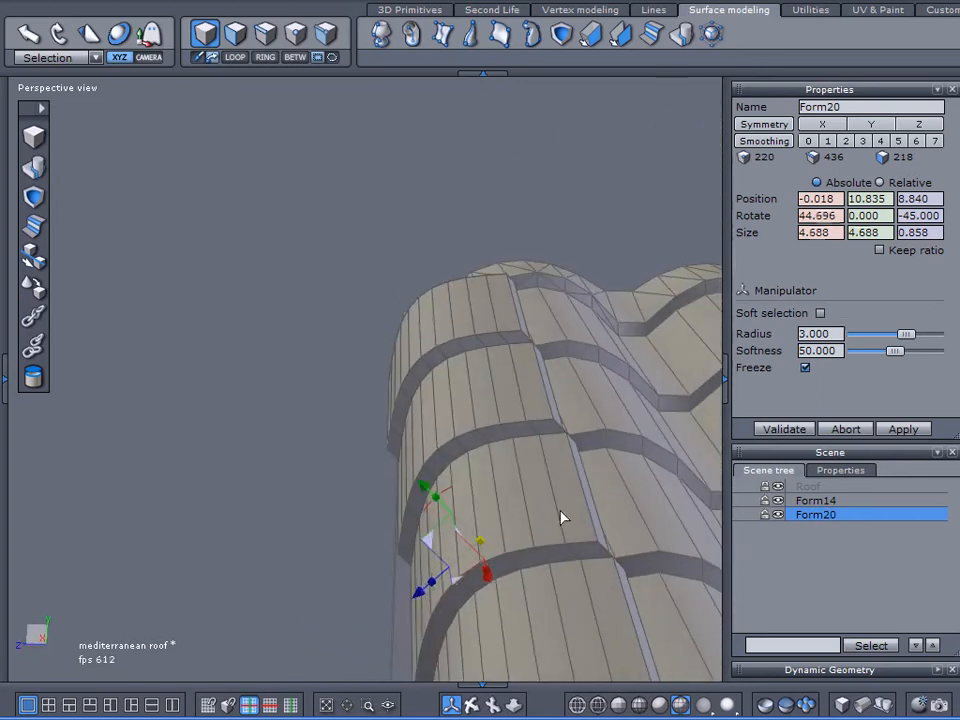
pyautogui.moveTo(452, 496); pyautogui.dragTo(456, 497)
pyautogui.moveTo(456, 497); pyautogui.dragTo(268, 356, button='middle')
pyautogui.moveTo(163, 274); pyautogui.dragTo(167, 282)
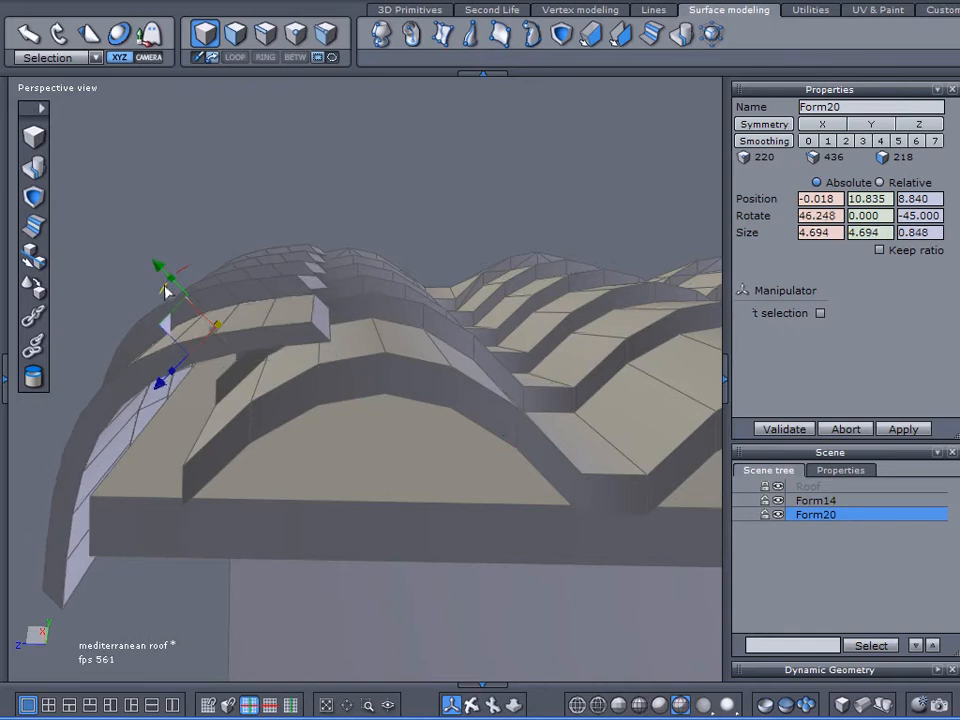
# Switch the manipulator to world axes and nudge the edge strip inward to about Z 8.821
pyautogui.click(93, 58)
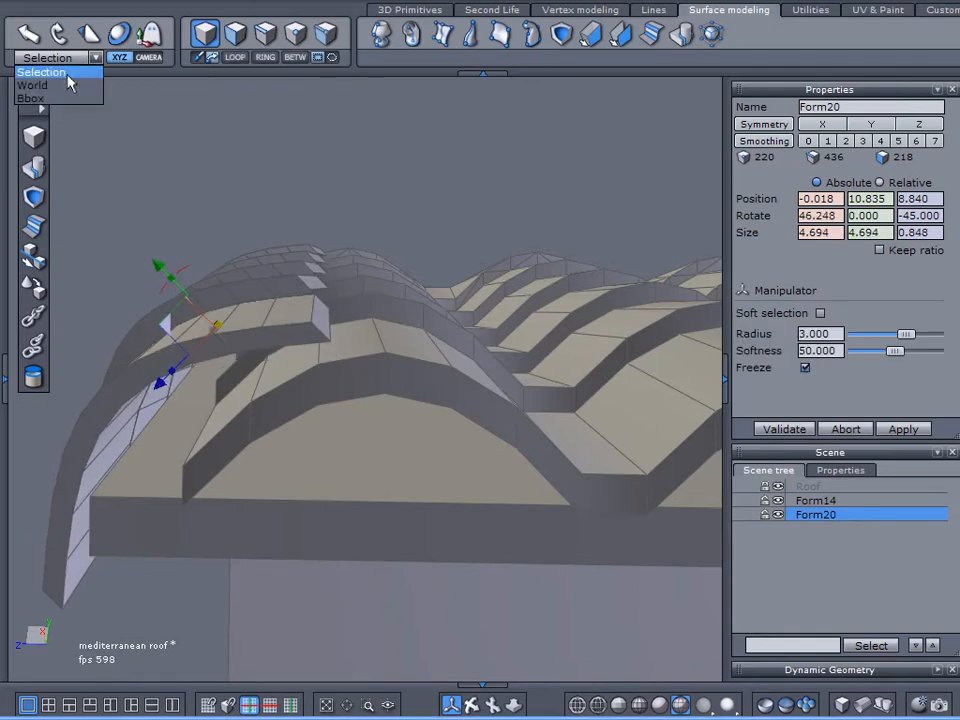
pyautogui.click(34, 85)
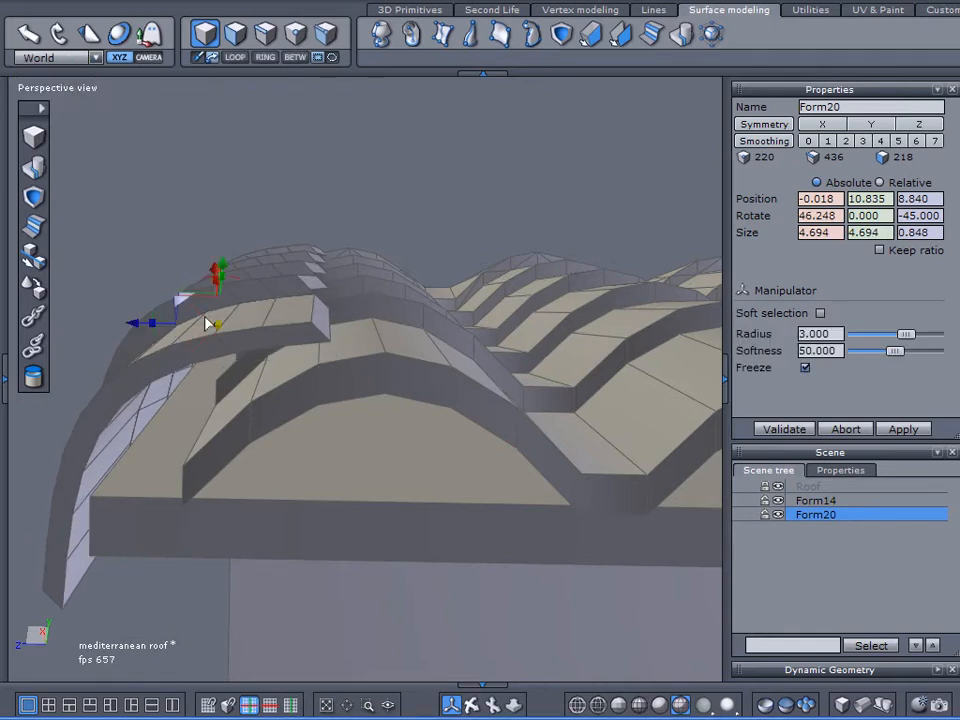
pyautogui.moveTo(128, 322)
pyautogui.mouseDown()
pyautogui.moveTo(154, 322)
pyautogui.moveTo(137, 324)
pyautogui.mouseUp()
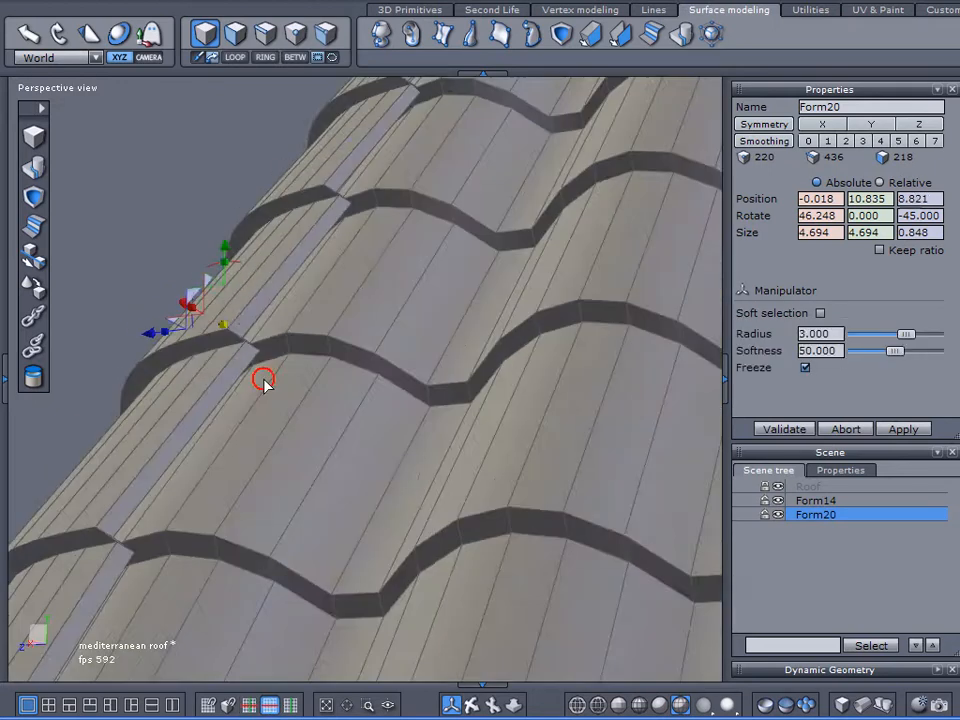
# Rename the fitted gable-edge strip Form20 as Cap
pyautogui.scroll(-10, 263, 381)
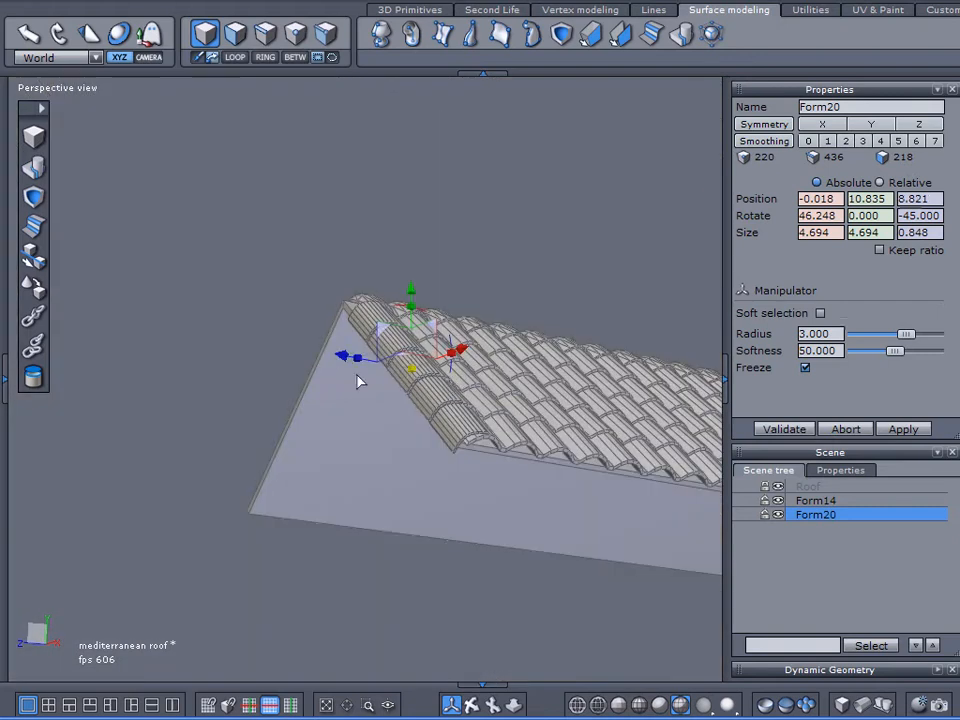
pyautogui.moveTo(357, 376); pyautogui.dragTo(772, 424, button='middle')
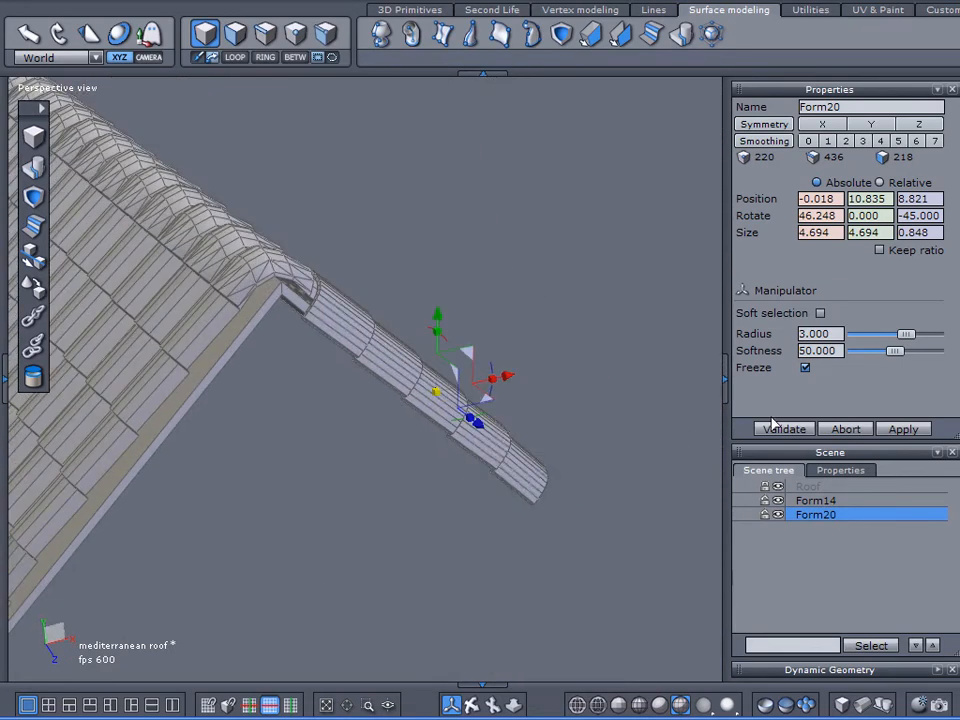
pyautogui.click(575, 10)
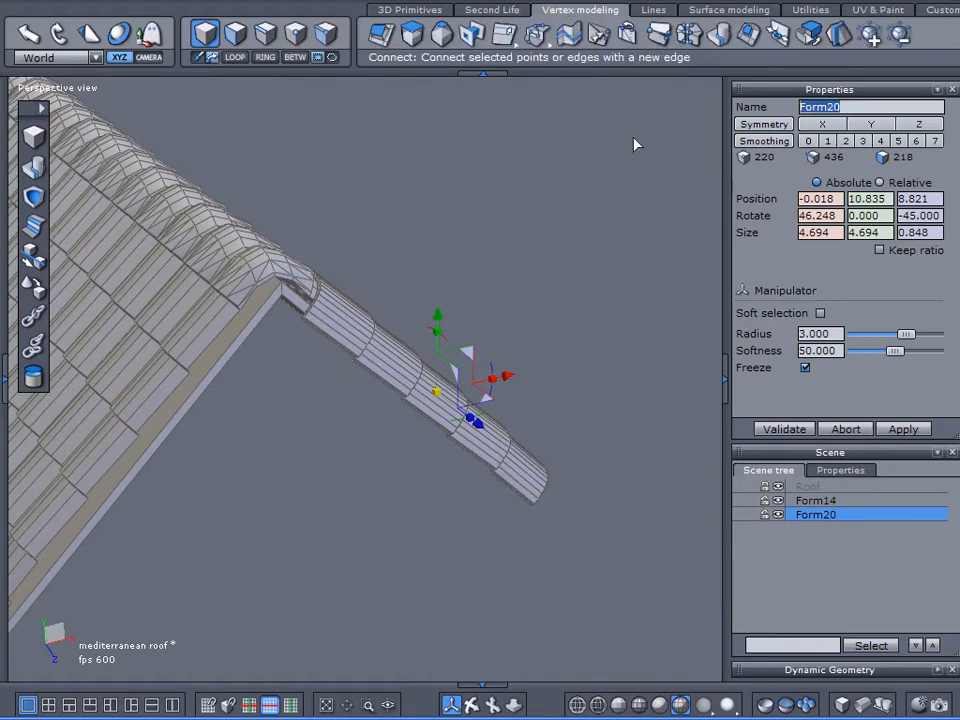
pyautogui.write('Cap')
pyautogui.press('Return')
pyautogui.moveTo(426, 356); pyautogui.dragTo(457, 287, button='middle')
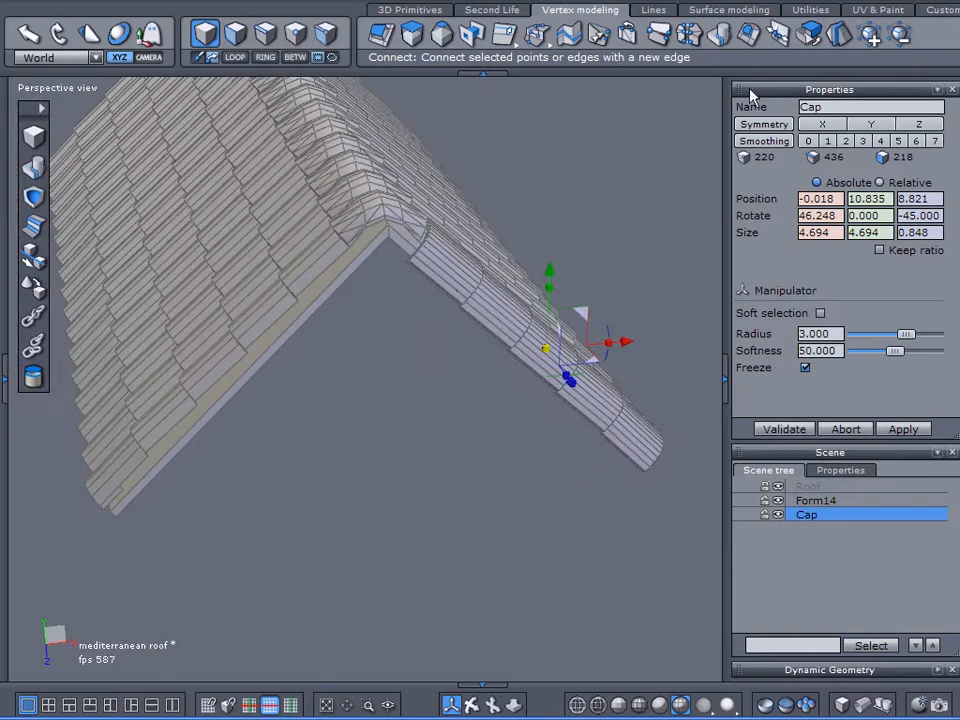
pyautogui.moveTo(650, 210); pyautogui.dragTo(528, 333, button='middle')
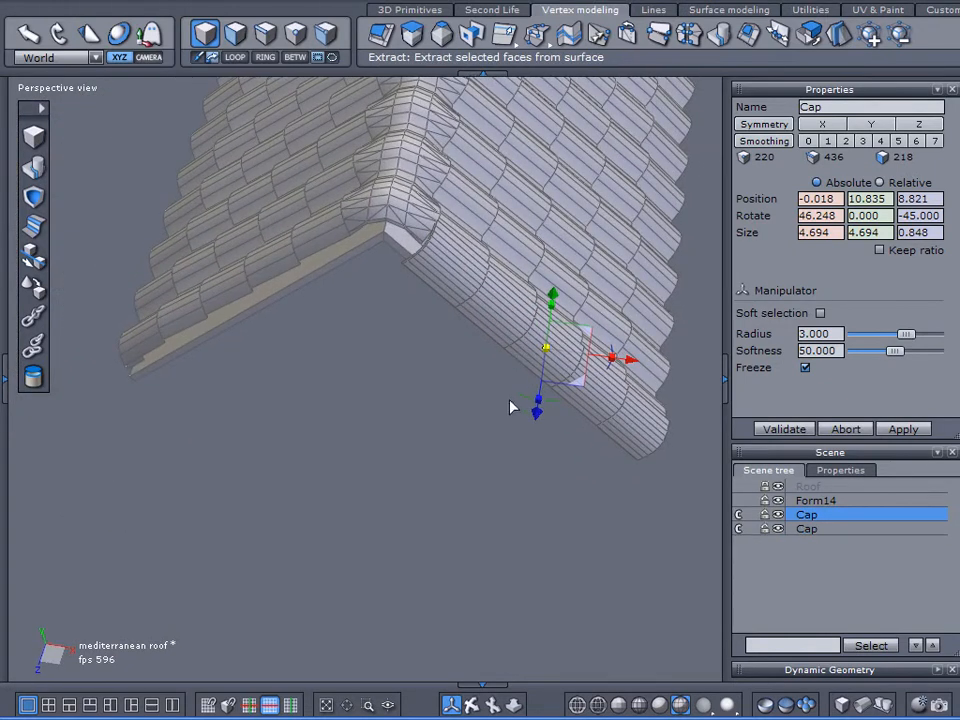
pyautogui.moveTo(553, 403); pyautogui.dragTo(366, 206)
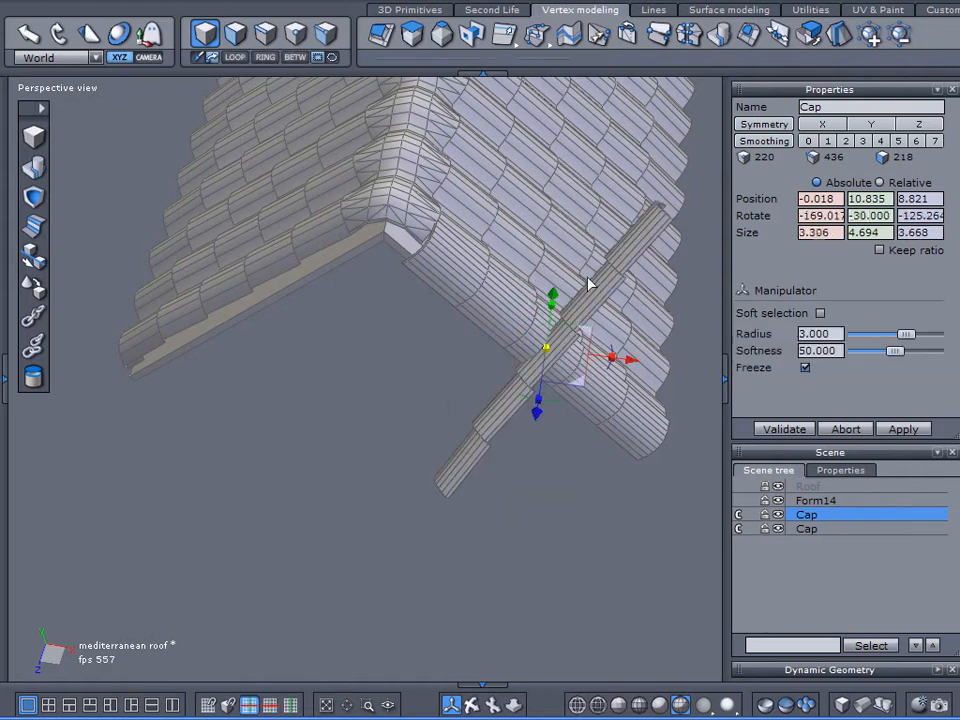
pyautogui.moveTo(628, 373); pyautogui.dragTo(330, 349)
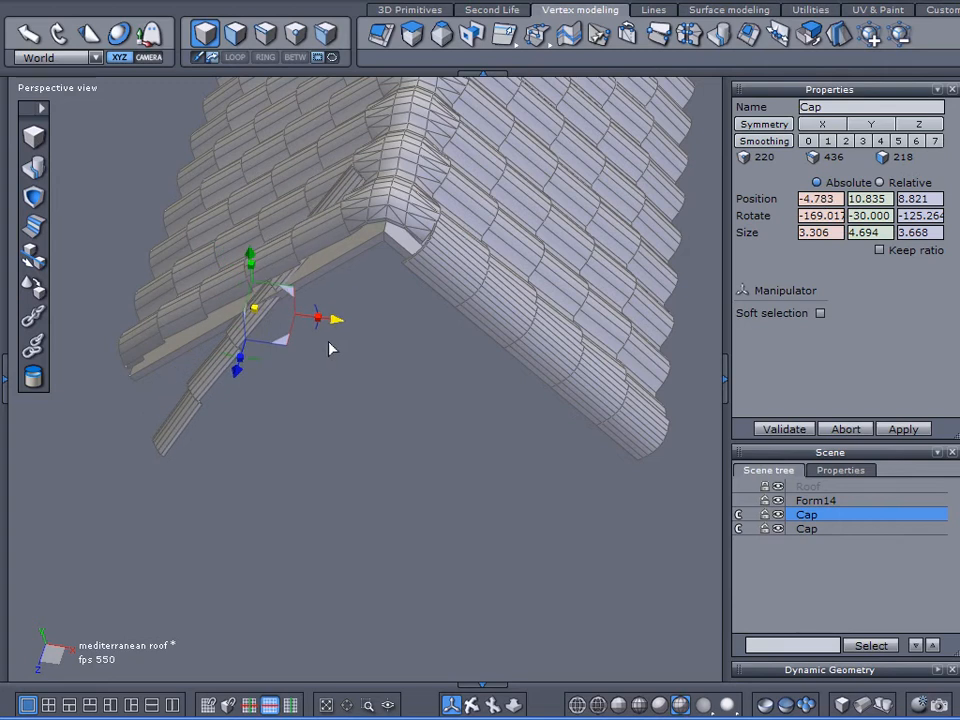
pyautogui.moveTo(330, 349); pyautogui.dragTo(268, 331, button='middle')
pyautogui.moveTo(313, 307)
pyautogui.mouseDown()
pyautogui.moveTo(311, 321)
pyautogui.moveTo(321, 325)
pyautogui.moveTo(321, 314)
pyautogui.mouseUp()
pyautogui.hotkey('ctrl', 'z')
pyautogui.moveTo(10, 430); pyautogui.dragTo(188, 433, button='middle')
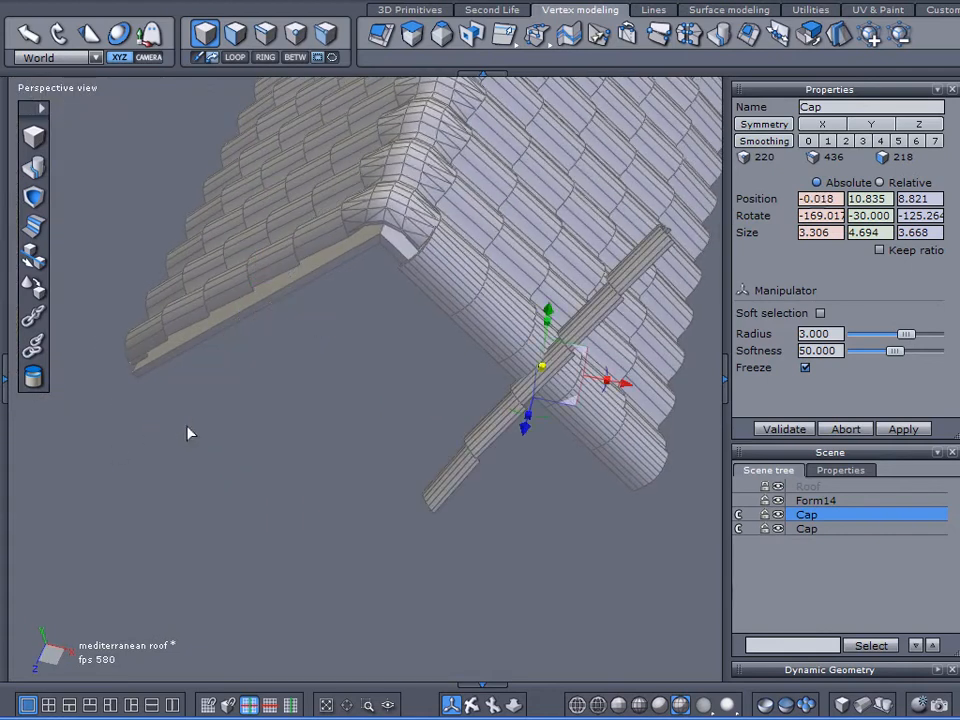
pyautogui.click(343, 479)
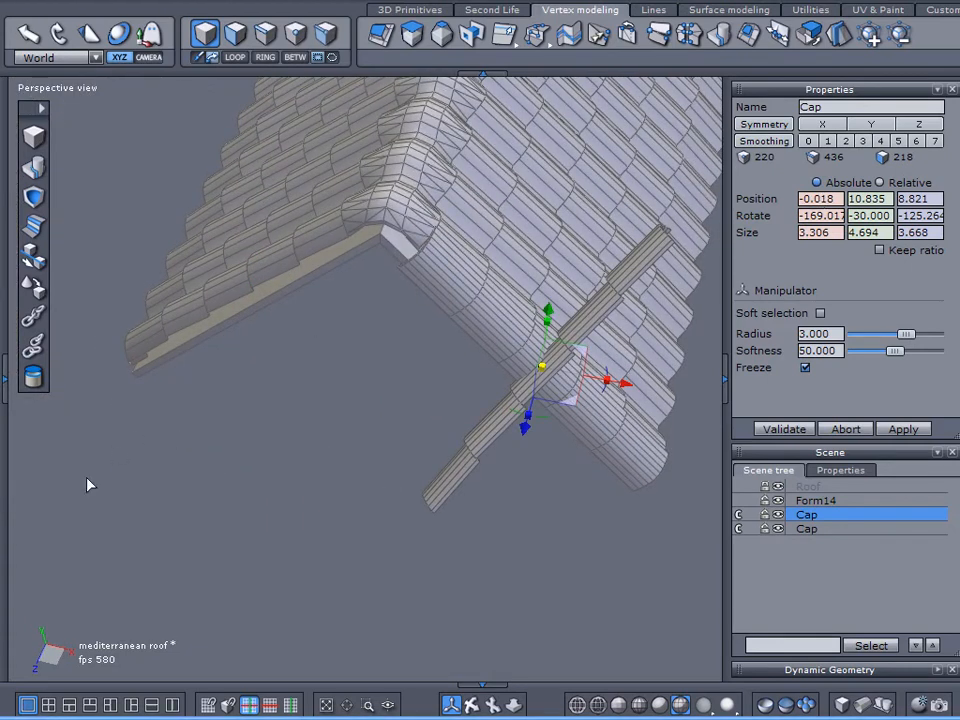
pyautogui.moveTo(330, 410); pyautogui.dragTo(207, 376, button='middle')
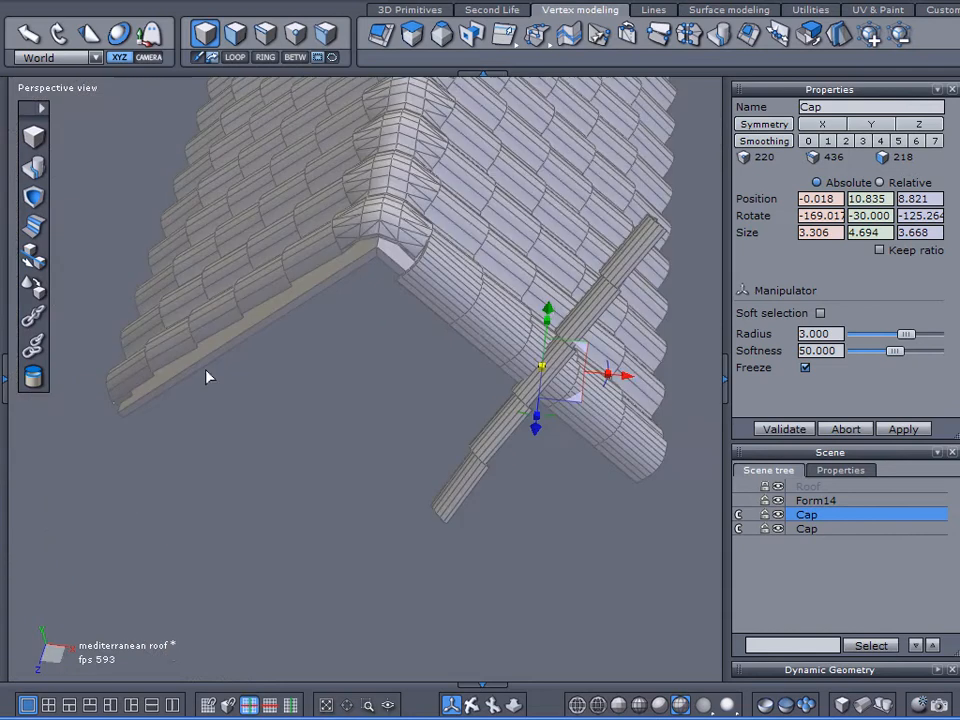
pyautogui.press('Delete')
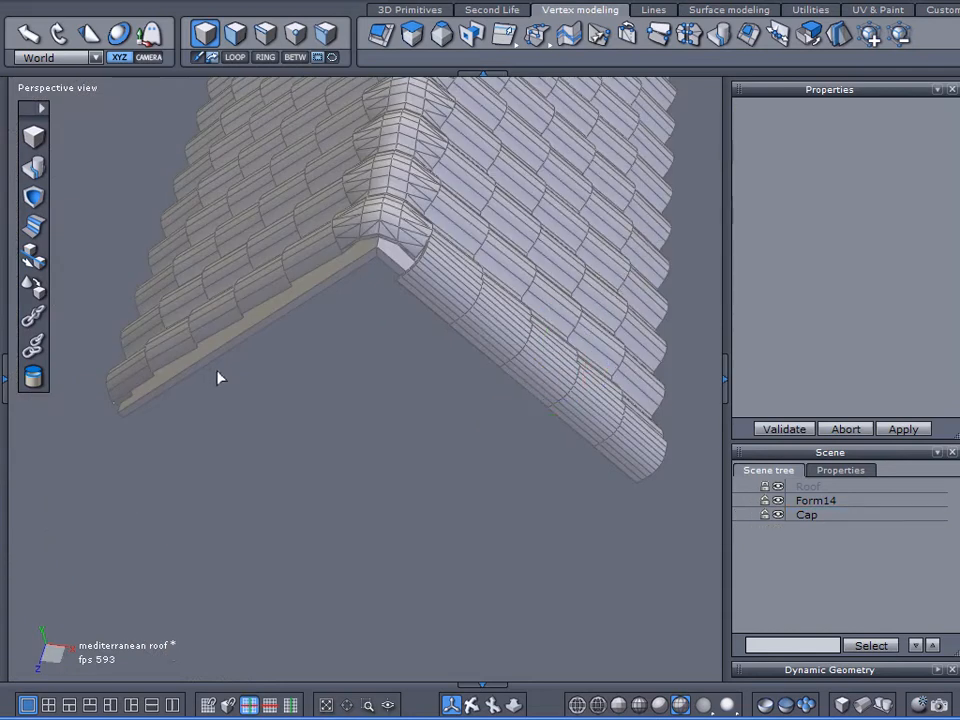
# Mirror a copy of the Cap strip across the vertical plane at the roof ridge onto the opposite gable slope
pyautogui.click(795, 516)
pyautogui.moveTo(250, 512); pyautogui.dragTo(484, 407, button='middle')
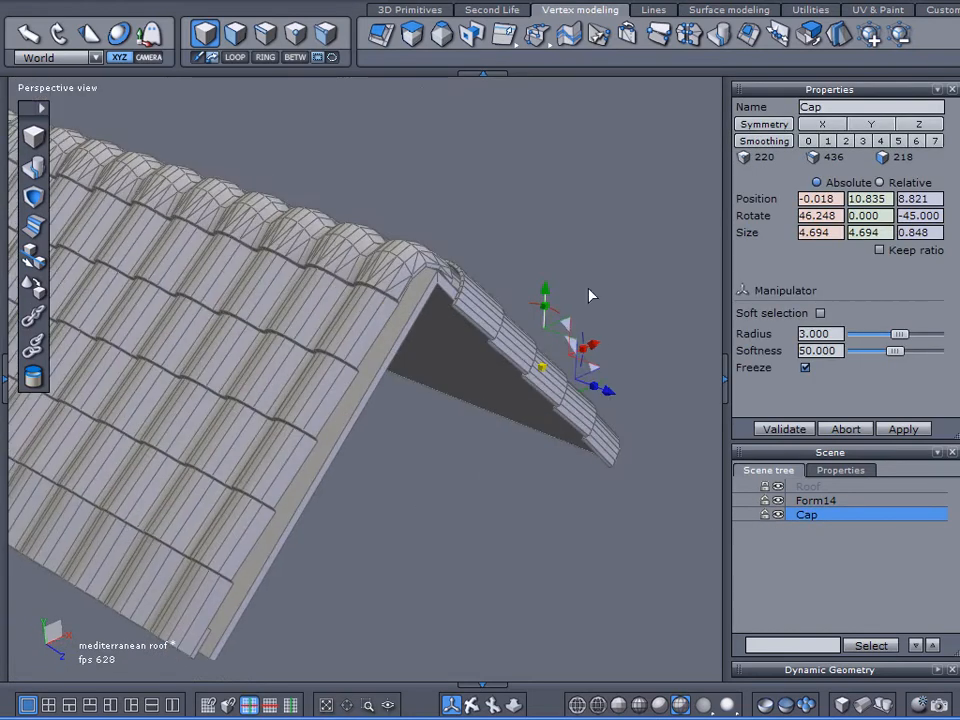
pyautogui.click(628, 34)
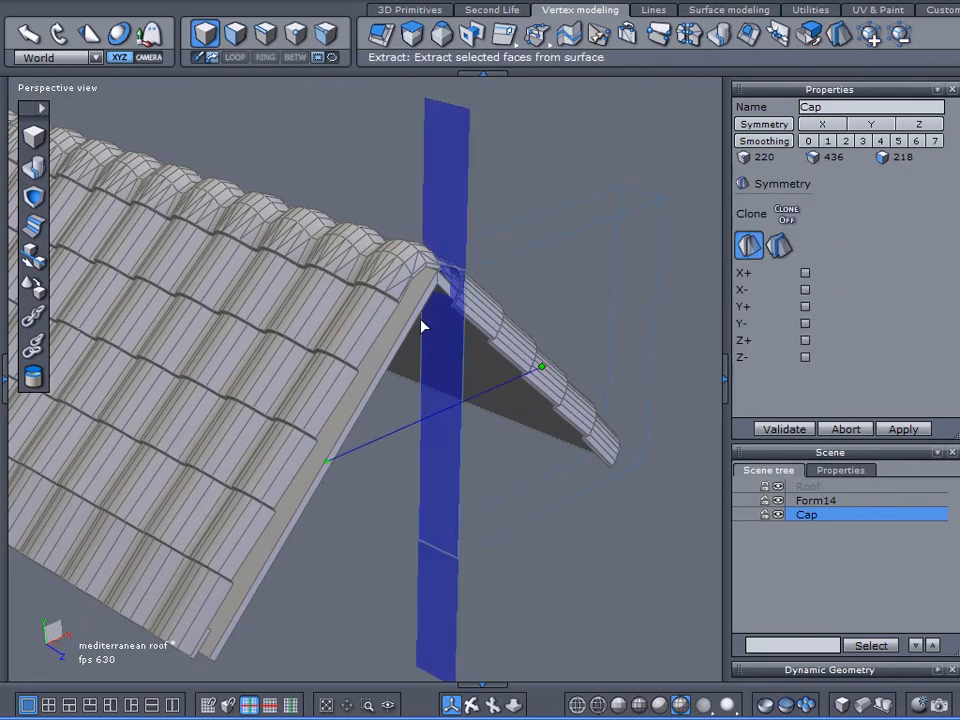
pyautogui.click(436, 377)
pyautogui.moveTo(589, 386); pyautogui.dragTo(385, 435, button='middle')
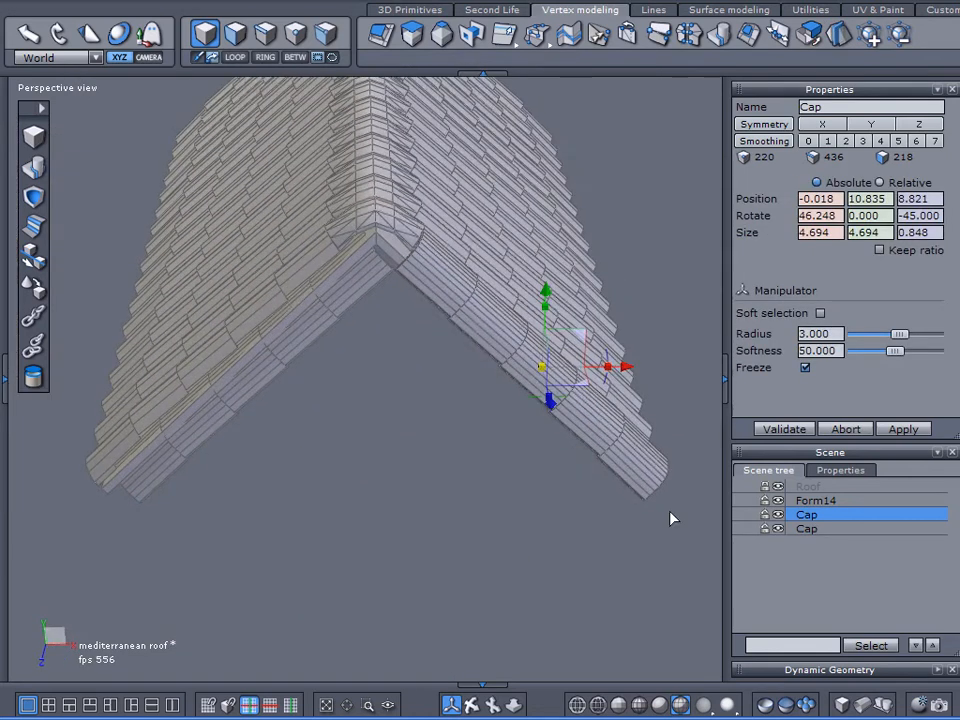
# Shift the mirrored Cap strip outward over the opposite gable edge to about X -5.235 in world axes
pyautogui.click(797, 529)
pyautogui.moveTo(333, 370); pyautogui.dragTo(299, 369)
pyautogui.moveTo(300, 400); pyautogui.dragTo(439, 340, button='middle')
pyautogui.scroll(3, 206, 326)
pyautogui.moveTo(287, 321); pyautogui.dragTo(478, 231, button='middle')
pyautogui.moveTo(515, 105); pyautogui.dragTo(510, 103)
pyautogui.moveTo(510, 103); pyautogui.dragTo(383, 362, button='middle')
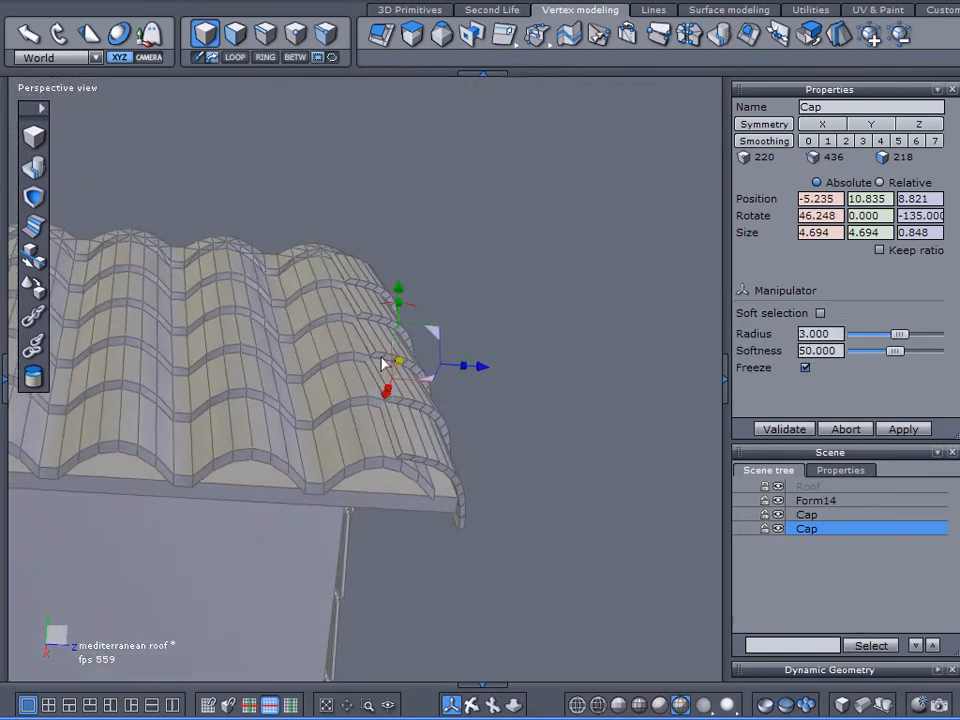
# Raise the mirrored Cap strip slightly to about Y 10.842
pyautogui.scroll(3, 383, 364)
pyautogui.moveTo(425, 295); pyautogui.dragTo(427, 292)
pyautogui.moveTo(421, 300)
pyautogui.keyDown('alt'); pyautogui.mouseDown()
pyautogui.moveTo(399, 504)
pyautogui.moveTo(407, 508)
pyautogui.mouseUp(); pyautogui.keyUp('alt')
# Slide the mirrored Cap strip down its slope in selection axes to about X -5.261, Y 10.816
pyautogui.click(73, 57)
pyautogui.click(58, 68)
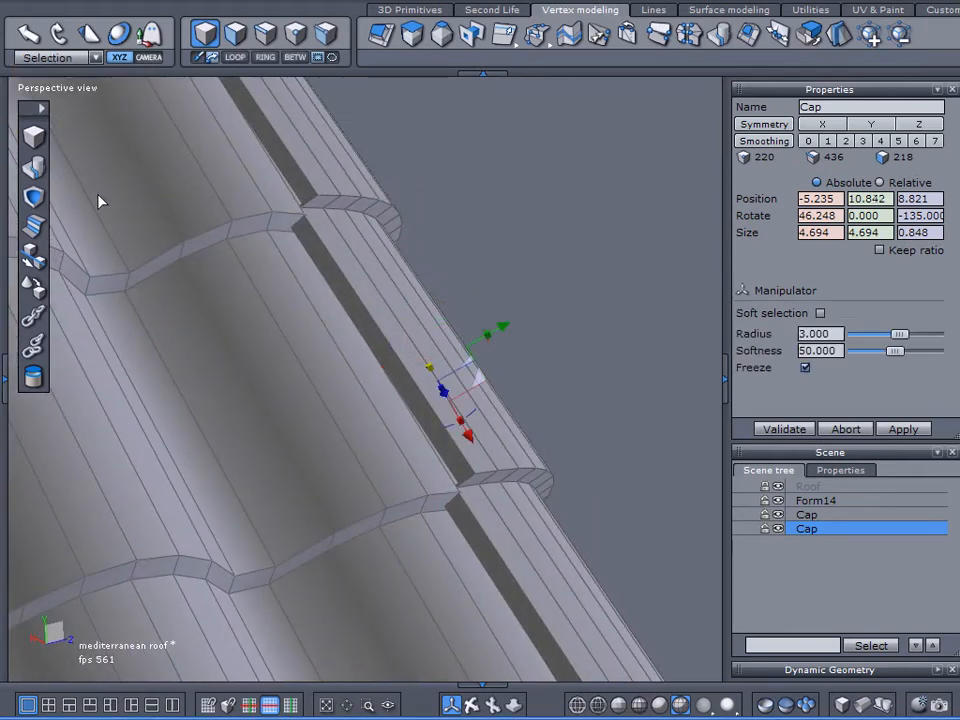
pyautogui.keyDown('alt'); pyautogui.moveTo(60, 91); pyautogui.dragTo(276, 296); pyautogui.keyUp('alt')
pyautogui.moveTo(477, 430)
pyautogui.mouseDown()
pyautogui.moveTo(495, 435)
pyautogui.moveTo(485, 436)
pyautogui.mouseUp()
pyautogui.moveTo(500, 468); pyautogui.dragTo(481, 482, button='middle')
pyautogui.scroll(10, 414, 306)
# Delete the mirrored copy of the Cap strip
pyautogui.moveTo(412, 334); pyautogui.dragTo(366, 272, button='middle')
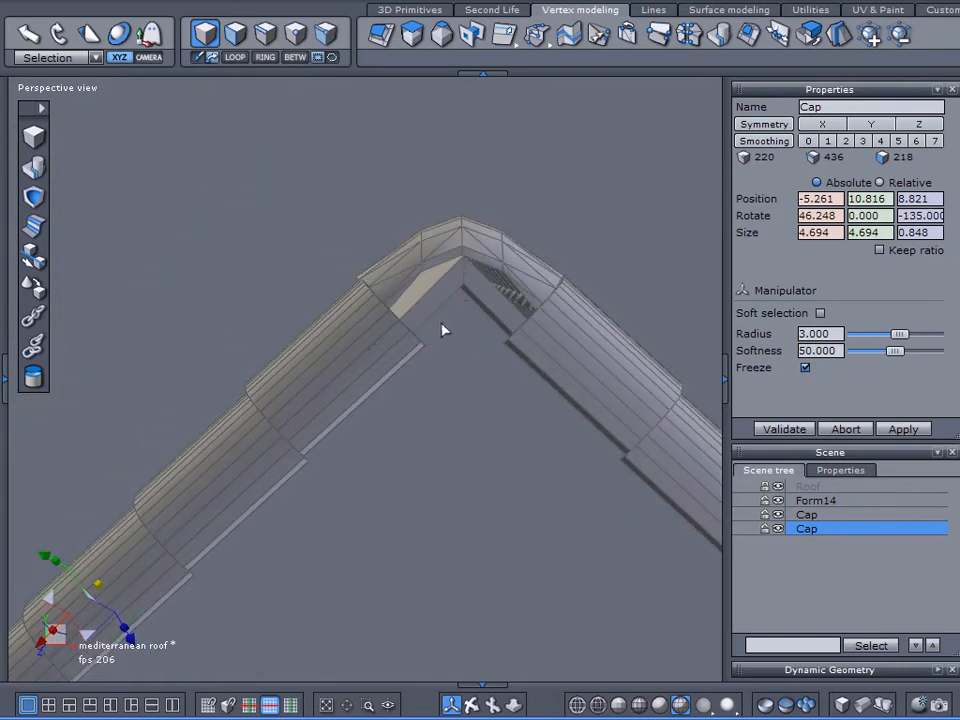
pyautogui.moveTo(339, 452); pyautogui.dragTo(480, 578, button='middle')
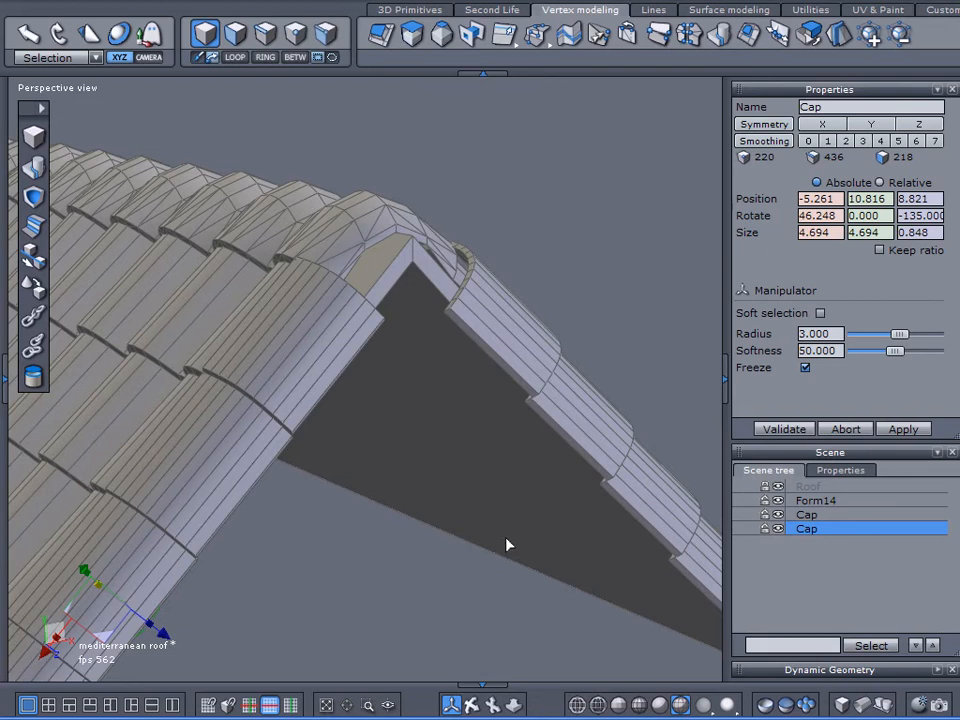
pyautogui.press('Delete')
# Refit the original Cap strip in selection axes, moving it to about X -0.088, Y 10.904 and tilting it to an X rotation of about 53.965
pyautogui.click(537, 369)
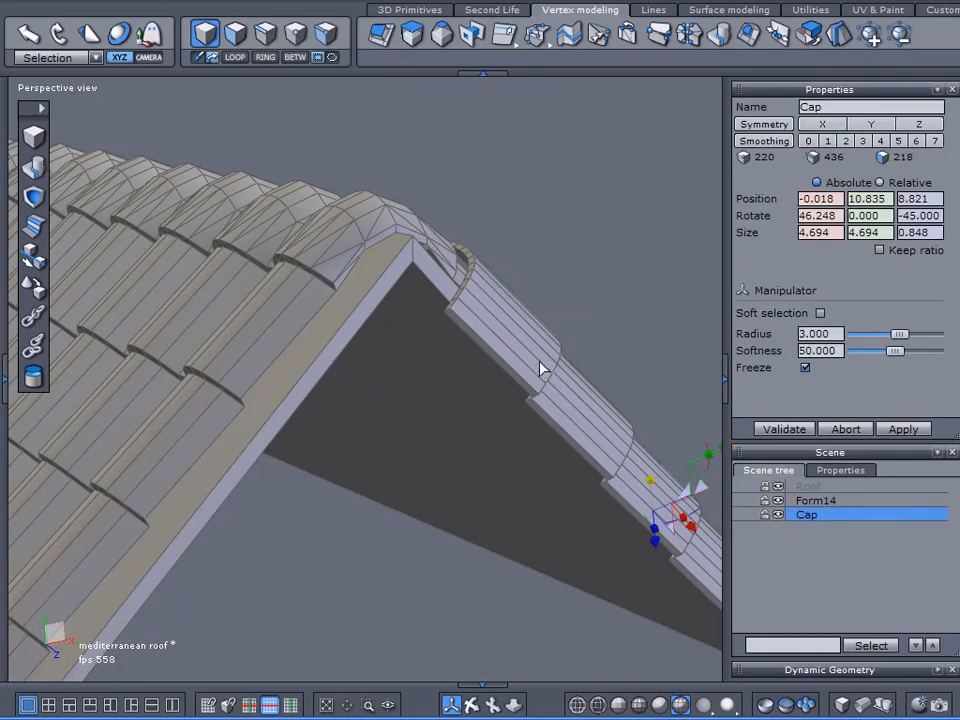
pyautogui.click(18, 59)
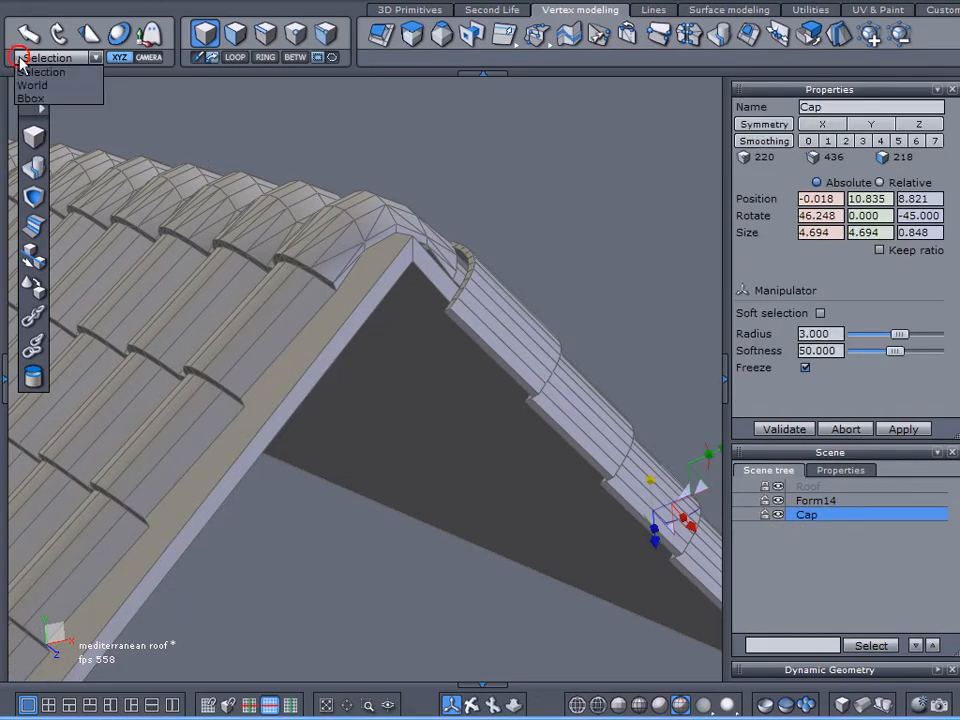
pyautogui.click(30, 87)
pyautogui.moveTo(440, 536); pyautogui.dragTo(300, 508, button='middle')
pyautogui.click(40, 57)
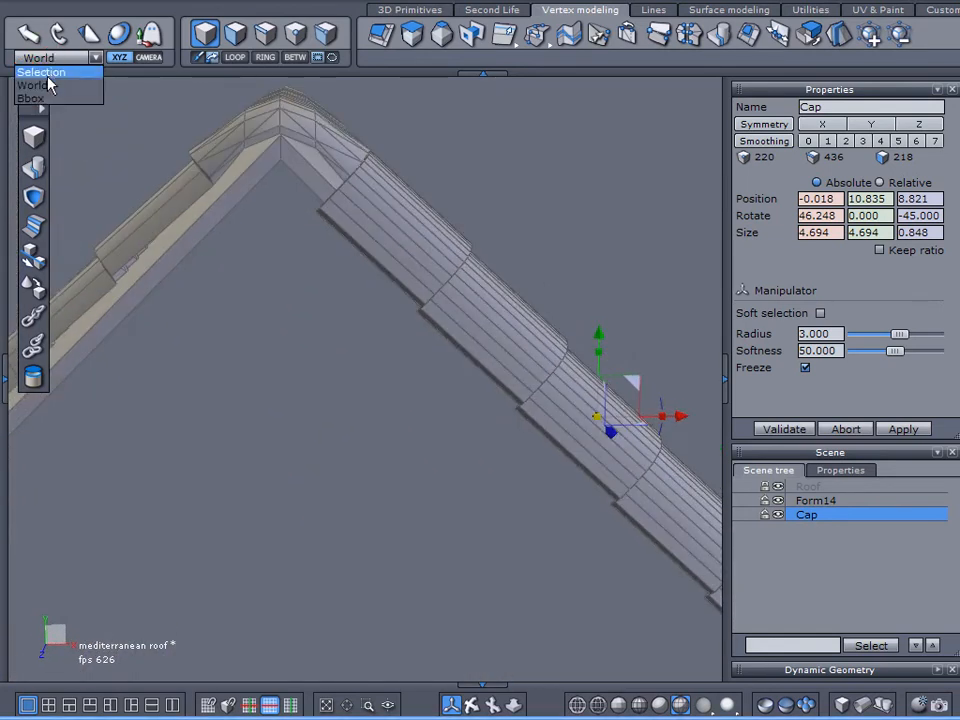
pyautogui.click(46, 74)
pyautogui.moveTo(505, 530); pyautogui.dragTo(411, 383, button='middle')
pyautogui.moveTo(589, 410); pyautogui.dragTo(591, 408)
pyautogui.moveTo(509, 516); pyautogui.dragTo(98, 555, button='middle')
pyautogui.moveTo(268, 380); pyautogui.dragTo(261, 390)
pyautogui.moveTo(261, 390); pyautogui.dragTo(257, 263, button='middle')
pyautogui.moveTo(205, 260); pyautogui.dragTo(199, 263)
# Switch the manipulator to world axes and mirror a copy of the refitted Cap strip across the ridge plane
pyautogui.moveTo(133, 287); pyautogui.dragTo(421, 459, button='middle')
pyautogui.keyDown('alt'); pyautogui.moveTo(318, 374); pyautogui.dragTo(355, 386, button='right'); pyautogui.keyUp('alt')
pyautogui.keyDown('alt'); pyautogui.moveTo(355, 386); pyautogui.dragTo(156, 360); pyautogui.keyUp('alt')
pyautogui.keyDown('alt'); pyautogui.moveTo(291, 214); pyautogui.dragTo(157, 176); pyautogui.keyUp('alt')
pyautogui.click(60, 57)
pyautogui.click(35, 70)
pyautogui.click(838, 36)
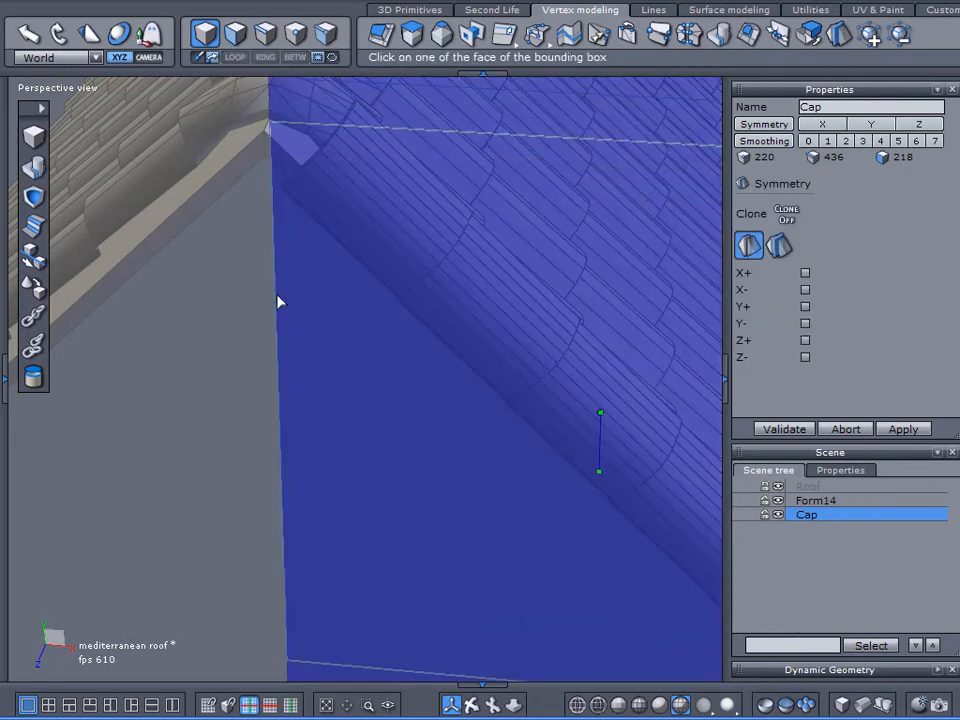
pyautogui.scroll(-5, 267, 314)
pyautogui.keyDown('alt'); pyautogui.moveTo(281, 317); pyautogui.dragTo(601, 334); pyautogui.keyUp('alt')
pyautogui.click(370, 386)
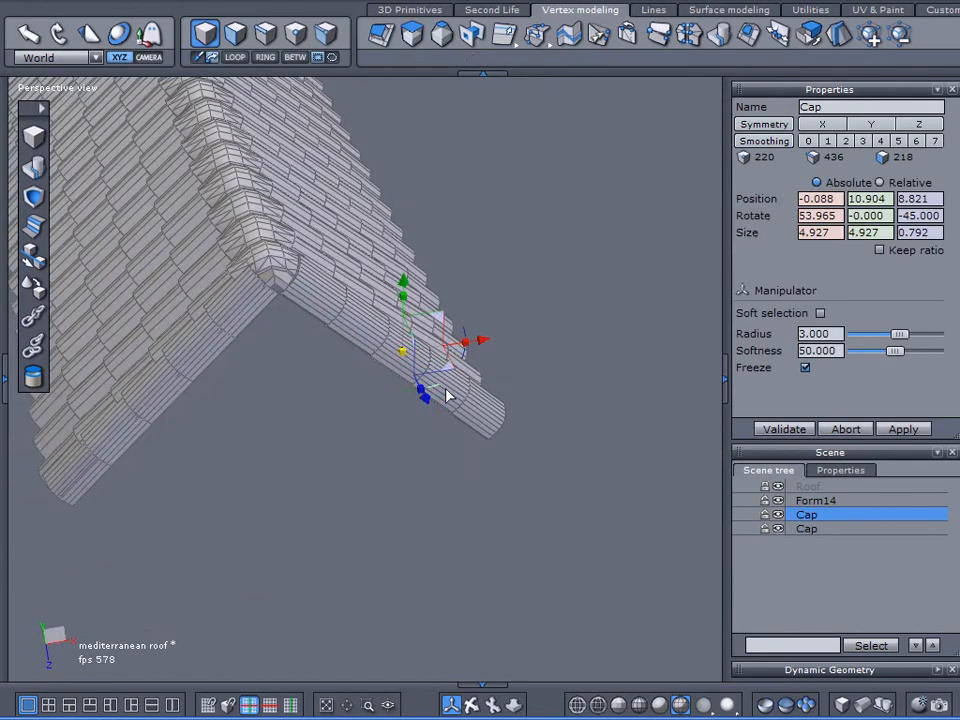
# Refit the mirrored Cap strip in selection axes to about X -5.049, Y 10.870 with an X rotation of about 60.289
pyautogui.keyDown('alt'); pyautogui.moveTo(526, 462); pyautogui.dragTo(639, 396, button='right'); pyautogui.keyUp('alt')
pyautogui.click(291, 336)
pyautogui.keyDown('alt'); pyautogui.moveTo(264, 444); pyautogui.dragTo(536, 298); pyautogui.keyUp('alt')
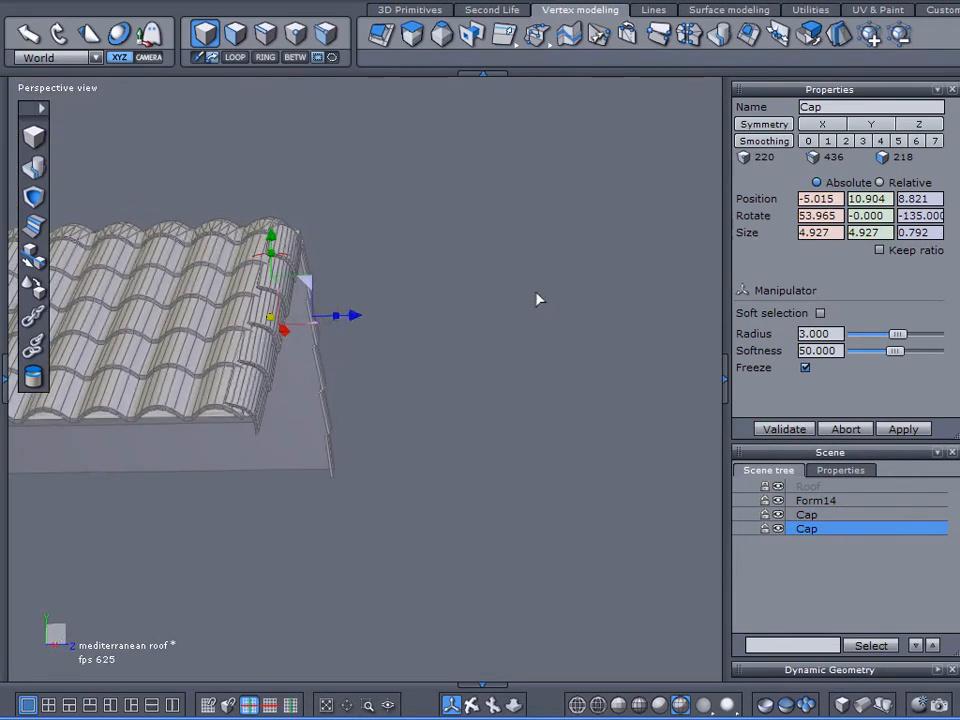
pyautogui.scroll(2, 229, 372)
pyautogui.keyDown('alt'); pyautogui.moveTo(316, 361); pyautogui.dragTo(350, 297); pyautogui.keyUp('alt')
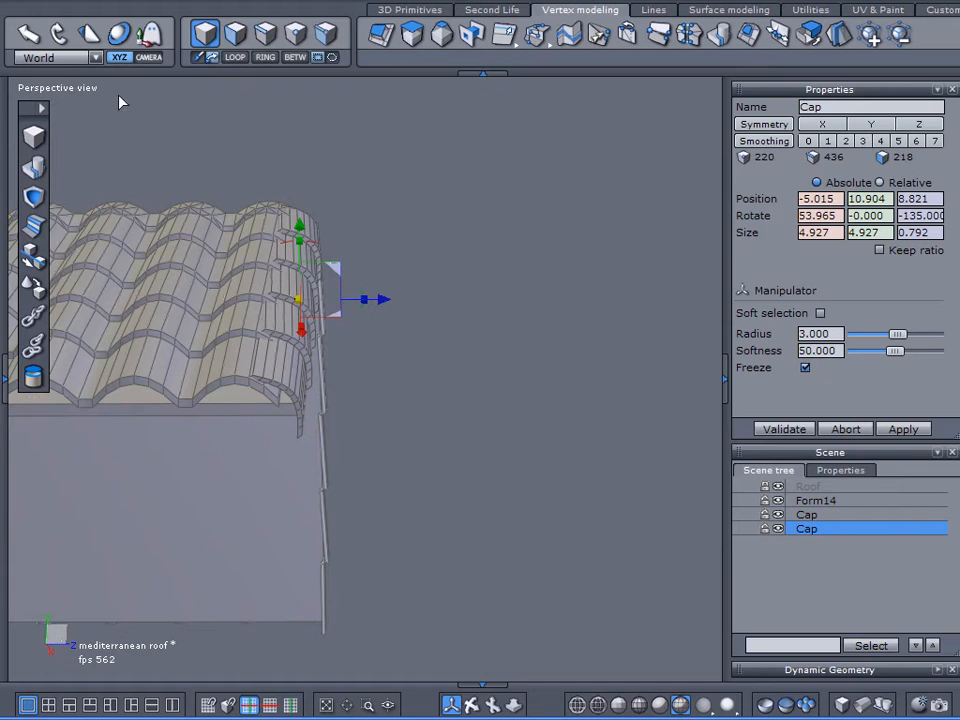
pyautogui.click(70, 57)
pyautogui.click(66, 68)
pyautogui.moveTo(362, 286); pyautogui.dragTo(251, 424)
pyautogui.moveTo(248, 375); pyautogui.dragTo(97, 132)
# Shift the mirrored Cap strip to about Z 8.844 in world axes and deselect it
pyautogui.click(77, 58)
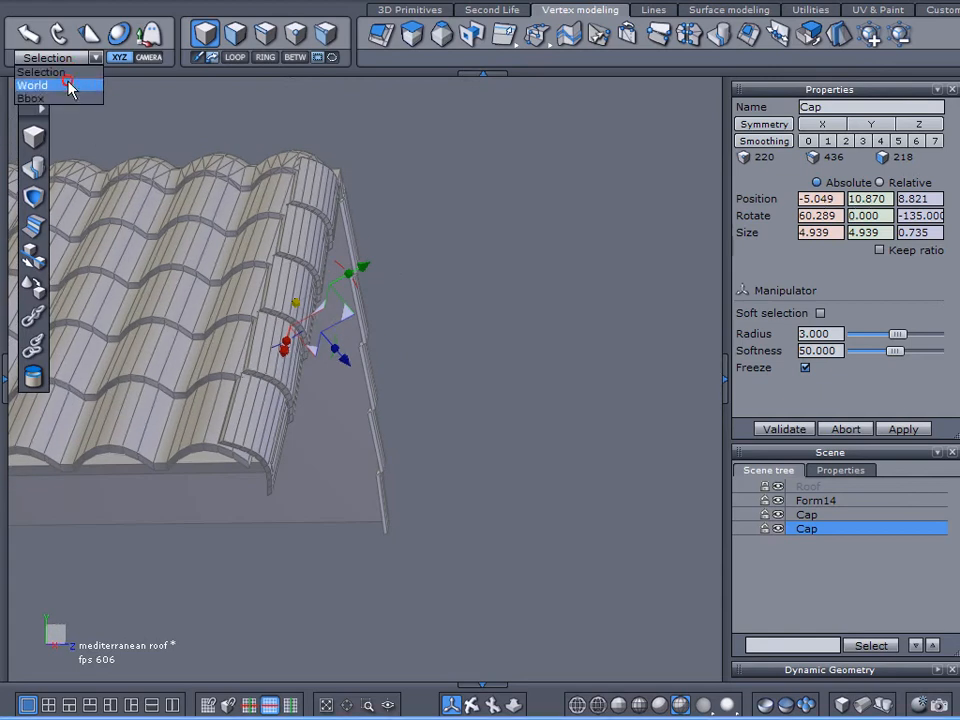
pyautogui.click(70, 88)
pyautogui.moveTo(381, 304); pyautogui.dragTo(369, 381)
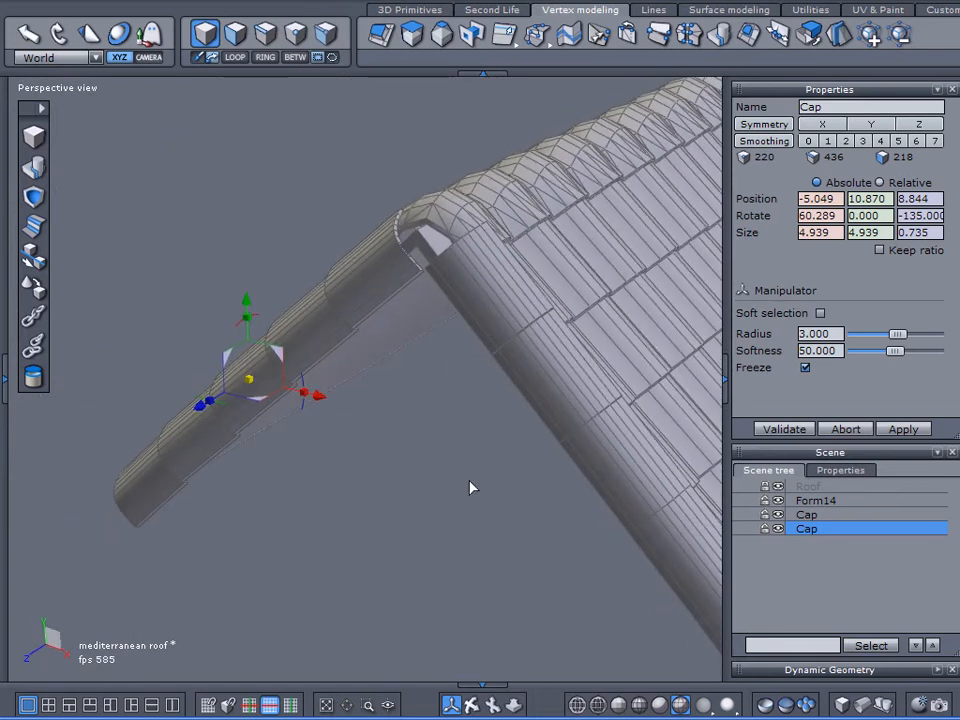
pyautogui.click(776, 594)
pyautogui.keyDown('alt'); pyautogui.moveTo(580, 445); pyautogui.dragTo(527, 361); pyautogui.keyUp('alt')
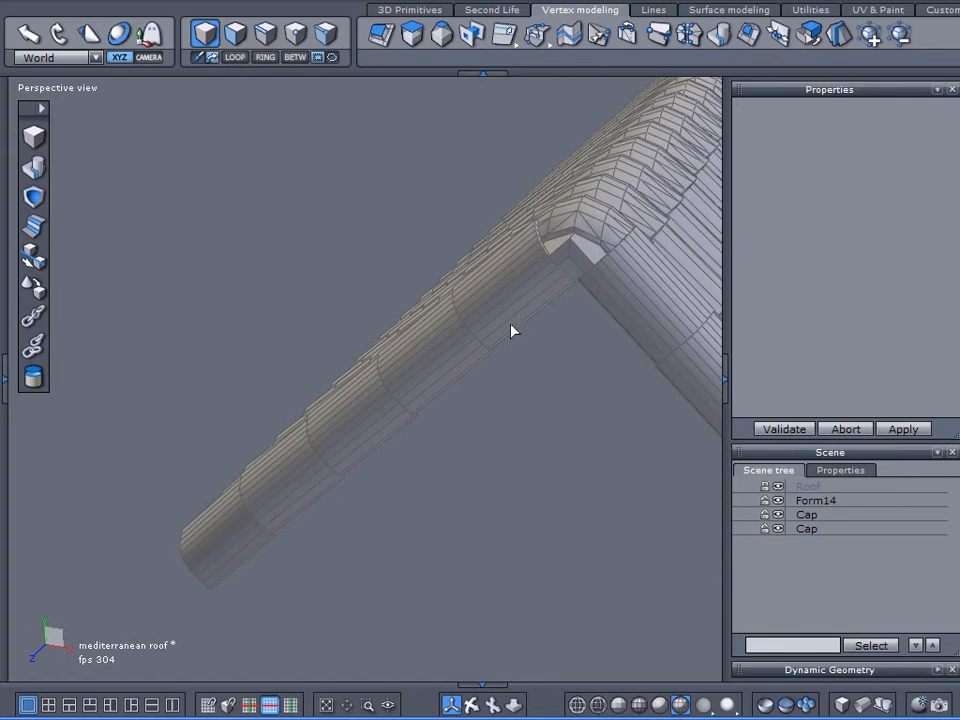
pyautogui.keyDown('alt'); pyautogui.moveTo(500, 333); pyautogui.dragTo(471, 362); pyautogui.keyUp('alt')
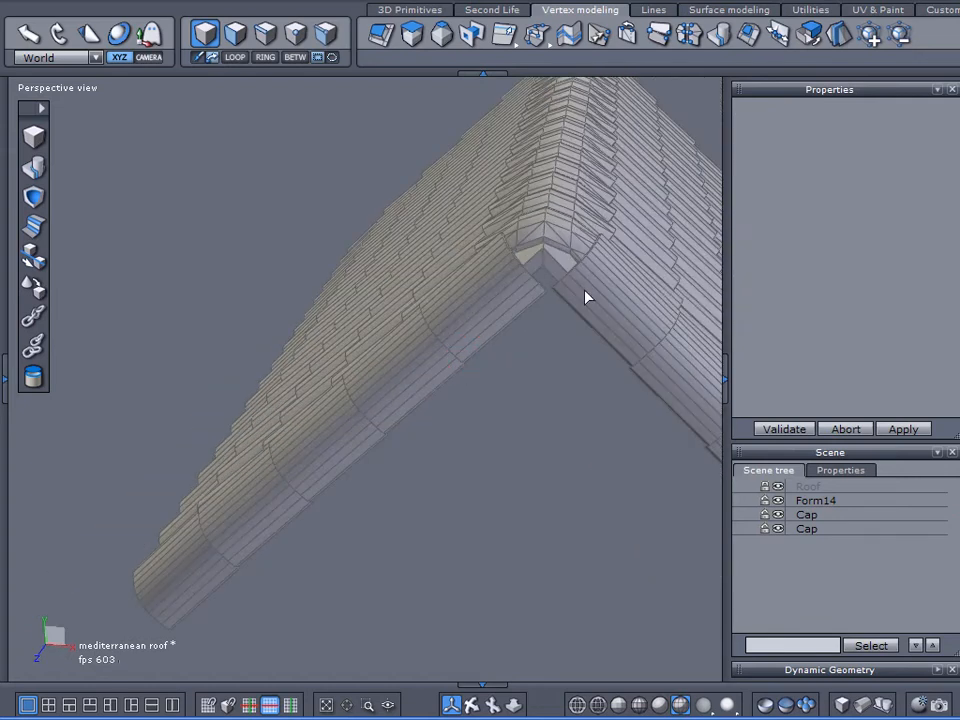
pyautogui.keyDown('alt'); pyautogui.moveTo(572, 341); pyautogui.dragTo(503, 365); pyautogui.keyUp('alt')
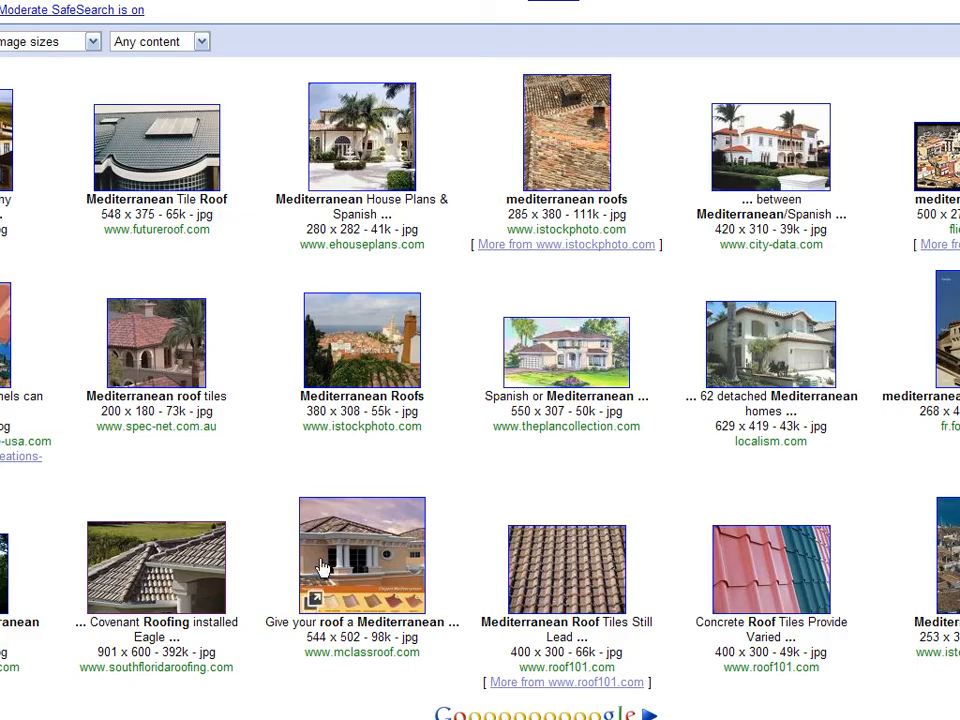
# Switch to the web browser and browse the Mediterranean roof image results for reference on real tile roofs
pyautogui.click(466, 299)
pyautogui.click(787, 661)
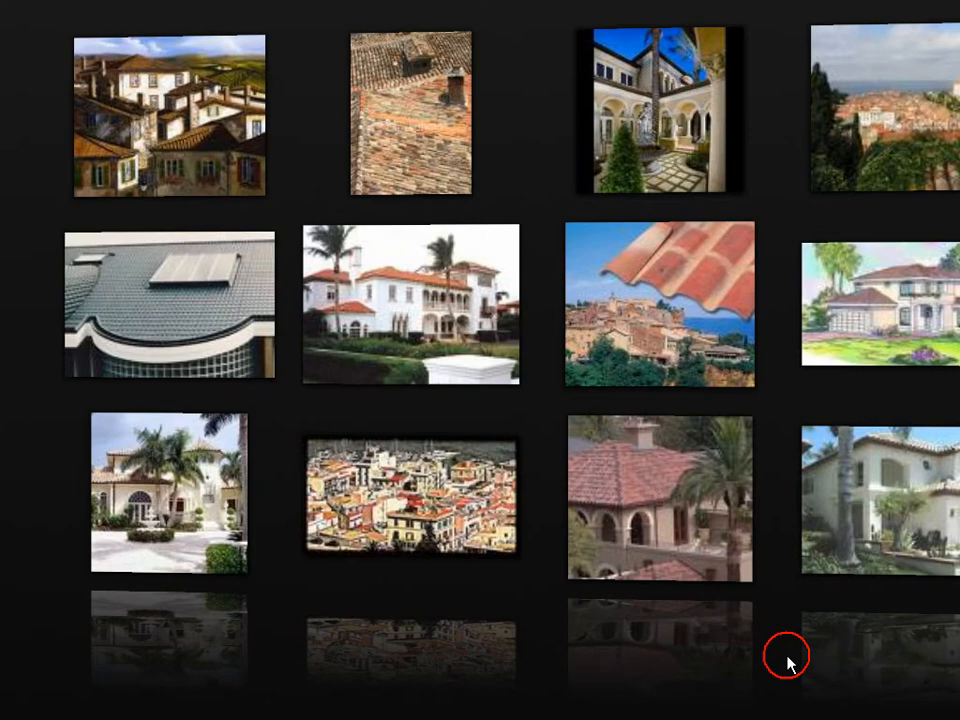
pyautogui.scroll(-3, 790, 658)
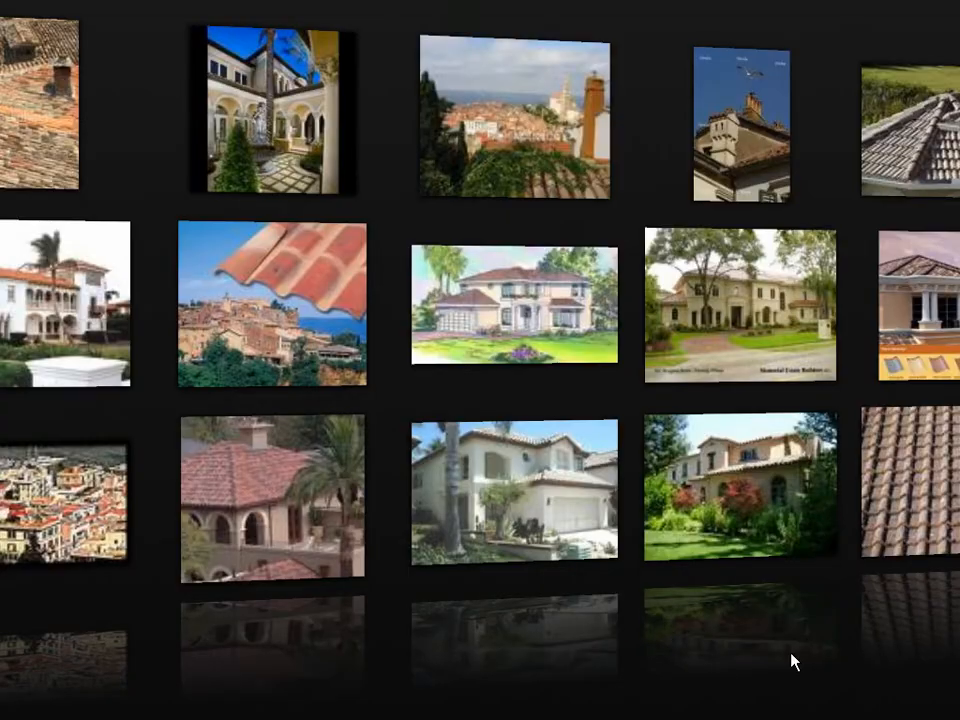
pyautogui.scroll(2, 815, 128)
pyautogui.click(815, 128)
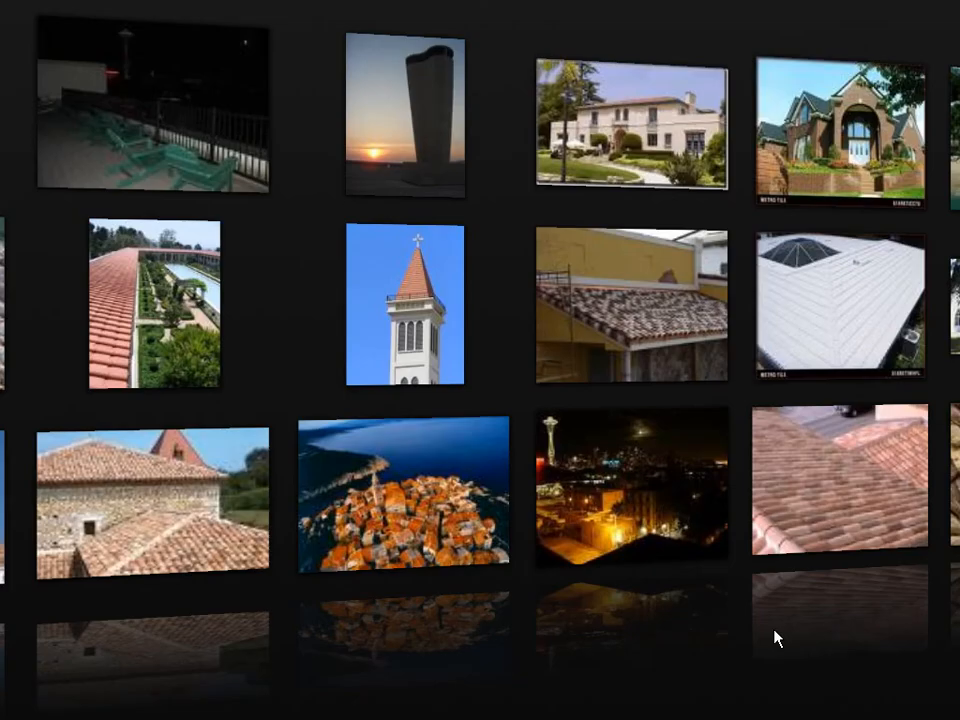
pyautogui.click(777, 636)
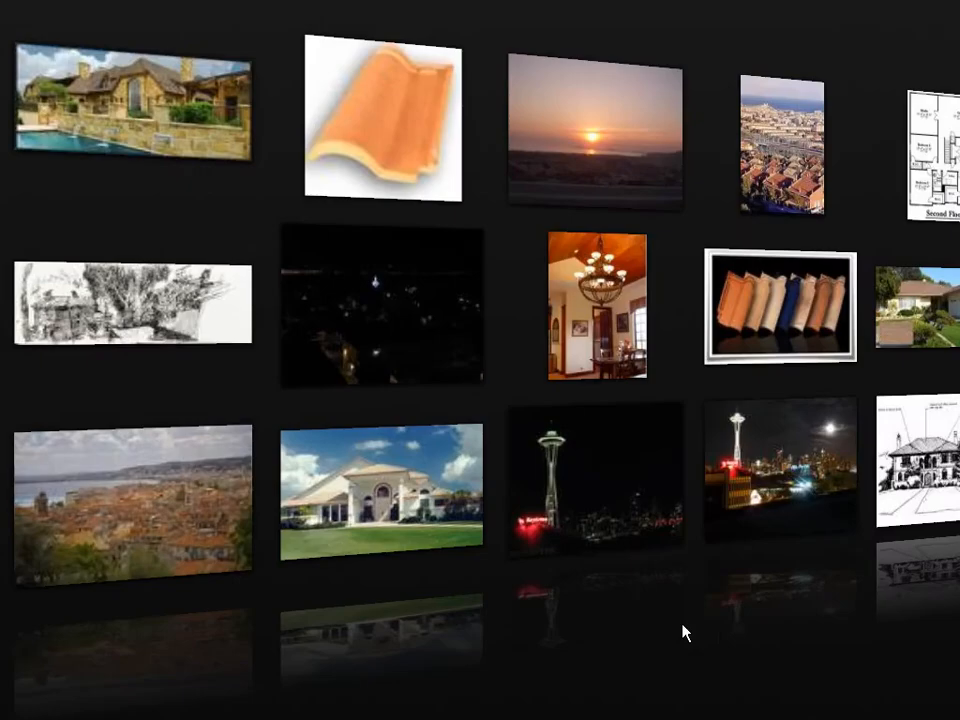
pyautogui.click(695, 618)
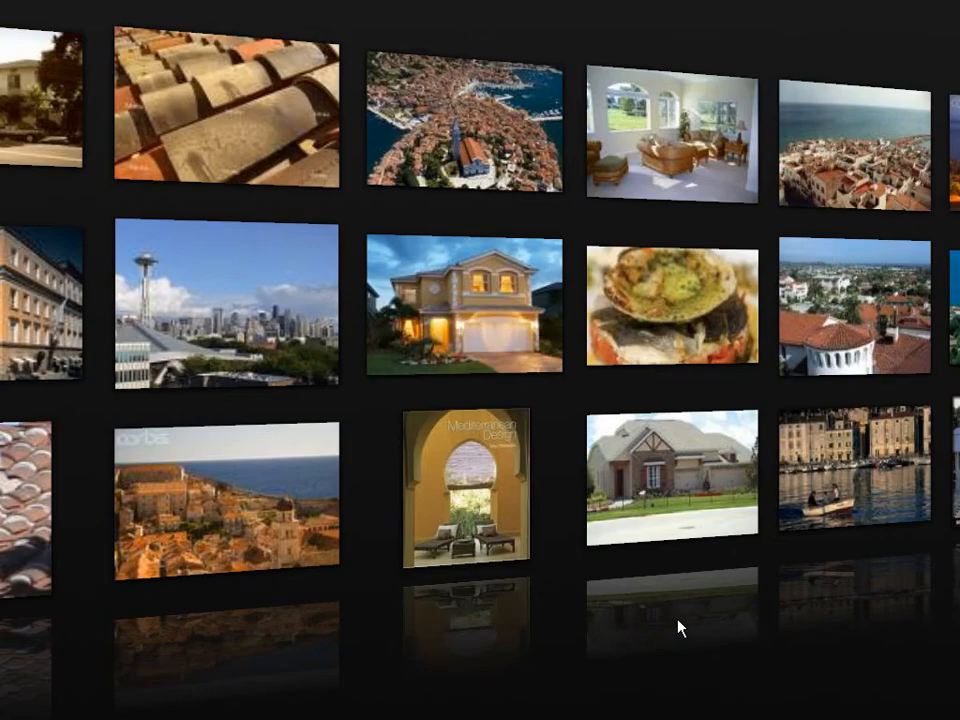
# Browse further Mediterranean roof photos and switch back to Hexagon to inspect the open gable peak
pyautogui.click(697, 642)
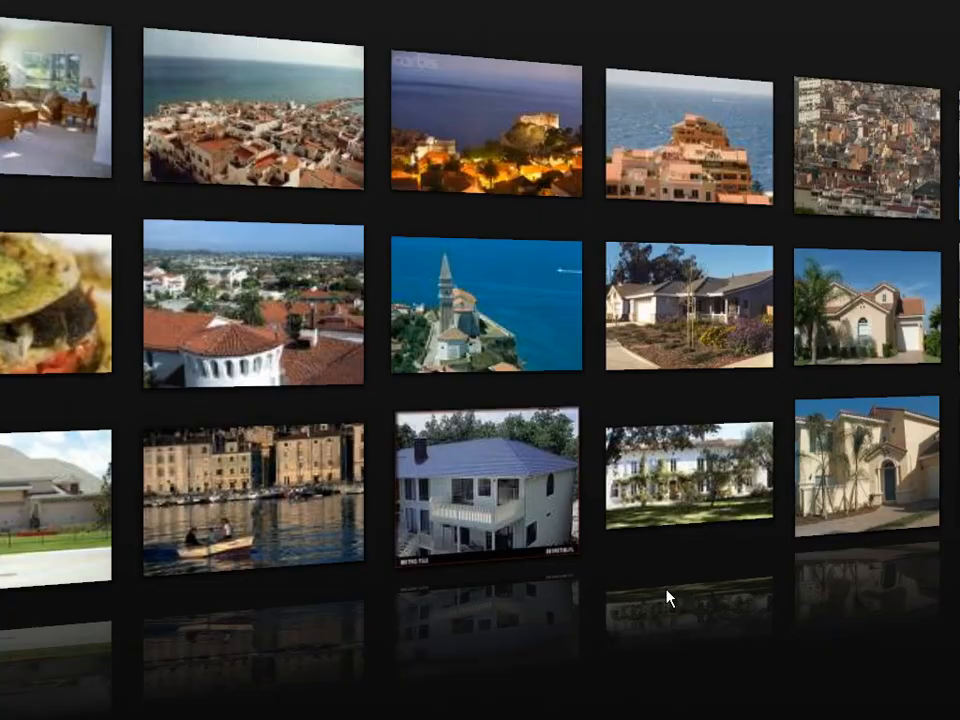
pyautogui.click(592, 608)
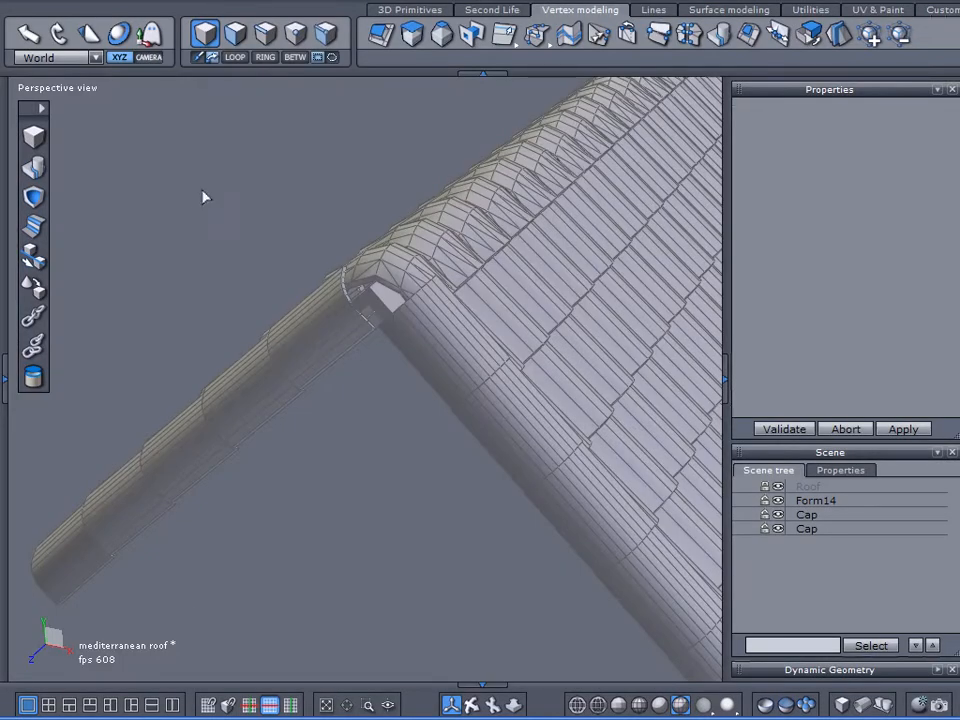
pyautogui.click(306, 304)
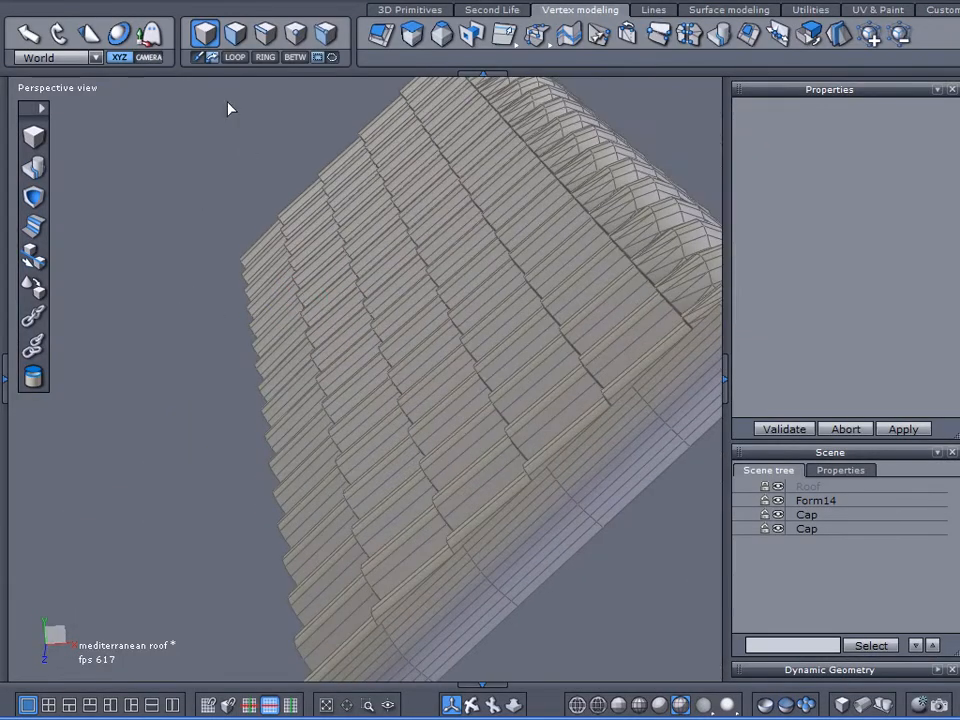
# Create a cube about 2.805 units in size beside the roof and rotate it -45° about Y
pyautogui.click(36, 140)
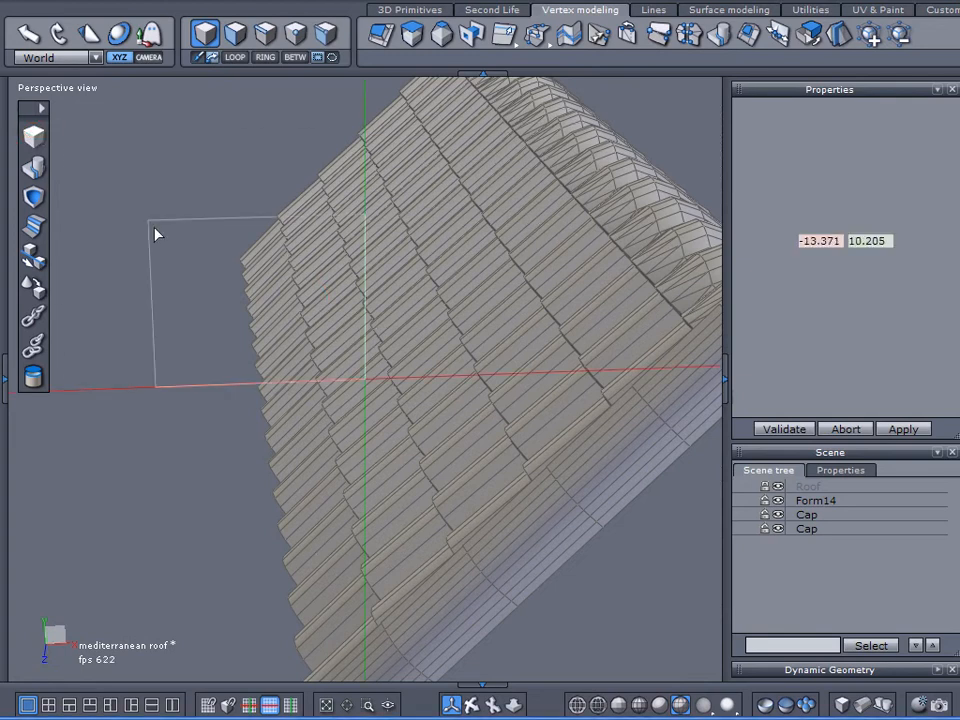
pyautogui.click(161, 317)
pyautogui.click(193, 343)
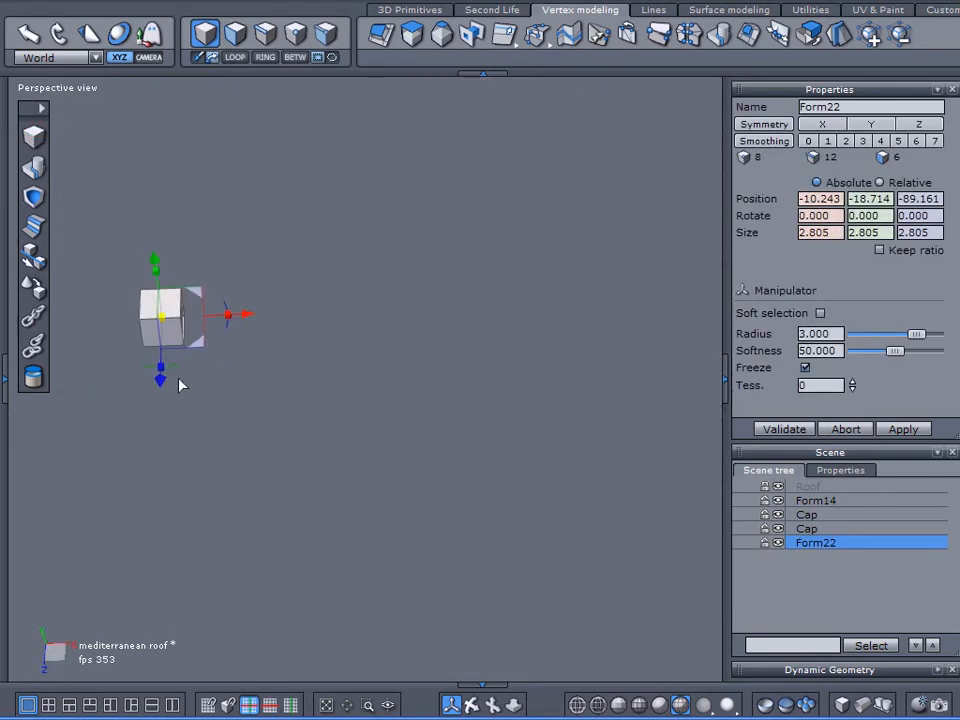
pyautogui.keyDown('shift'); pyautogui.moveTo(173, 366); pyautogui.dragTo(101, 391); pyautogui.keyUp('shift')
# Move the cube up to the roof's gable end at about Y 12.654, Z 9.868
pyautogui.scroll(-5, 211, 477)
pyautogui.moveTo(397, 490); pyautogui.dragTo(363, 395, button='middle')
pyautogui.scroll(-2, 362, 398)
pyautogui.keyDown('alt'); pyautogui.moveTo(236, 509); pyautogui.dragTo(539, 365); pyautogui.keyUp('alt')
pyautogui.moveTo(432, 346); pyautogui.dragTo(403, 359, button='middle')
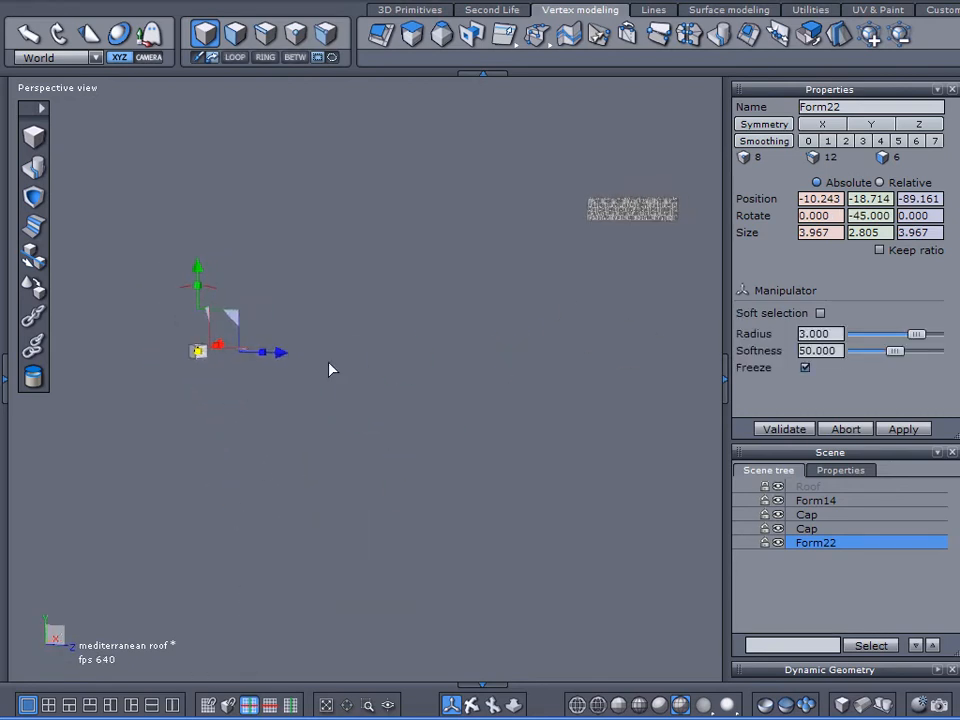
pyautogui.moveTo(253, 316); pyautogui.dragTo(718, 163)
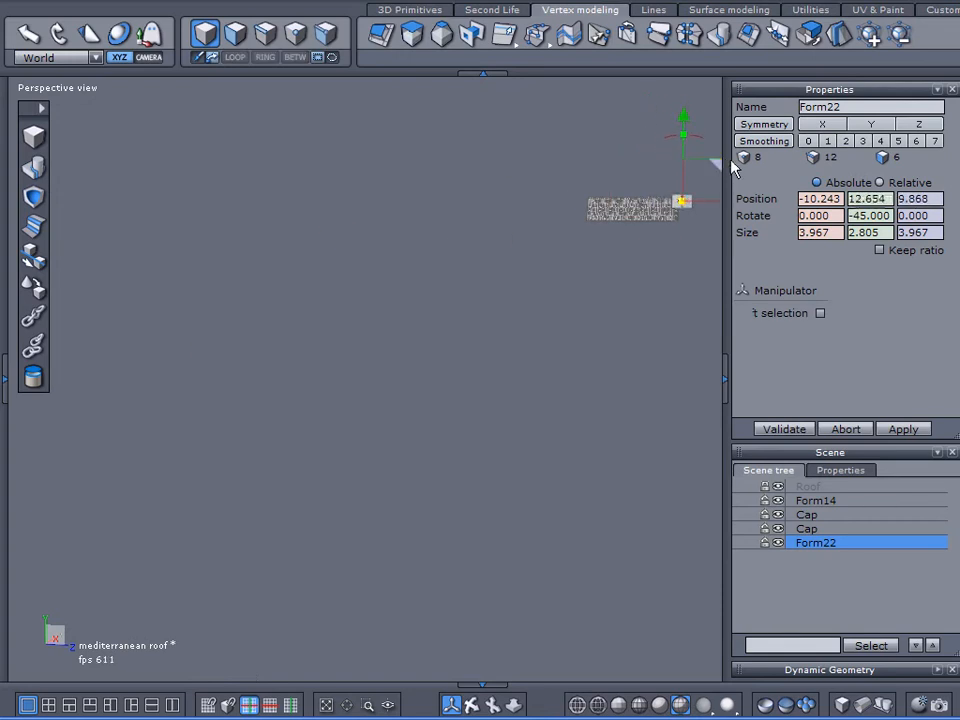
# Center the cube in front of the ridge end at about X -2.626, Z 10.861
pyautogui.moveTo(472, 278); pyautogui.dragTo(306, 291, button='middle')
pyautogui.keyDown('alt'); pyautogui.moveTo(336, 328); pyautogui.dragTo(432, 352); pyautogui.keyUp('alt')
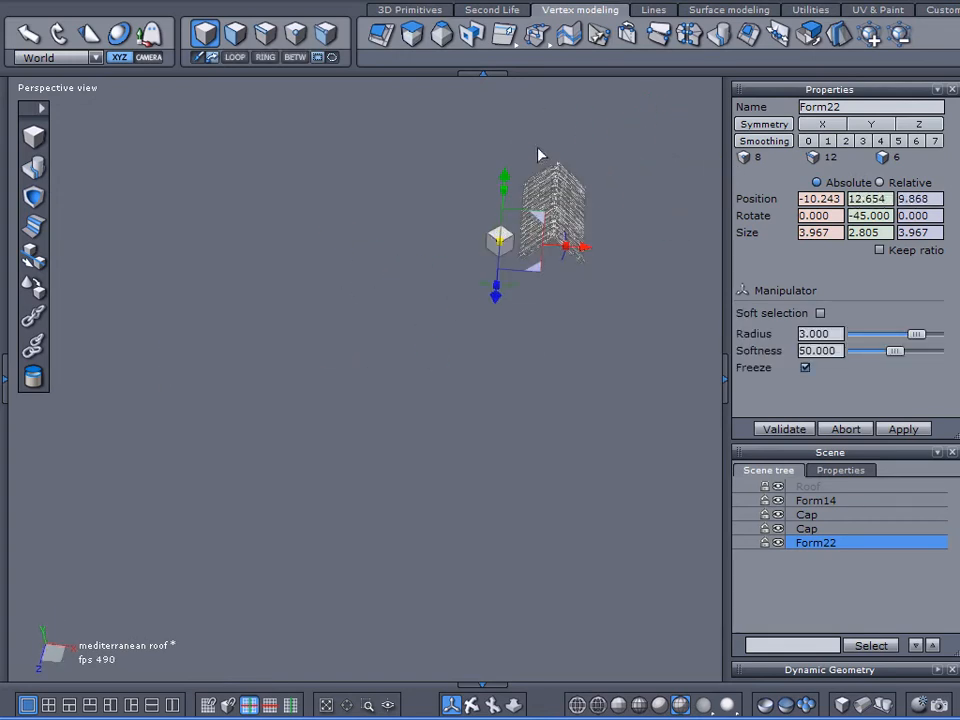
pyautogui.scroll(5, 548, 153)
pyautogui.scroll(2, 561, 156)
pyautogui.moveTo(493, 409); pyautogui.dragTo(513, 445)
pyautogui.scroll(5, 513, 445)
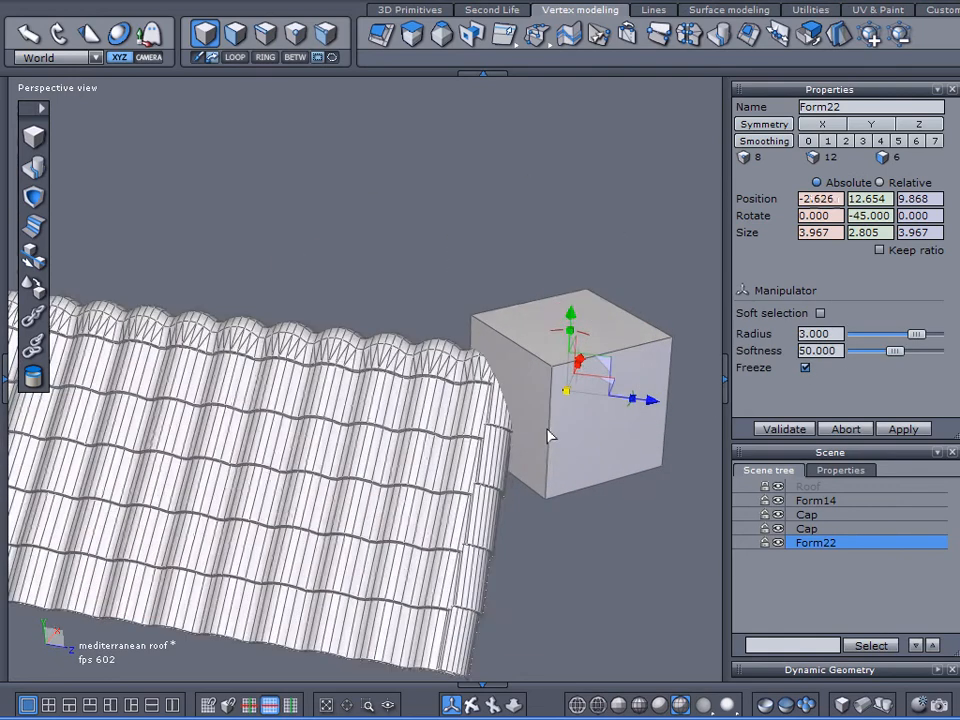
pyautogui.moveTo(632, 370); pyautogui.dragTo(730, 395)
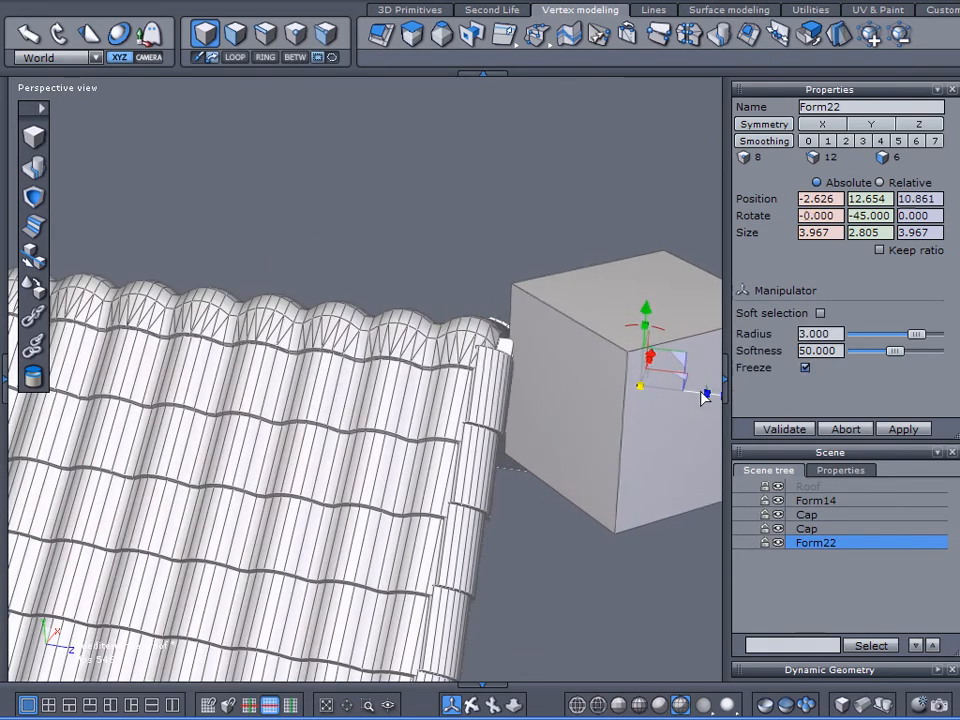
# Shrink the cube to about 1.206 × 0.853 × 1.206 and bring it closer to the ridge end at Z 9.579
pyautogui.moveTo(640, 390); pyautogui.dragTo(377, 488)
pyautogui.moveTo(665, 443); pyautogui.dragTo(575, 548)
pyautogui.scroll(5, 519, 326)
pyautogui.scroll(2, 536, 331)
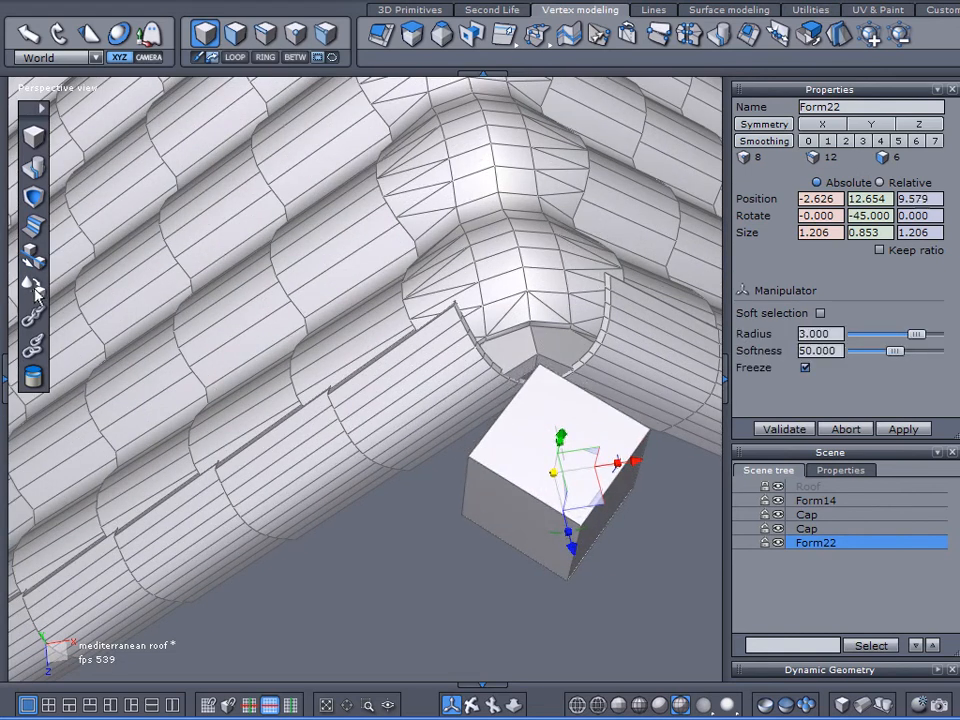
# Snap the cube's nearest upper corner to the inner corner of the open ridge end and validate
pyautogui.click(26, 194)
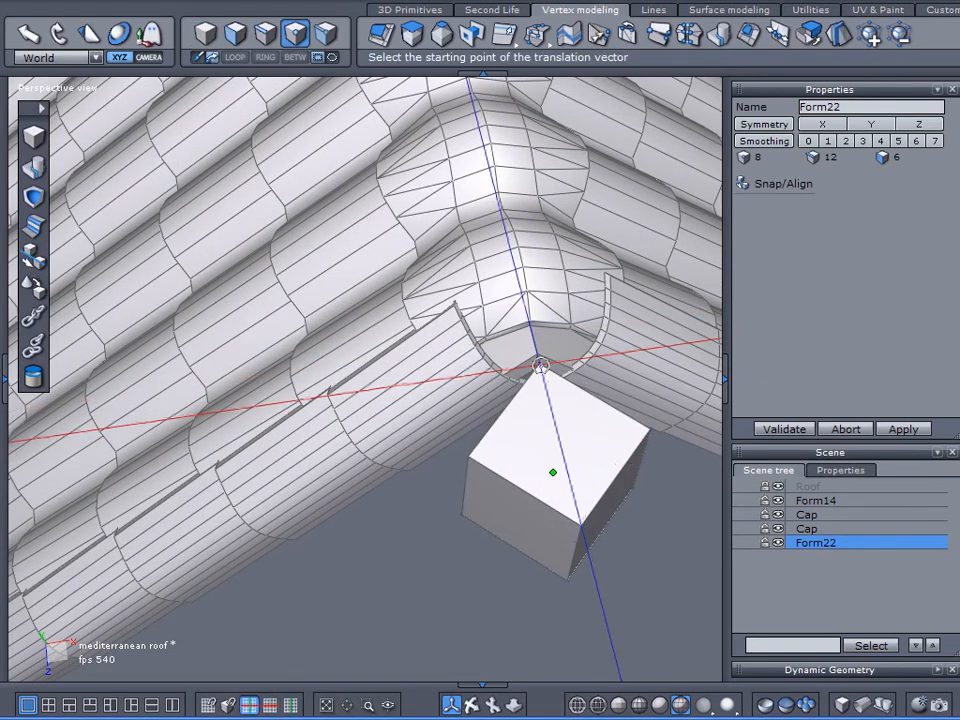
pyautogui.click(540, 366)
pyautogui.click(538, 355)
pyautogui.click(772, 431)
# Shrink the cube to about 0.844 × 0.597 × 0.844 and raise it to about Y 12.978
pyautogui.moveTo(407, 540); pyautogui.dragTo(439, 265, button='middle')
pyautogui.moveTo(556, 392); pyautogui.dragTo(561, 347)
pyautogui.moveTo(491, 448); pyautogui.dragTo(561, 358)
pyautogui.moveTo(561, 358); pyautogui.dragTo(344, 393, button='middle')
pyautogui.moveTo(338, 337); pyautogui.dragTo(580, 452, button='middle')
pyautogui.moveTo(606, 456); pyautogui.dragTo(622, 474)
pyautogui.hotkey('ctrl', 'z')
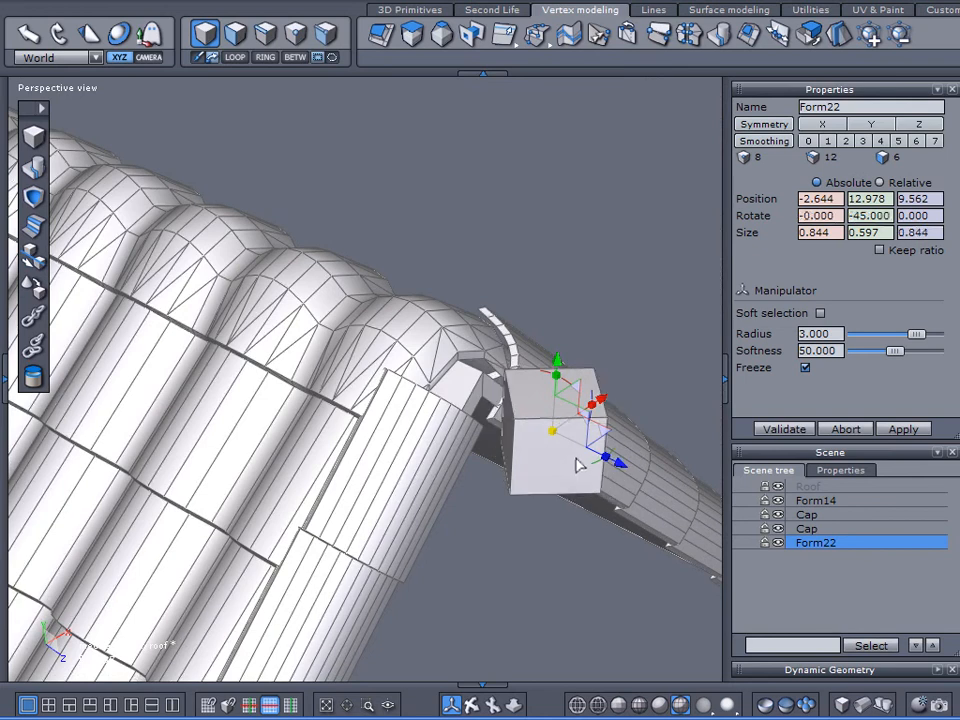
# Return the cube to 0° rotation about Y and slide it against the ridge end at about Z 8.927
pyautogui.moveTo(578, 330); pyautogui.dragTo(533, 484, button='middle')
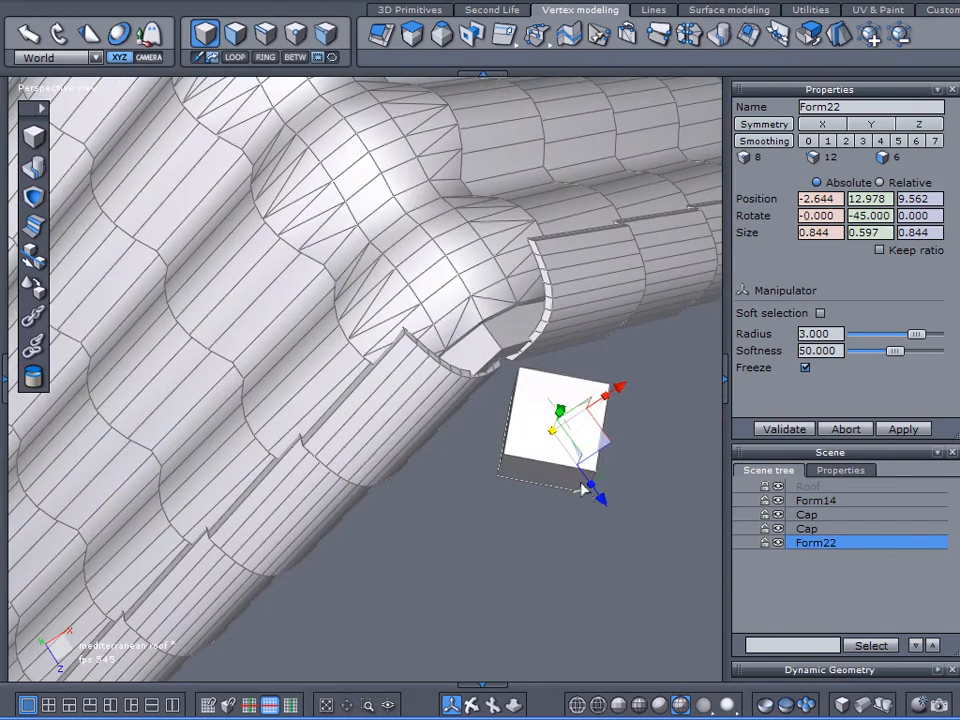
pyautogui.hotkey('ctrl', 'z')
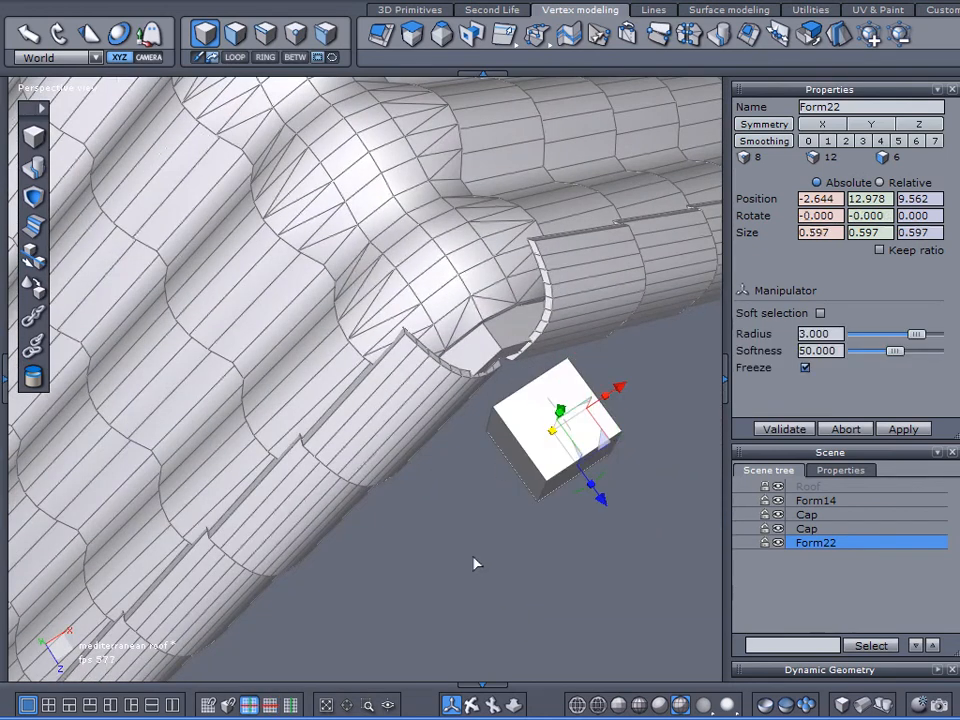
pyautogui.moveTo(480, 564); pyautogui.dragTo(604, 476, button='middle')
pyautogui.moveTo(604, 476); pyautogui.dragTo(541, 433)
# Smooth the cube to level 2, collapse the smoothing into real geometry, and fit the ball at size 0.803, Z 8.824
pyautogui.click(845, 141)
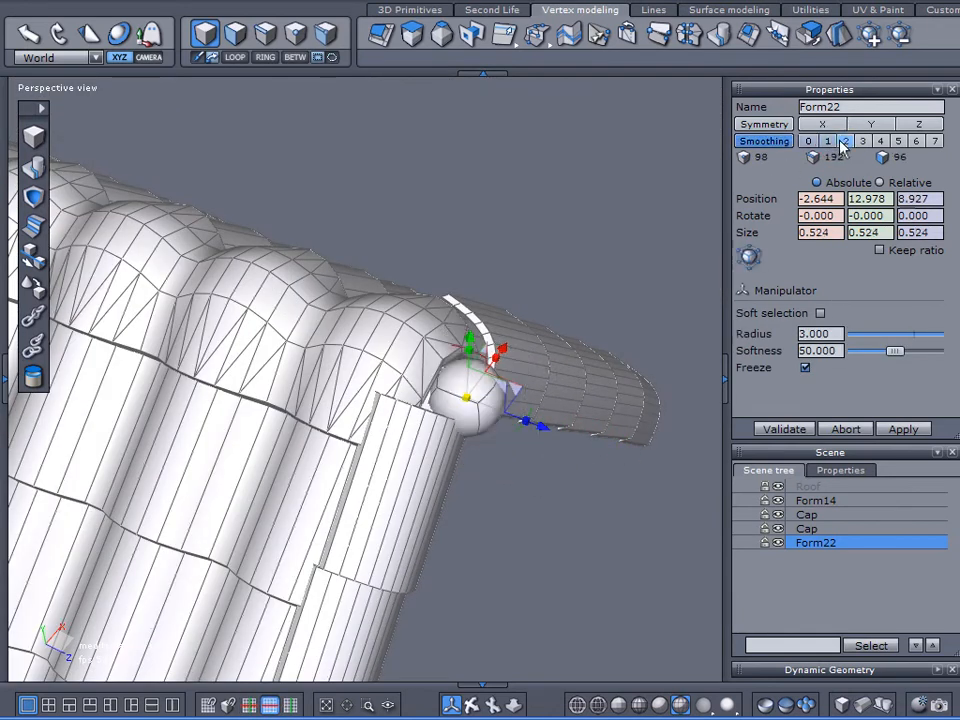
pyautogui.click(937, 669)
pyautogui.moveTo(554, 415); pyautogui.dragTo(457, 445, button='middle')
pyautogui.moveTo(465, 397); pyautogui.dragTo(585, 378)
pyautogui.moveTo(585, 378); pyautogui.dragTo(630, 501, button='middle')
pyautogui.moveTo(547, 409); pyautogui.dragTo(536, 408)
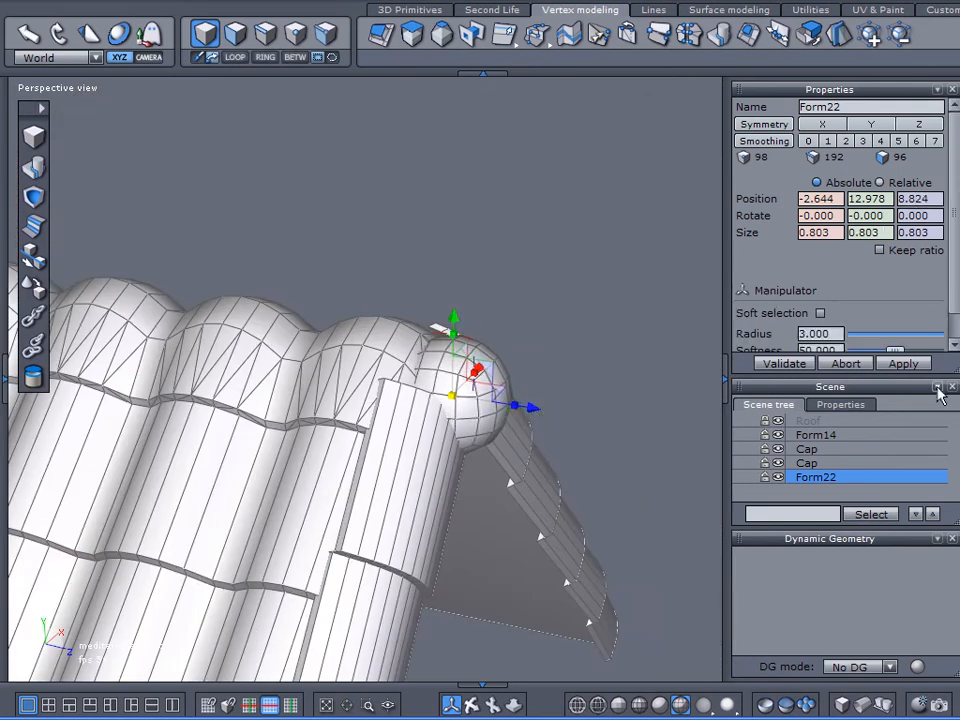
pyautogui.click(938, 538)
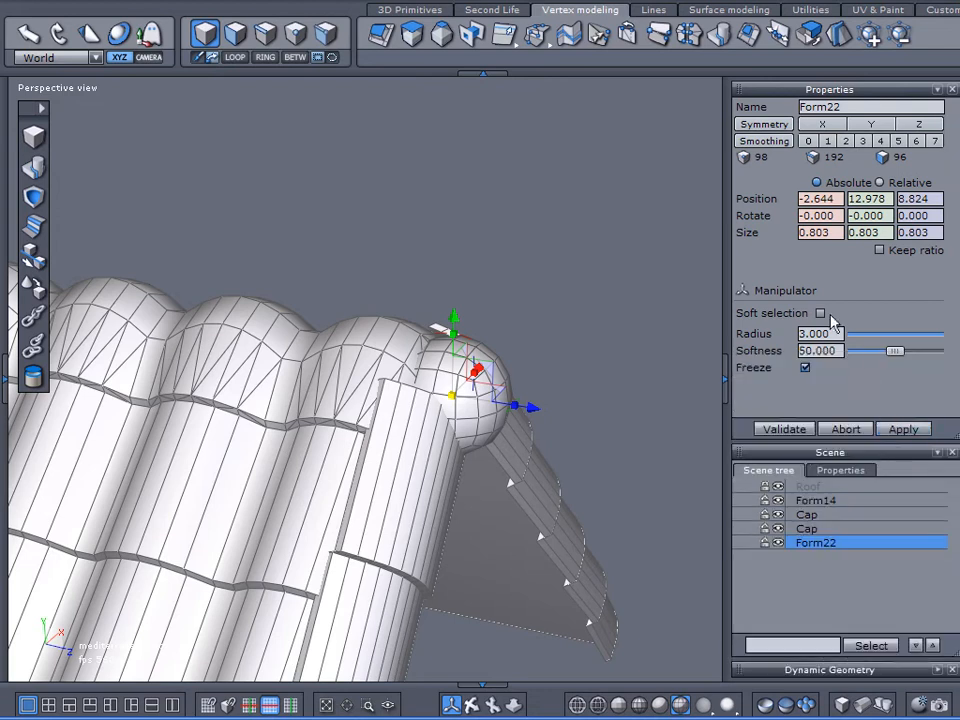
# Enable soft selection on the ball and start the Tweak tool on its points
pyautogui.click(821, 314)
pyautogui.click(295, 33)
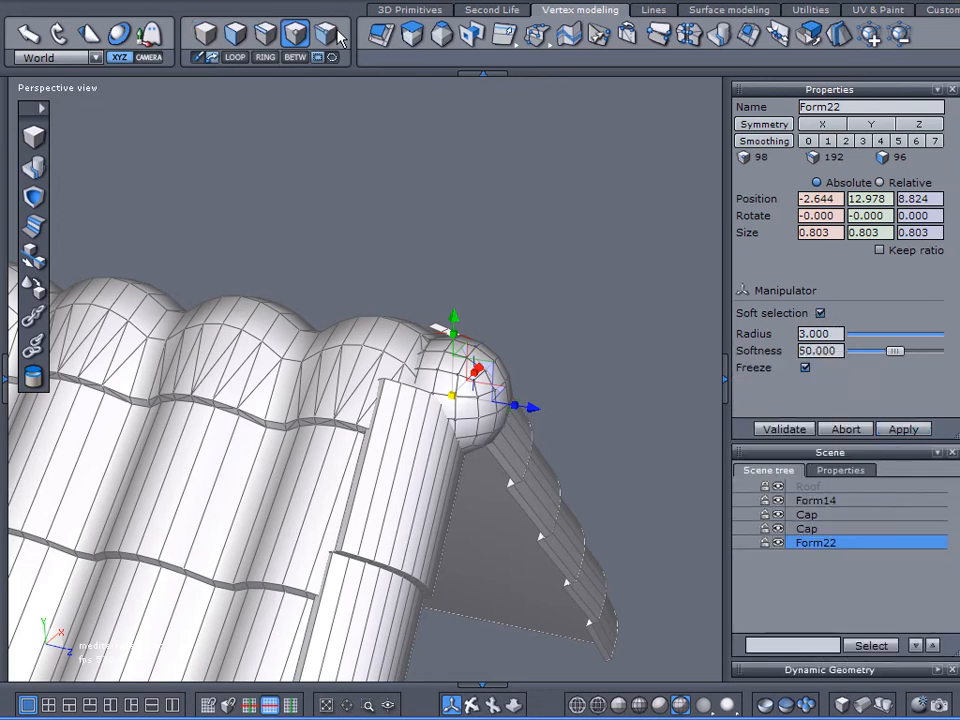
pyautogui.click(599, 30)
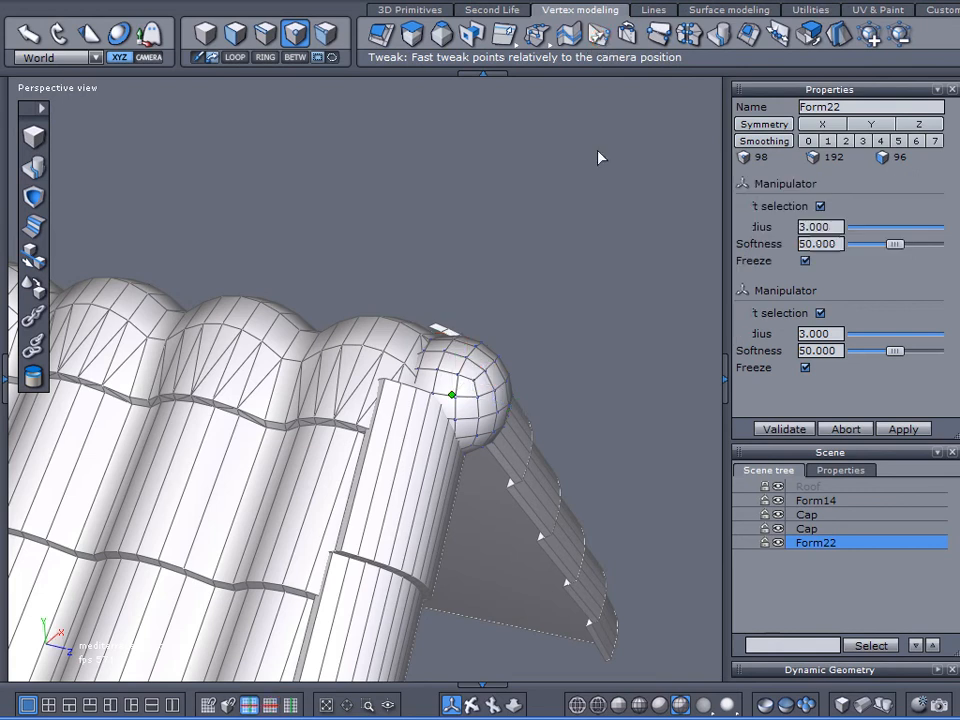
# Test point pulls on the ball and set the Tweak soft selection radius to about 0.337
pyautogui.moveTo(452, 335); pyautogui.dragTo(451, 319)
pyautogui.hotkey('ctrl', 'z')
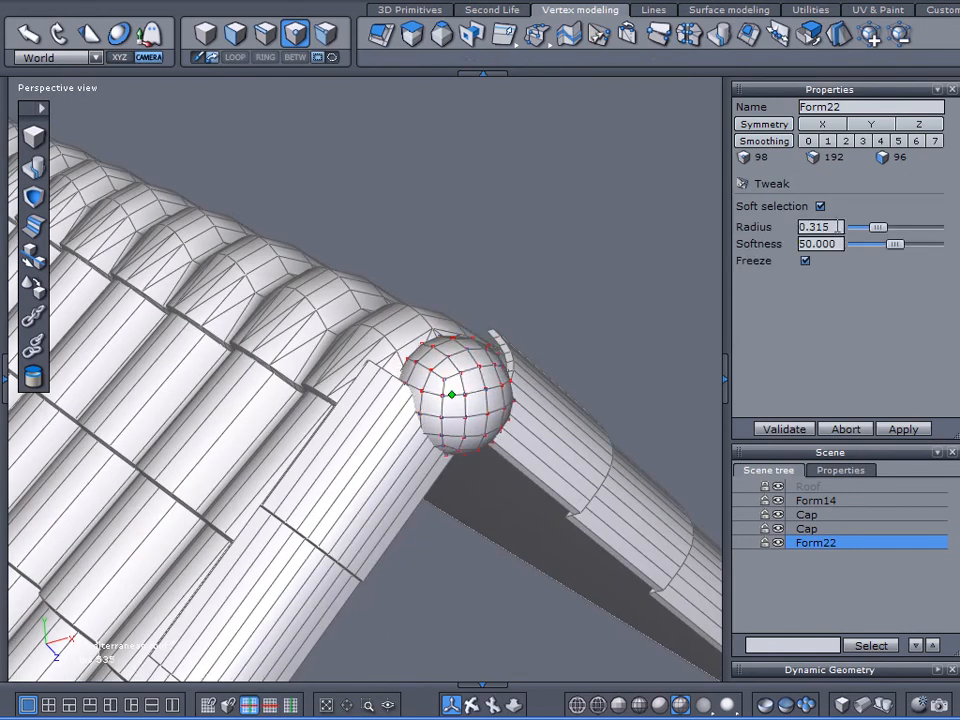
pyautogui.moveTo(818, 221); pyautogui.dragTo(806, 226)
pyautogui.write('29')
pyautogui.moveTo(453, 348)
pyautogui.mouseDown()
pyautogui.moveTo(454, 296)
pyautogui.moveTo(454, 345)
pyautogui.mouseUp()
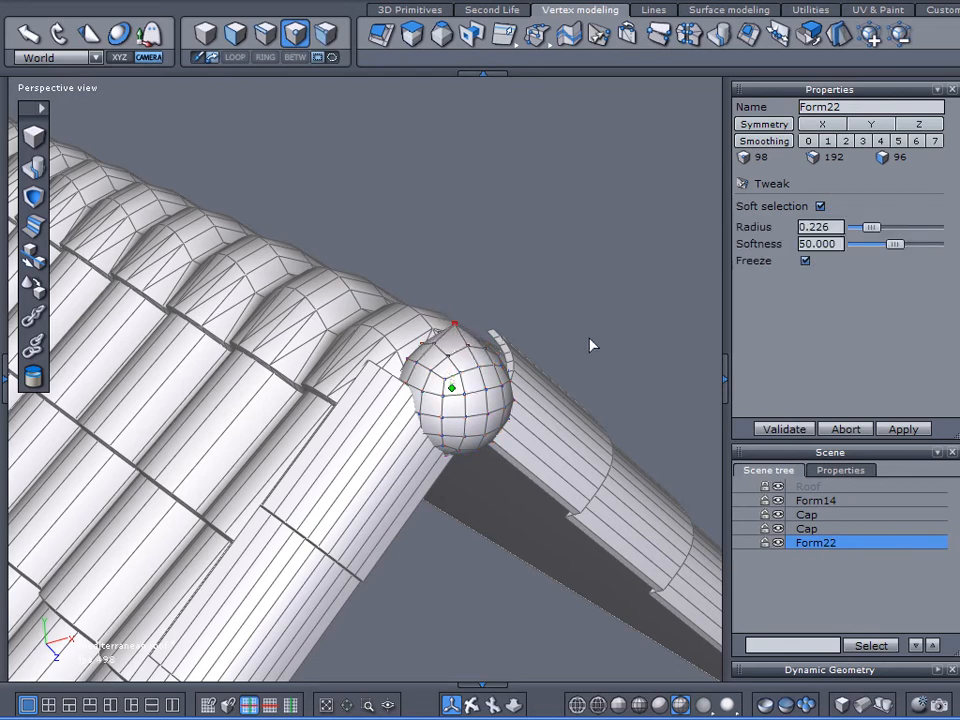
pyautogui.moveTo(871, 227); pyautogui.dragTo(873, 227)
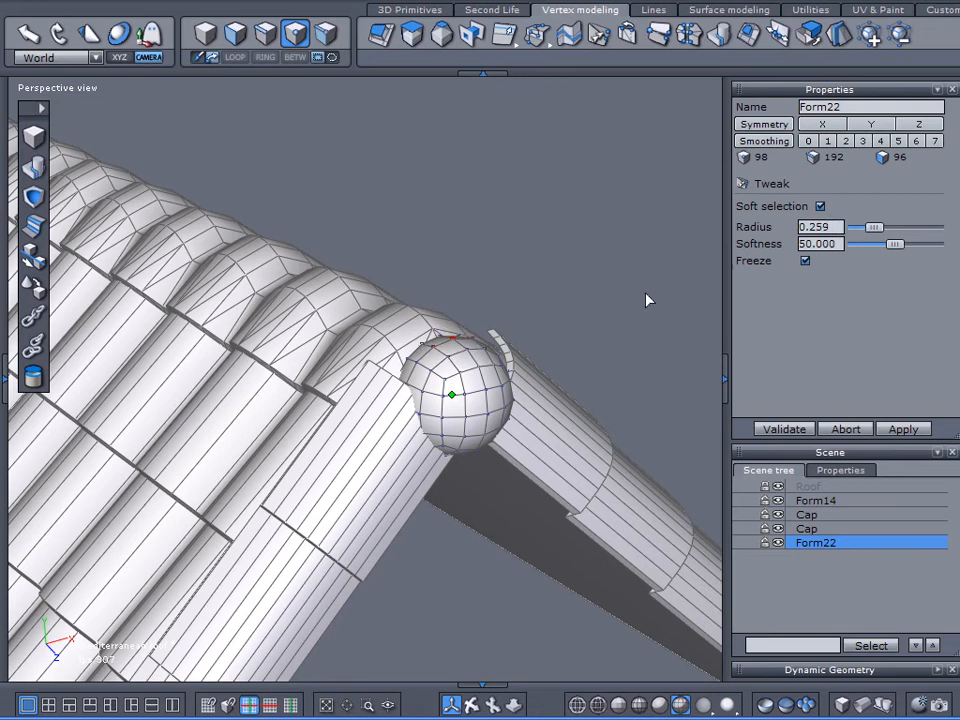
pyautogui.moveTo(531, 488); pyautogui.dragTo(520, 507, button='middle')
pyautogui.click(501, 410)
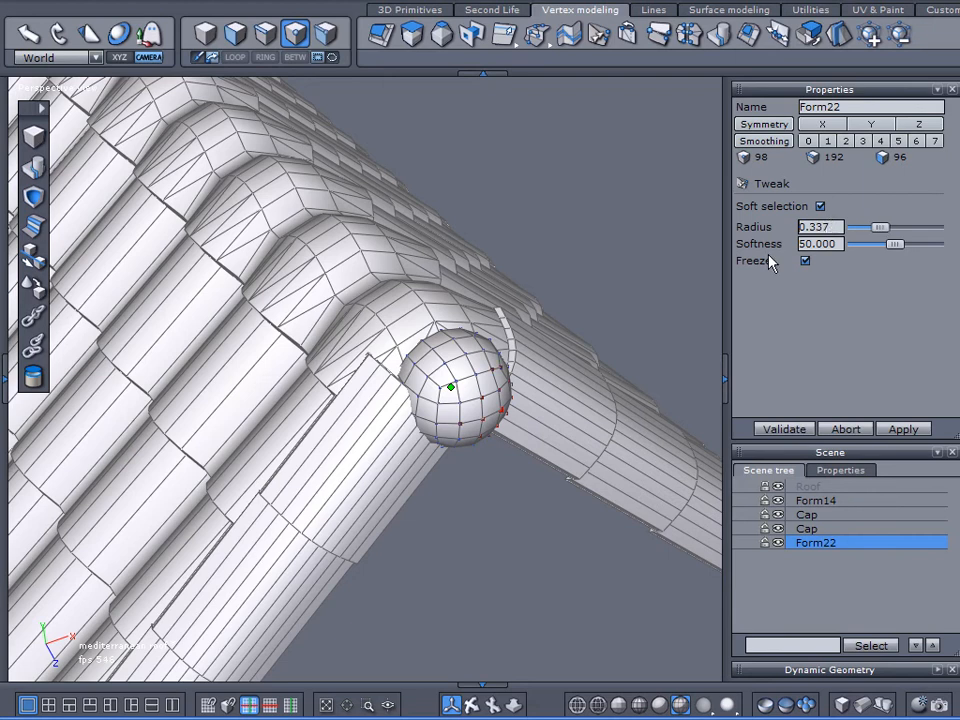
# Pull the ball's upper side points outward toward both Cap strips with Tweak
pyautogui.scroll(-1, 550, 417)
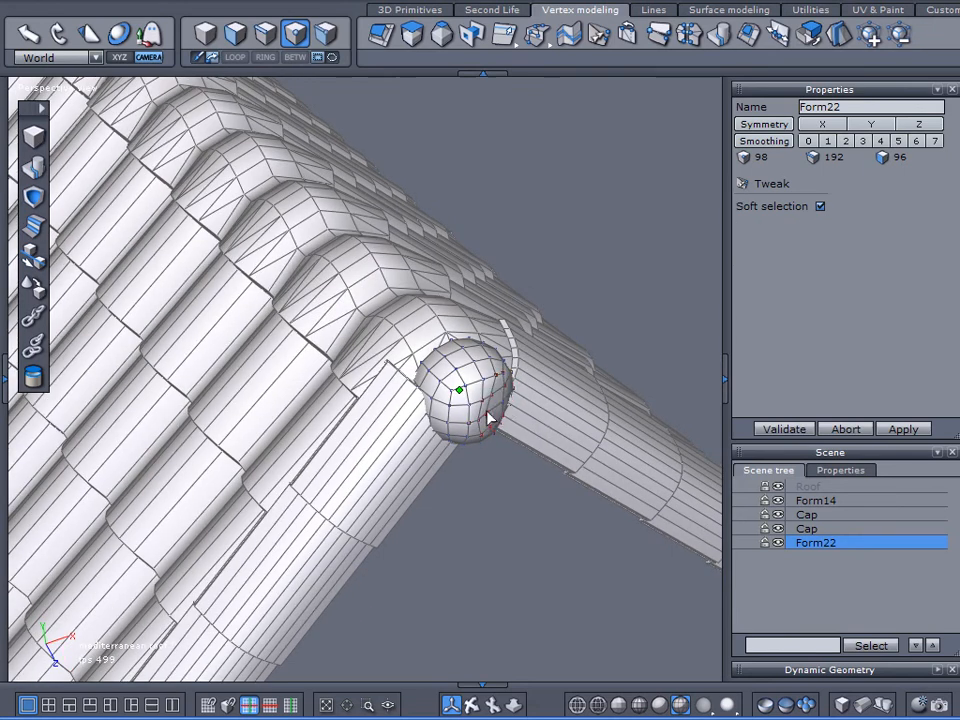
pyautogui.moveTo(521, 415)
pyautogui.mouseDown(button='right')
pyautogui.moveTo(525, 435)
pyautogui.moveTo(501, 386)
pyautogui.moveTo(510, 385)
pyautogui.moveTo(450, 360)
pyautogui.mouseUp(button='right')
pyautogui.moveTo(431, 351); pyautogui.dragTo(380, 359)
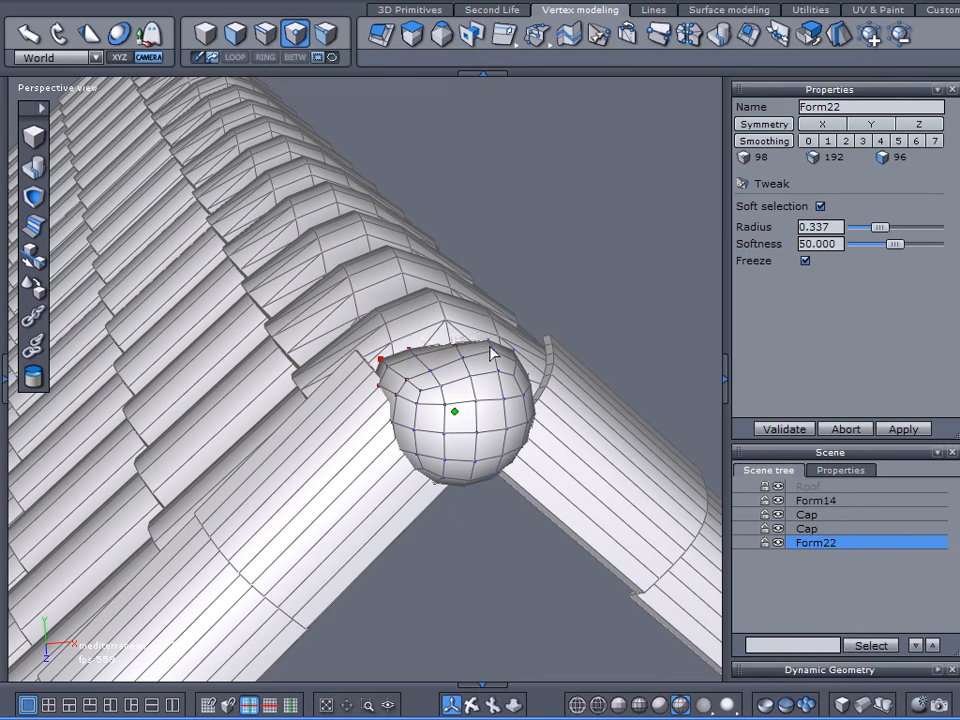
pyautogui.moveTo(497, 360); pyautogui.dragTo(505, 400, button='right')
pyautogui.moveTo(529, 390); pyautogui.dragTo(554, 379)
# Push the ball's outer face points inward to flatten it against the ridge end
pyautogui.moveTo(462, 462); pyautogui.dragTo(288, 478, button='right')
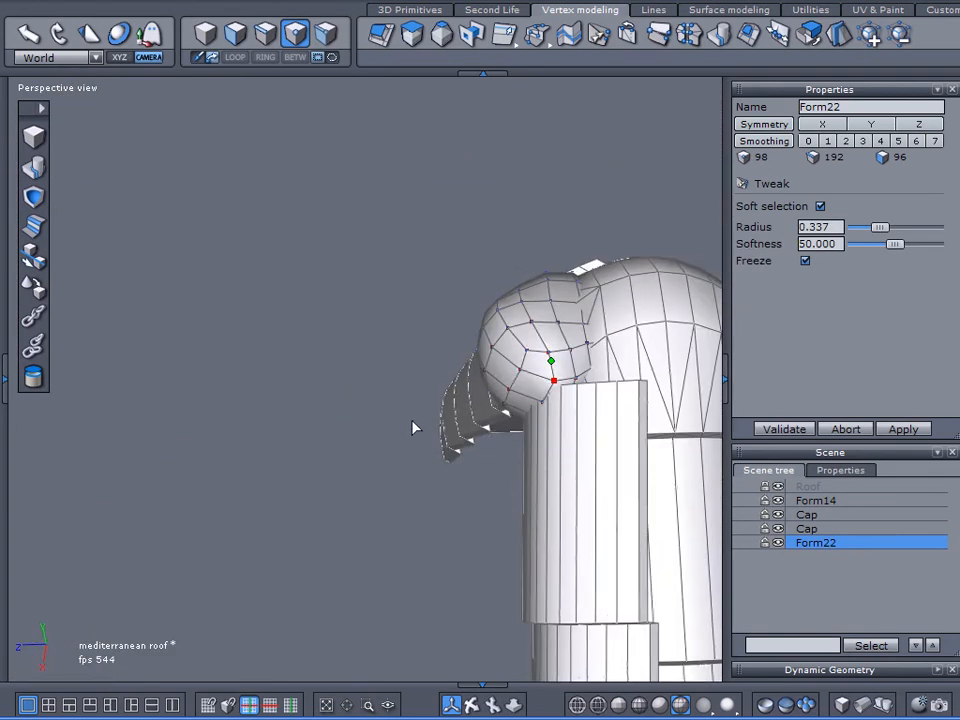
pyautogui.moveTo(481, 348); pyautogui.dragTo(514, 342)
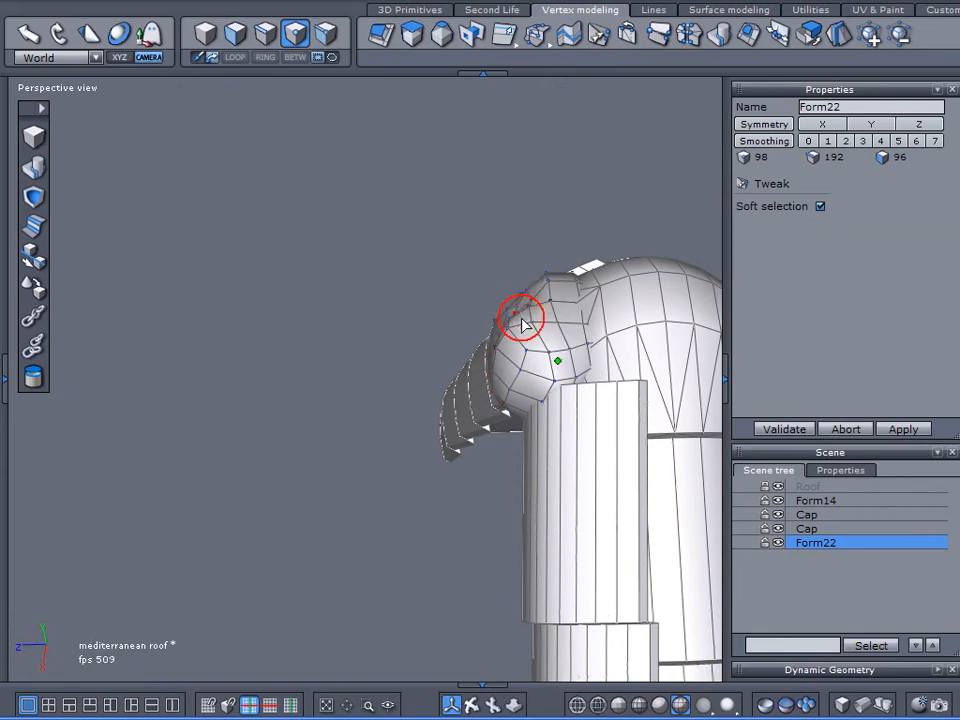
pyautogui.moveTo(553, 281); pyautogui.dragTo(533, 369, button='right')
pyautogui.moveTo(532, 362); pyautogui.dragTo(555, 360)
pyautogui.moveTo(512, 404); pyautogui.dragTo(538, 392)
pyautogui.moveTo(540, 393); pyautogui.dragTo(471, 403, button='right')
pyautogui.moveTo(456, 369); pyautogui.dragTo(475, 362)
# Tweak the lower front points of the flattened ball inward and upward between the Cap strips
pyautogui.moveTo(483, 413); pyautogui.dragTo(521, 287, button='right')
pyautogui.moveTo(491, 414)
pyautogui.mouseDown()
pyautogui.moveTo(506, 418)
pyautogui.moveTo(506, 404)
pyautogui.mouseUp()
pyautogui.moveTo(529, 434); pyautogui.dragTo(525, 413)
pyautogui.moveTo(529, 456); pyautogui.dragTo(538, 558, button='right')
pyautogui.moveTo(590, 421); pyautogui.dragTo(437, 581, button='right')
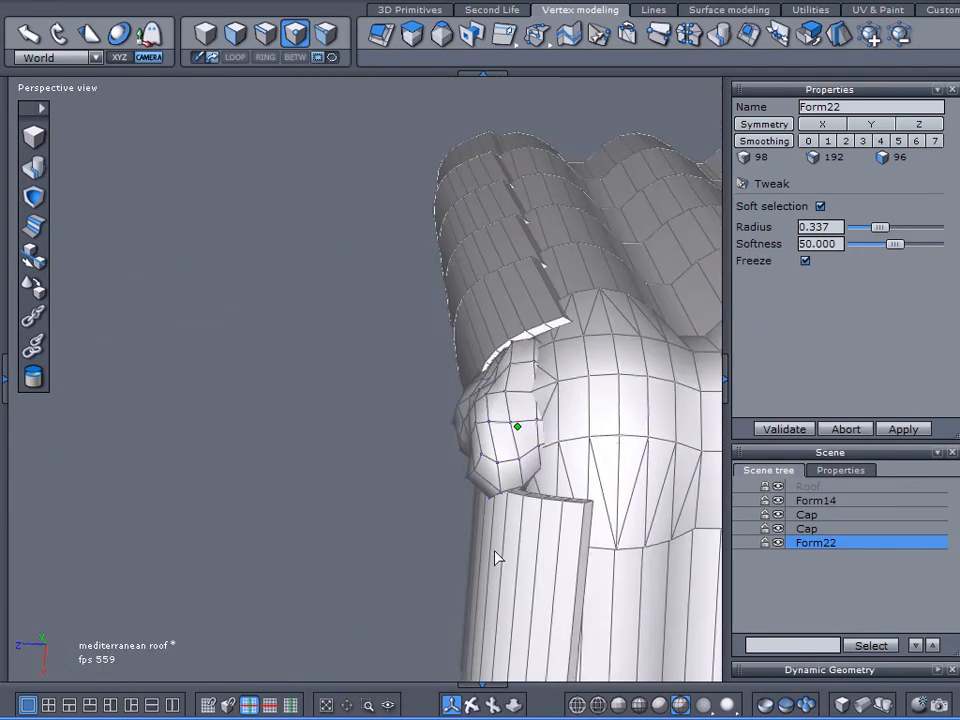
# Stretch the filler piece's side edge toward the adjoining Cap strip and tuck in its lower corner
pyautogui.moveTo(440, 482); pyautogui.dragTo(482, 497, button='right')
pyautogui.moveTo(414, 521); pyautogui.dragTo(356, 458, button='right')
pyautogui.moveTo(356, 456); pyautogui.dragTo(354, 436)
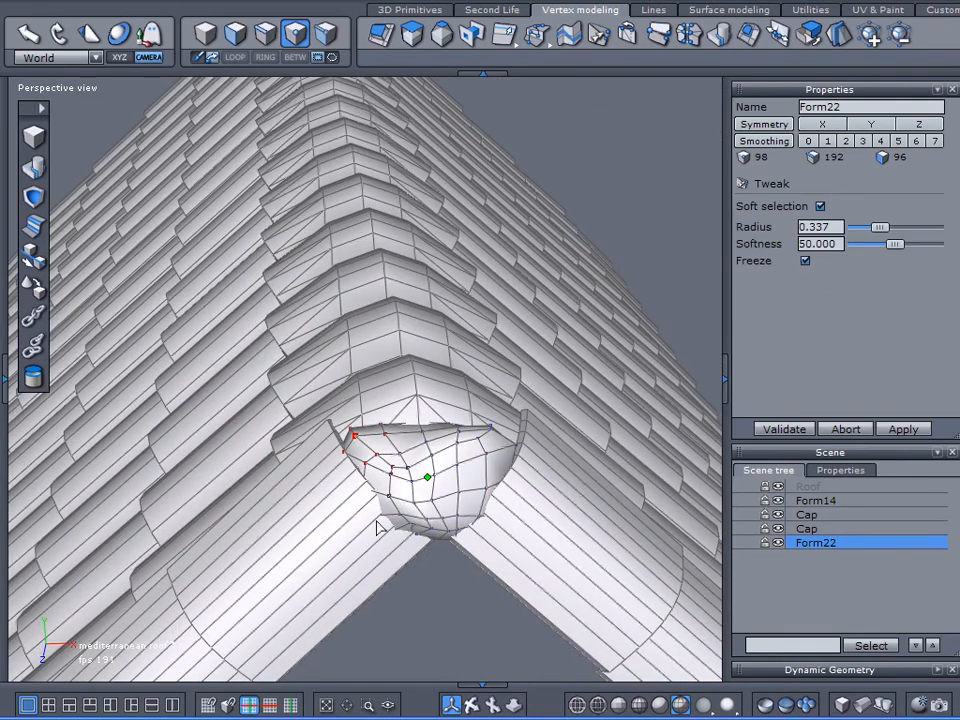
pyautogui.moveTo(318, 528); pyautogui.dragTo(491, 549, button='right')
pyautogui.moveTo(350, 411); pyautogui.dragTo(335, 401)
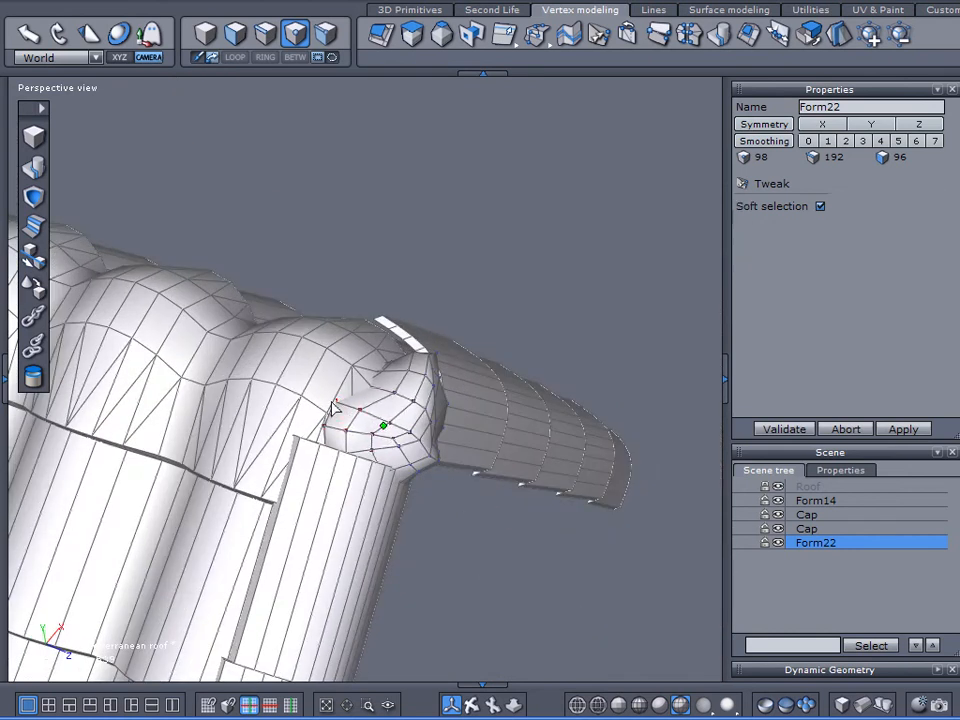
pyautogui.moveTo(437, 466); pyautogui.dragTo(424, 463)
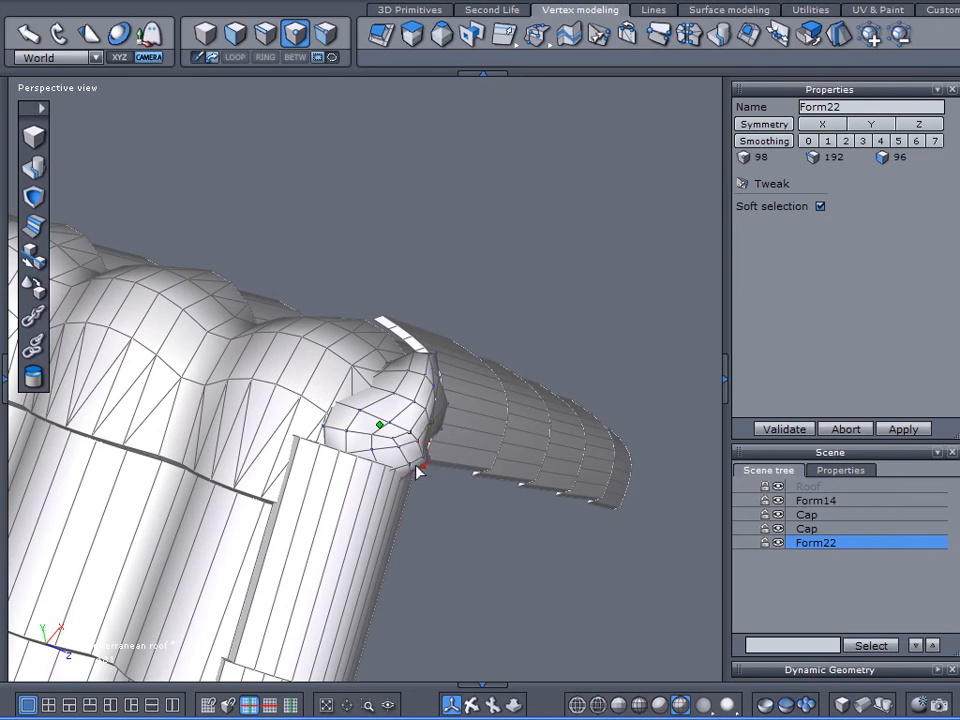
# Pull the filler's remaining edge points against the opposite Cap strip and validate the tweak
pyautogui.moveTo(514, 463)
pyautogui.mouseDown(button='right')
pyautogui.moveTo(317, 422)
pyautogui.moveTo(272, 446)
pyautogui.moveTo(86, 444)
pyautogui.moveTo(500, 463)
pyautogui.mouseUp(button='right')
pyautogui.moveTo(500, 463); pyautogui.dragTo(521, 435)
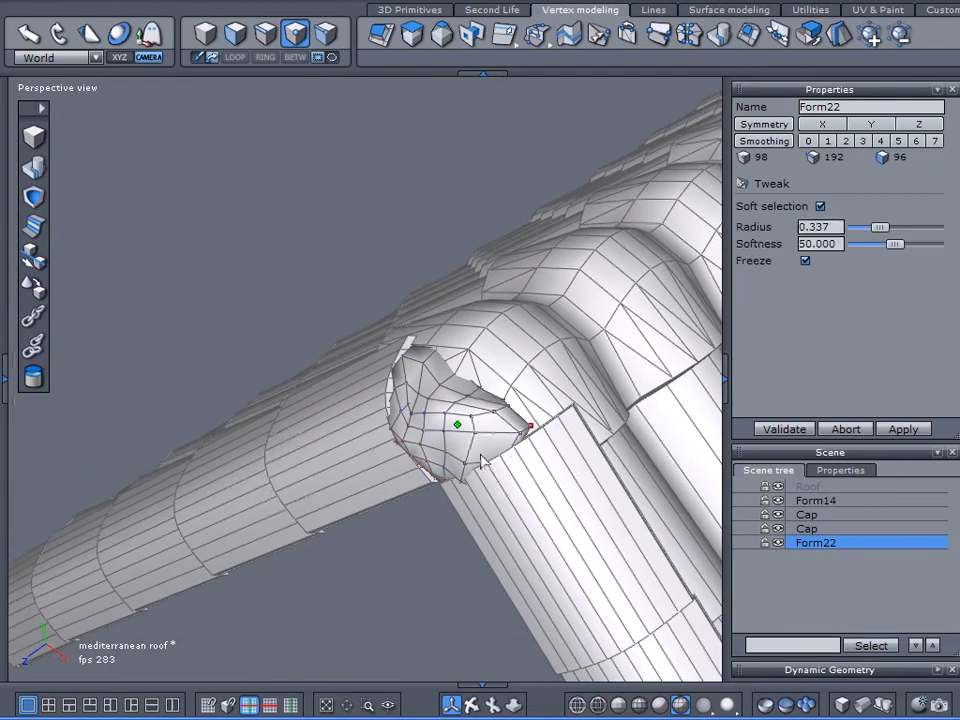
pyautogui.moveTo(456, 476); pyautogui.dragTo(426, 474)
pyautogui.moveTo(394, 399); pyautogui.dragTo(384, 385)
pyautogui.moveTo(384, 385); pyautogui.dragTo(513, 432, button='right')
pyautogui.click(757, 429)
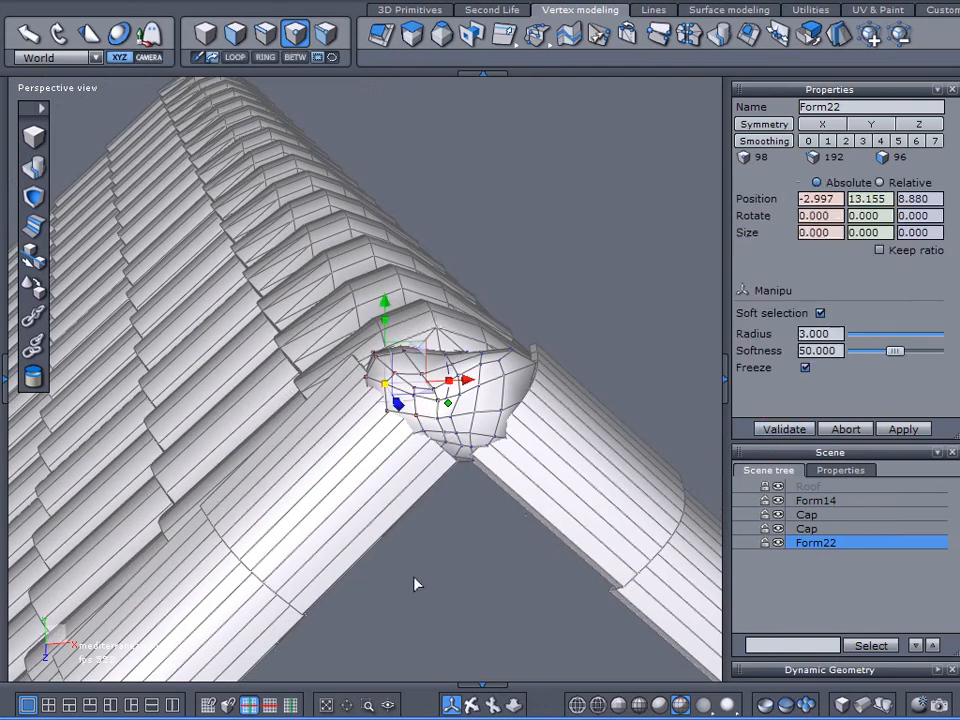
pyautogui.moveTo(458, 562); pyautogui.dragTo(477, 491, button='right')
pyautogui.scroll(-3, 498, 490)
pyautogui.keyDown('alt'); pyautogui.moveTo(477, 491); pyautogui.dragTo(175, 477); pyautogui.keyUp('alt')
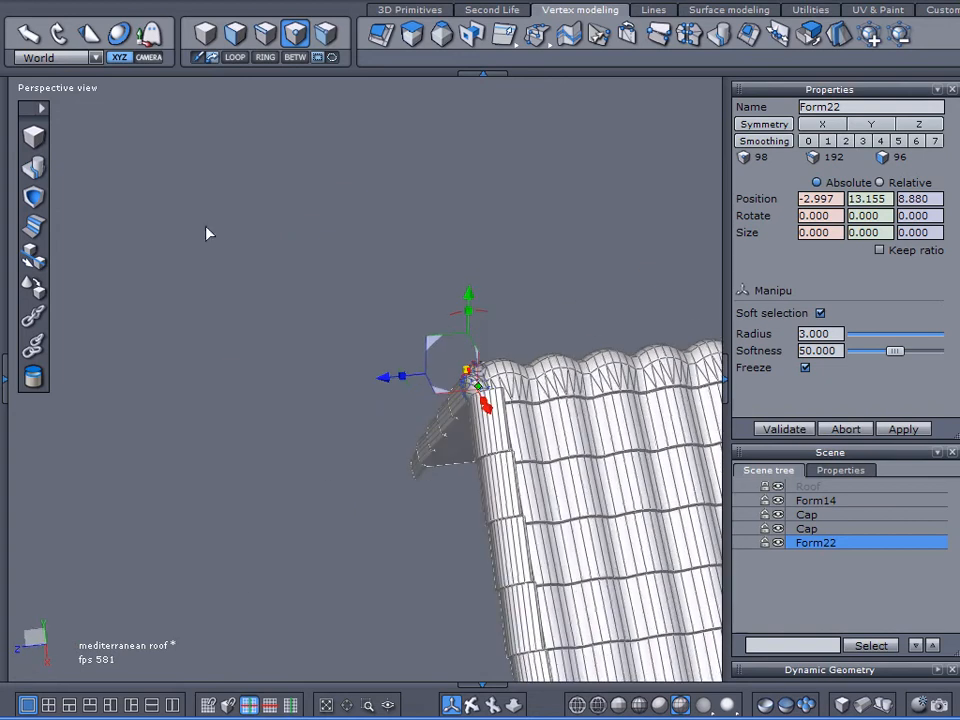
# Select both Cap strips and the filler piece as whole objects and create a mirrored copy of them along the ridge direction
pyautogui.click(207, 36)
pyautogui.moveTo(379, 320); pyautogui.dragTo(289, 197, button='middle')
pyautogui.moveTo(185, 130); pyautogui.dragTo(540, 670)
pyautogui.moveTo(540, 670); pyautogui.dragTo(86, 414, button='right')
pyautogui.click(626, 34)
pyautogui.moveTo(612, 322); pyautogui.dragTo(405, 311, button='right')
pyautogui.click(506, 251)
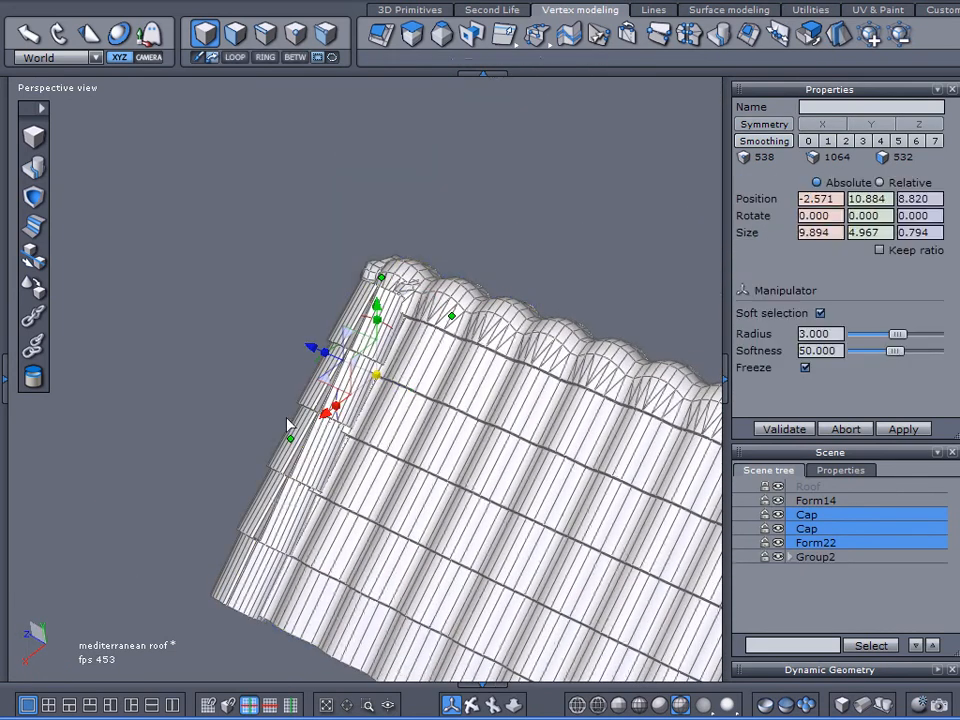
# Move the mirrored group of Cap strips and filler along the Z axis onto the roof's opposite gable end
pyautogui.click(229, 304)
pyautogui.click(385, 390)
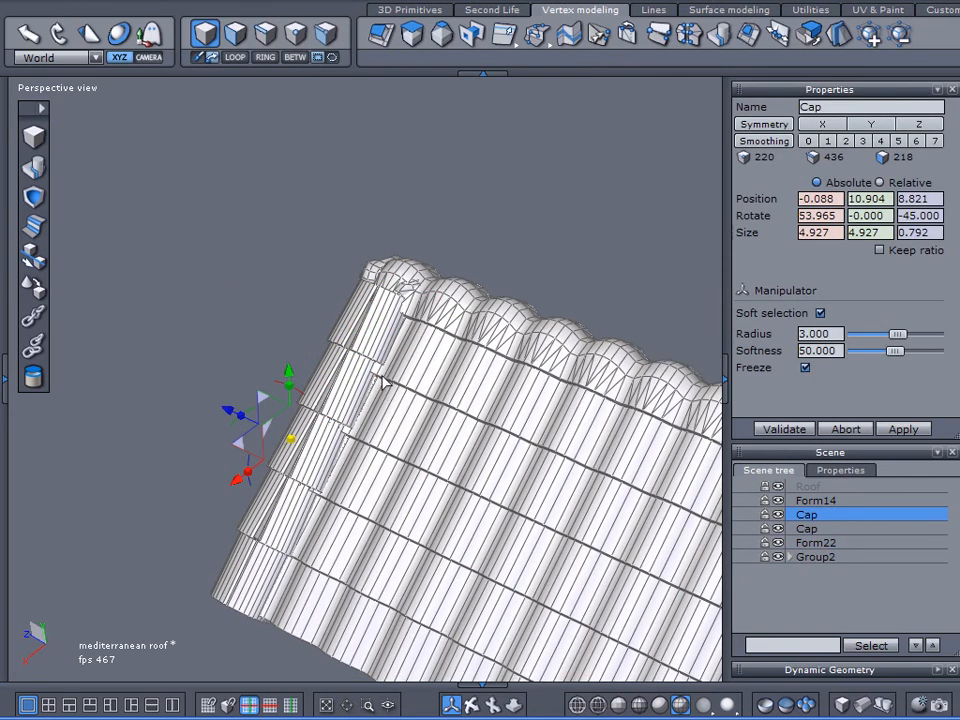
pyautogui.click(368, 371)
pyautogui.moveTo(354, 499); pyautogui.dragTo(476, 540, button='right')
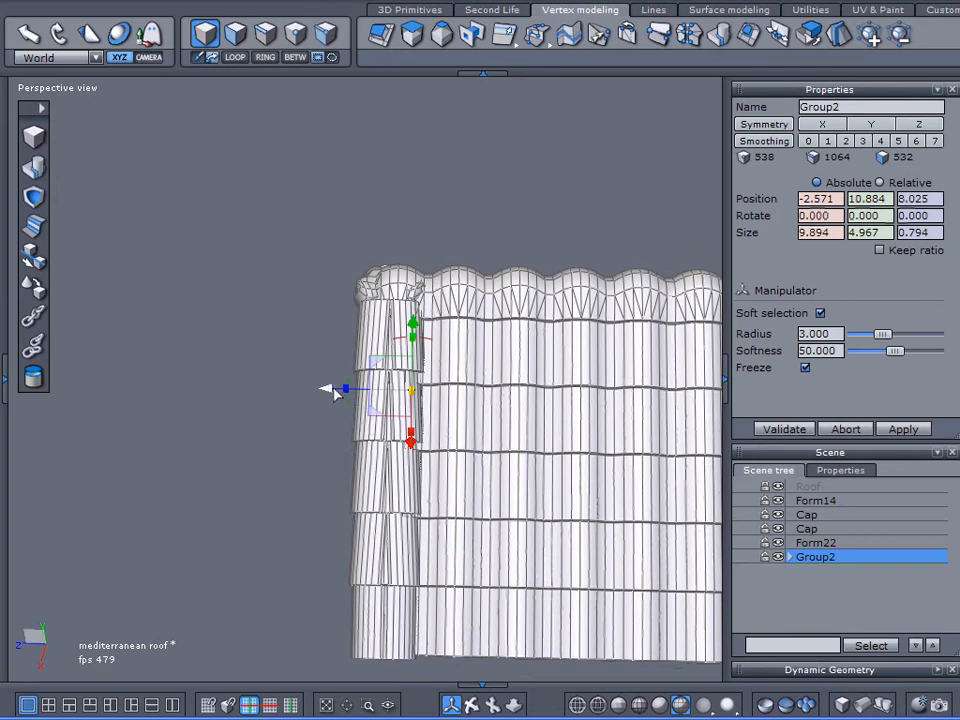
pyautogui.moveTo(377, 391); pyautogui.dragTo(43, 403)
pyautogui.moveTo(214, 370); pyautogui.dragTo(381, 369)
pyautogui.moveTo(477, 365); pyautogui.dragTo(403, 409, button='middle')
pyautogui.moveTo(388, 416); pyautogui.dragTo(379, 414)
pyautogui.moveTo(568, 280); pyautogui.dragTo(380, 543, button='middle')
pyautogui.scroll(-3, 385, 539)
pyautogui.moveTo(283, 587); pyautogui.dragTo(396, 231, button='middle')
pyautogui.scroll(-4, 445, 533)
pyautogui.click(543, 381)
pyautogui.click(784, 602)
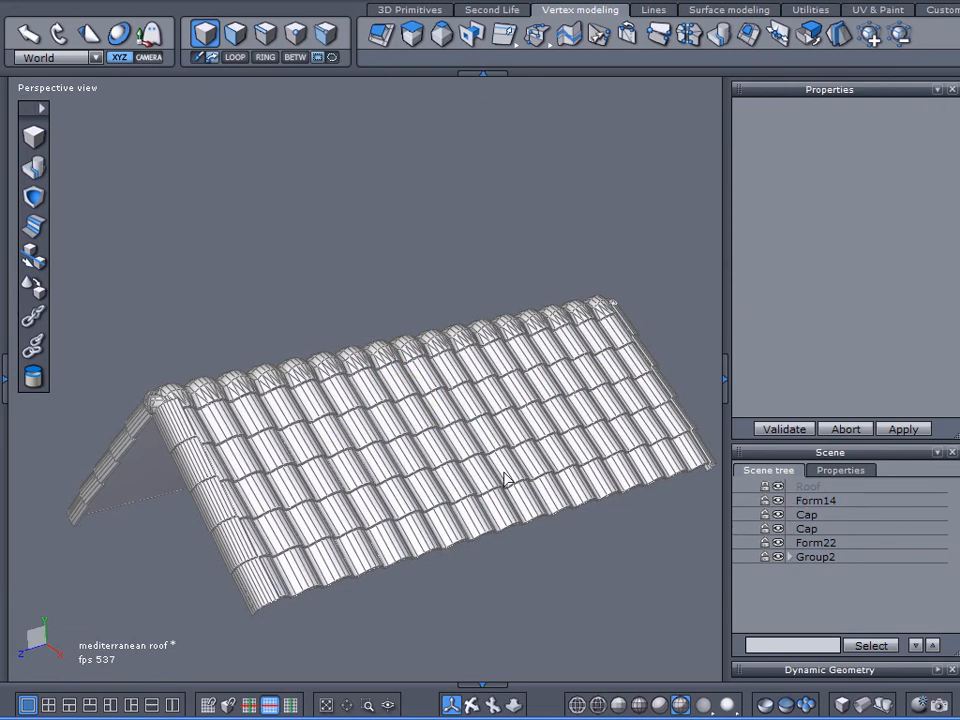
# Select all the visible roof parts and examine the combined face count and the finished roof from several angles
pyautogui.hotkey('ctrl', 'a')
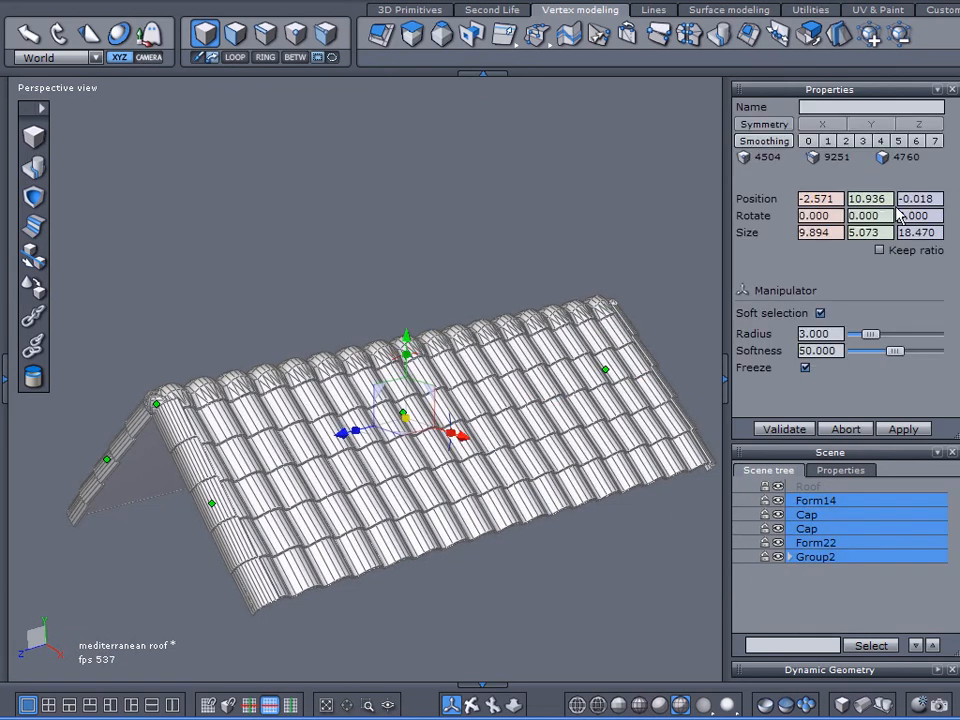
pyautogui.moveTo(482, 485); pyautogui.dragTo(540, 468, button='middle')
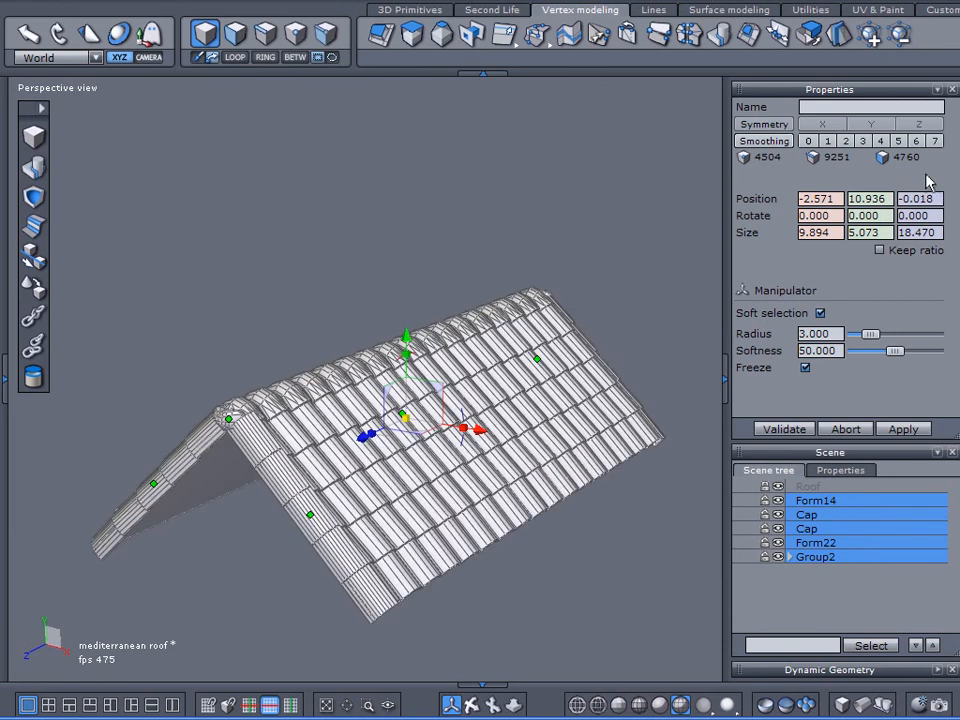
pyautogui.hotkey('ctrl', 'shift', 'd')
pyautogui.moveTo(932, 170)
pyautogui.mouseDown()
pyautogui.moveTo(851, 155)
pyautogui.moveTo(932, 172)
pyautogui.moveTo(891, 114)
pyautogui.mouseUp()
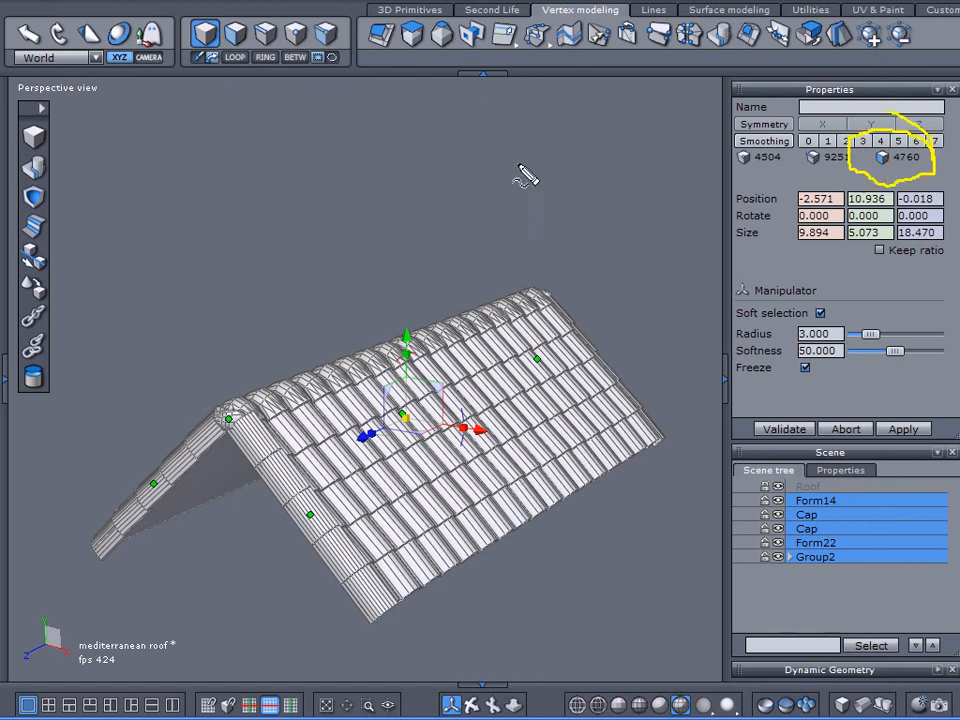
pyautogui.press('Escape')
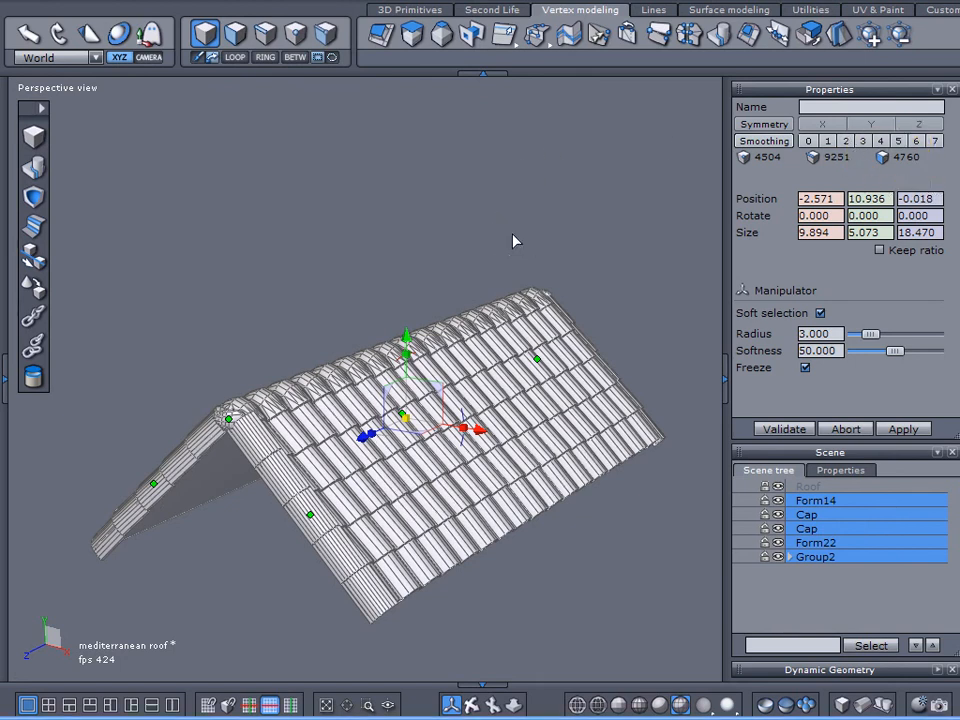
pyautogui.moveTo(255, 447); pyautogui.dragTo(227, 374, button='middle')
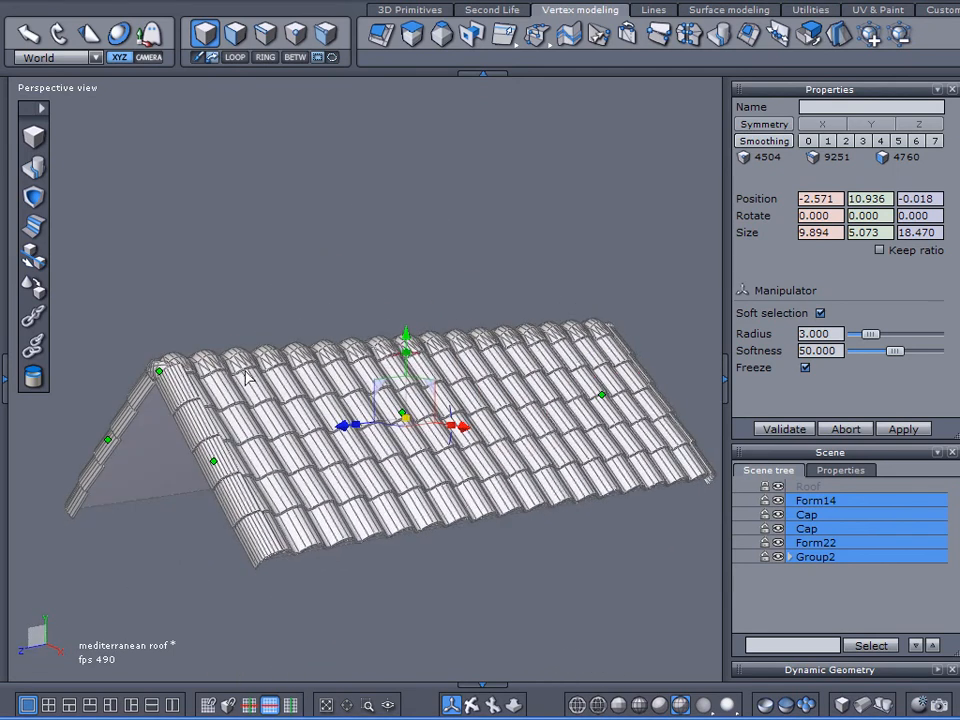
pyautogui.moveTo(298, 373); pyautogui.dragTo(228, 467, button='middle')
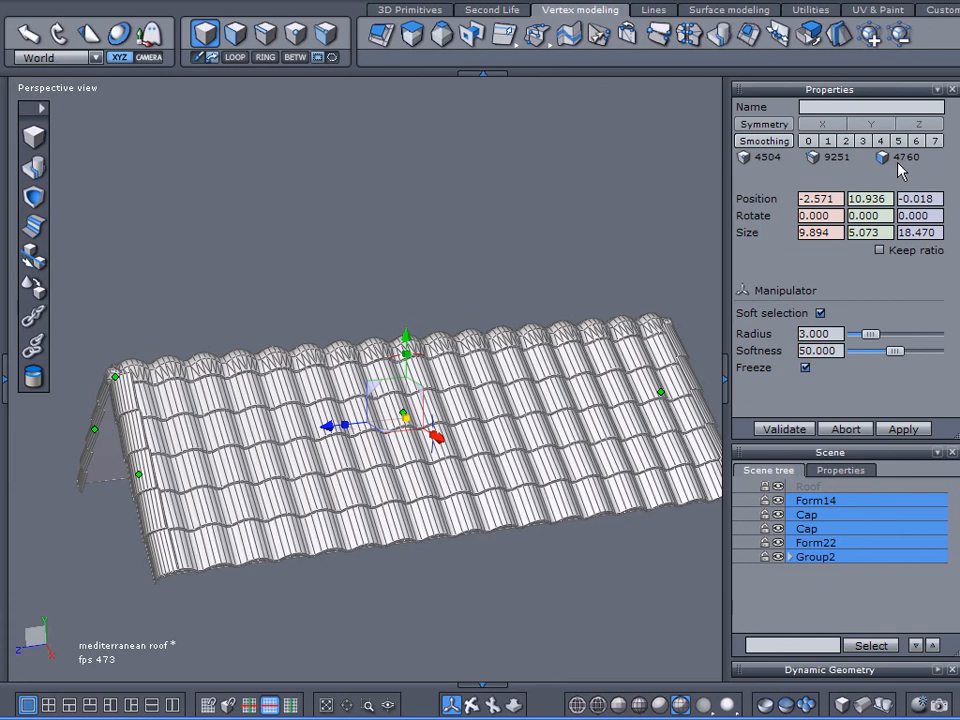
pyautogui.moveTo(495, 220); pyautogui.dragTo(486, 304, button='middle')
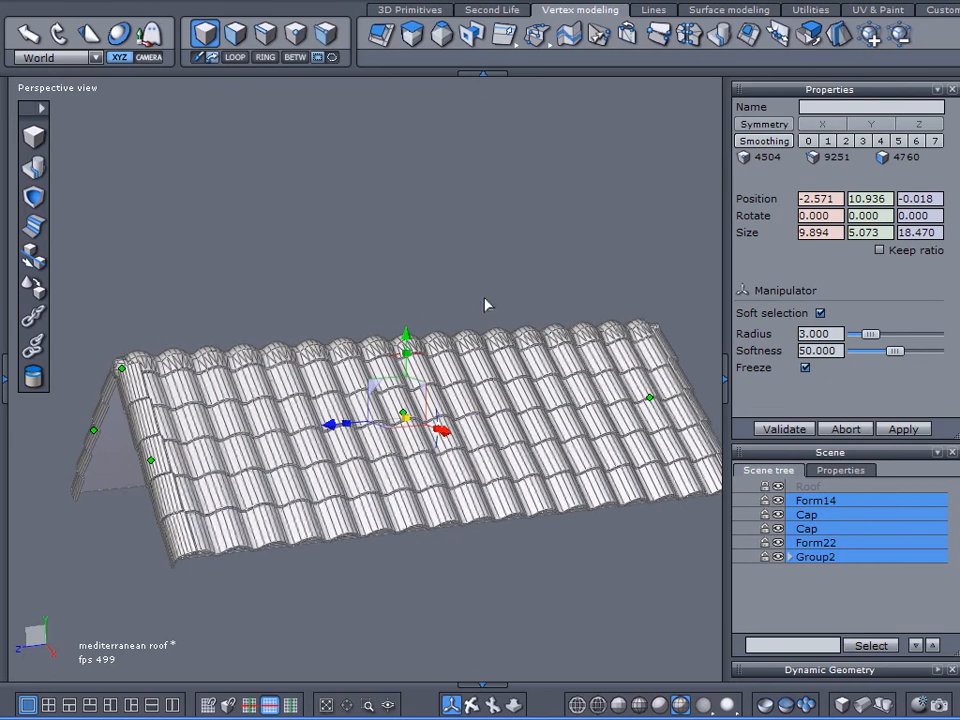